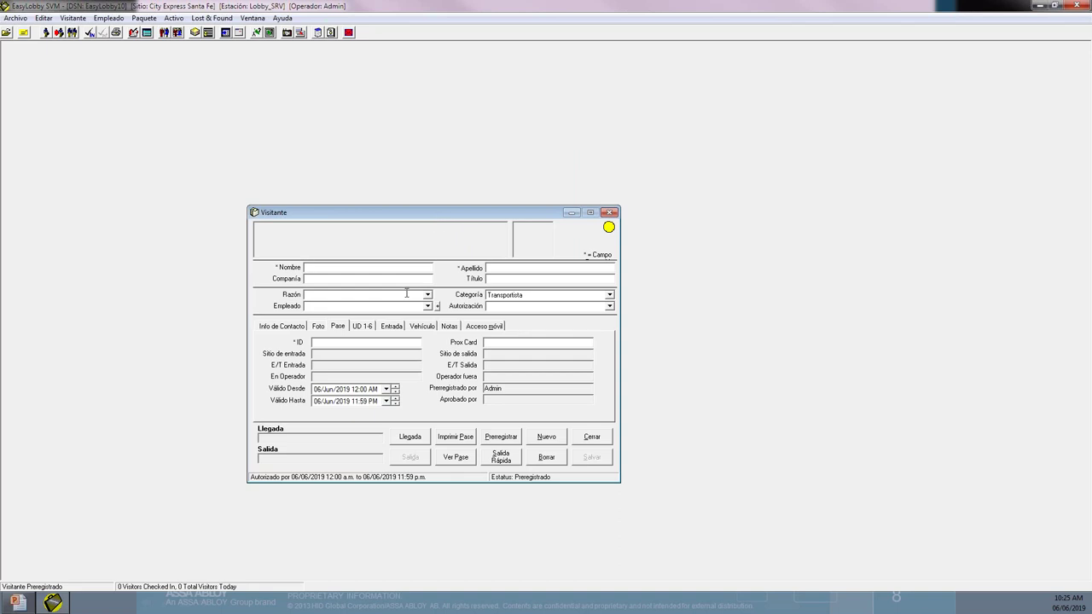
Open the host employee list on the blank Transportista visitor form.
{"action": "left_click", "coordinate": [429, 307]}
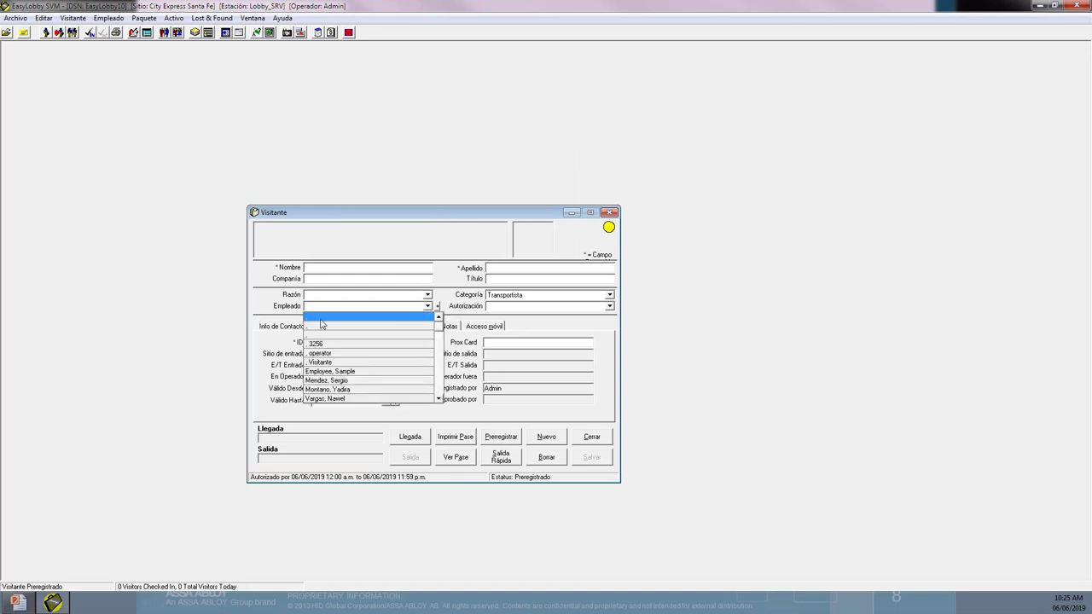
Close the host employee list without choosing a host.
{"action": "left_click", "coordinate": [336, 420]}
{"action": "left_click", "coordinate": [430, 306]}
{"action": "left_click", "coordinate": [429, 306]}
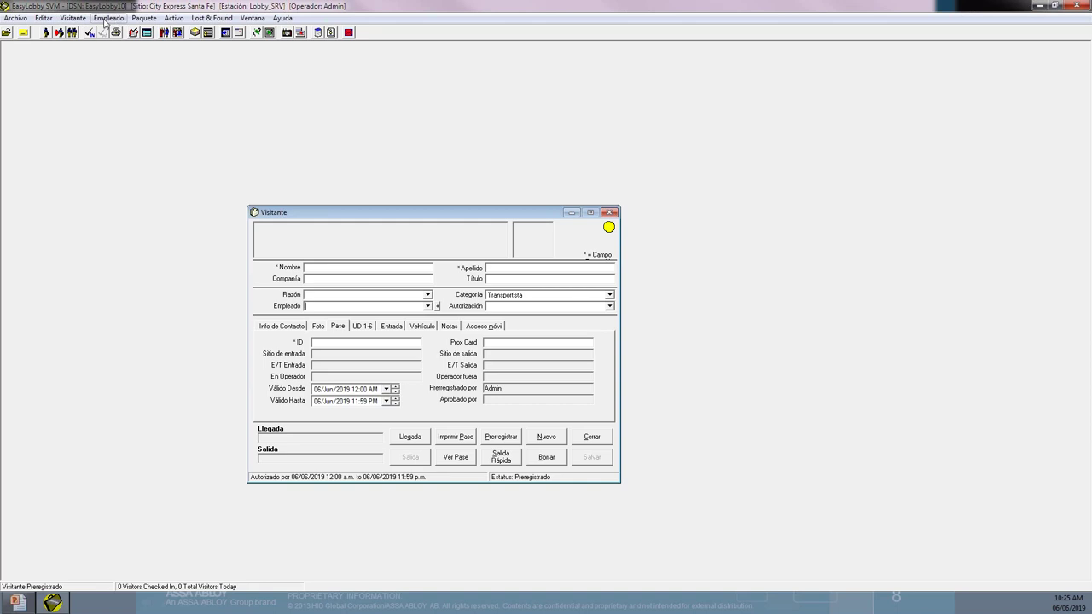
Show the Todos los Empleados grid and place it right of the Visitante form.
{"action": "left_click", "coordinate": [118, 21]}
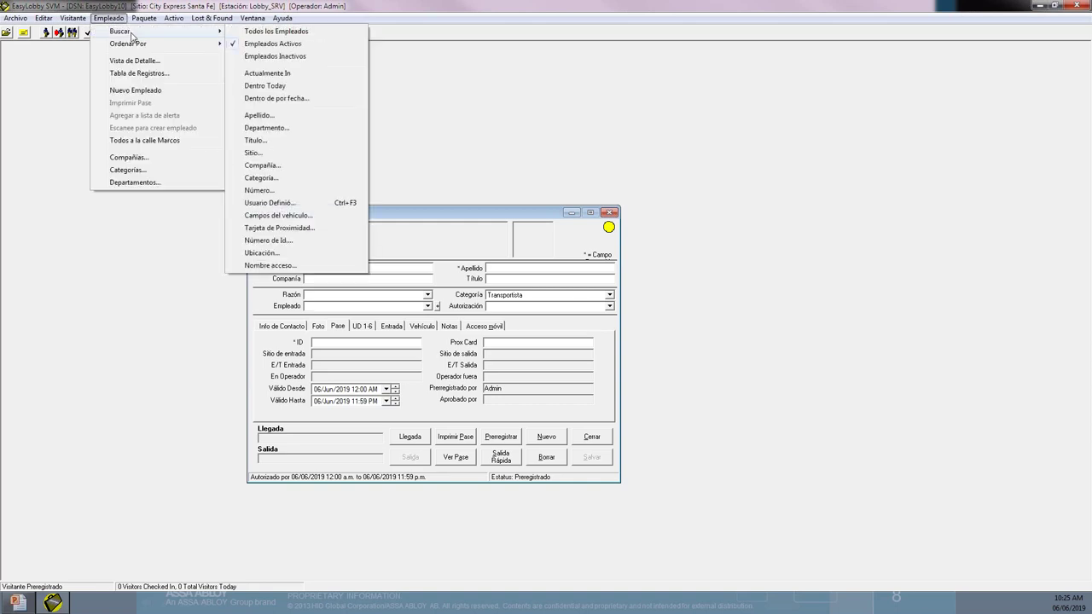
{"action": "mouse_move", "coordinate": [170, 32]}
{"action": "left_click", "coordinate": [283, 31]}
{"action": "left_click_drag", "start_coordinate": [322, 104], "coordinate": [618, 241]}
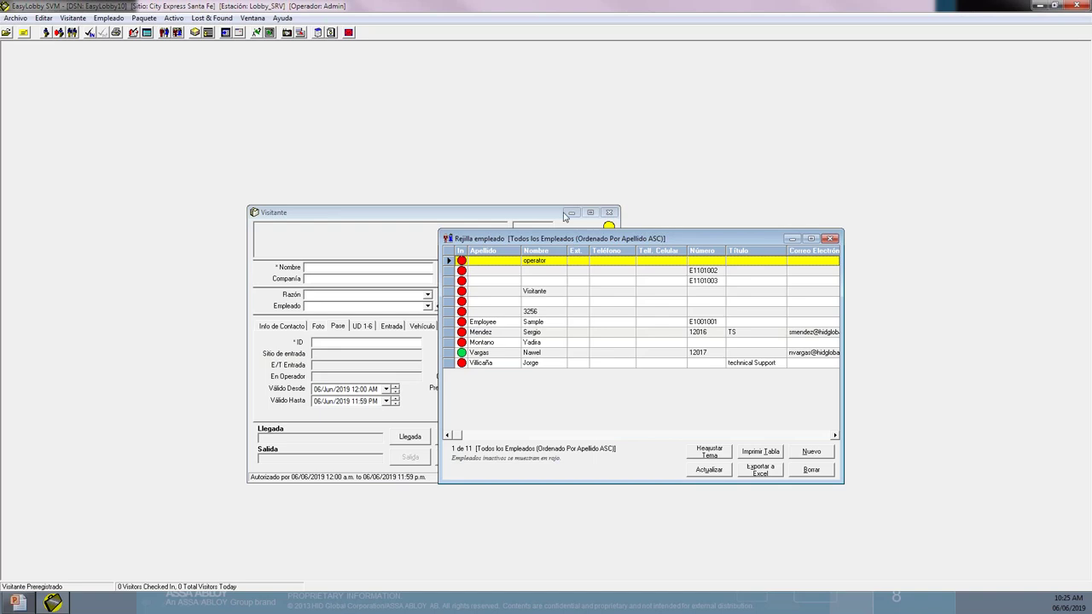
{"action": "left_click_drag", "start_coordinate": [587, 242], "coordinate": [763, 226]}
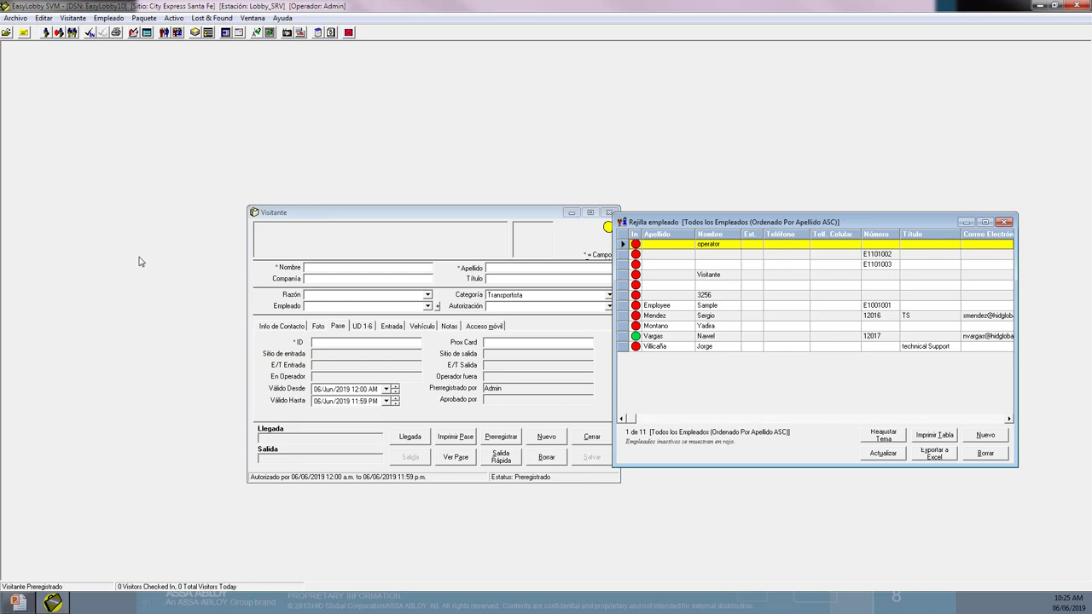
{"action": "left_click_drag", "start_coordinate": [798, 223], "coordinate": [836, 219]}
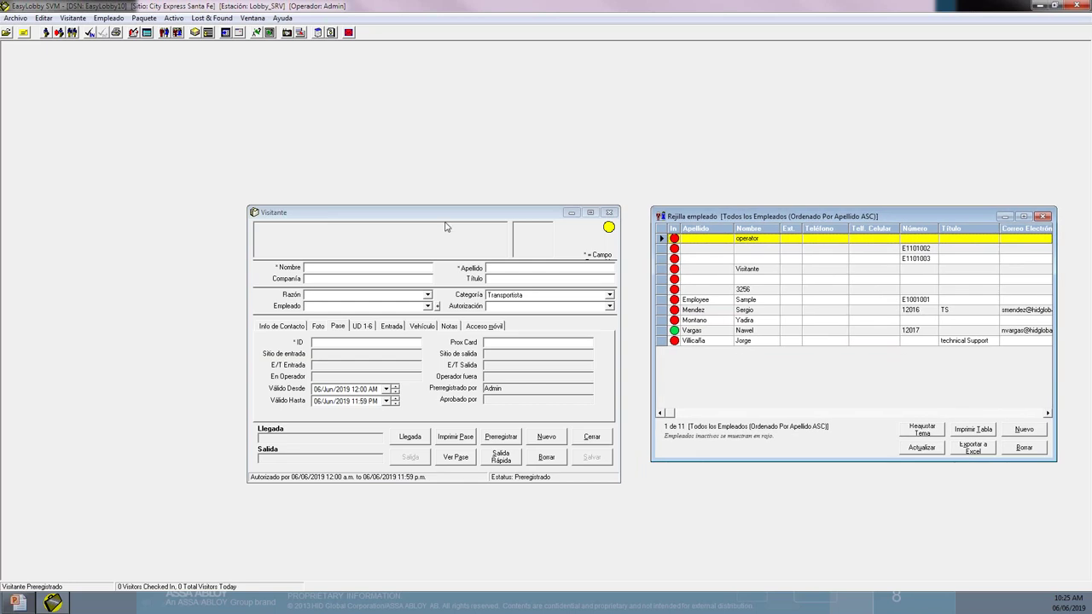
Set the visit reason to Sales Call, then change it to Meeting.
{"action": "left_click", "coordinate": [343, 266]}
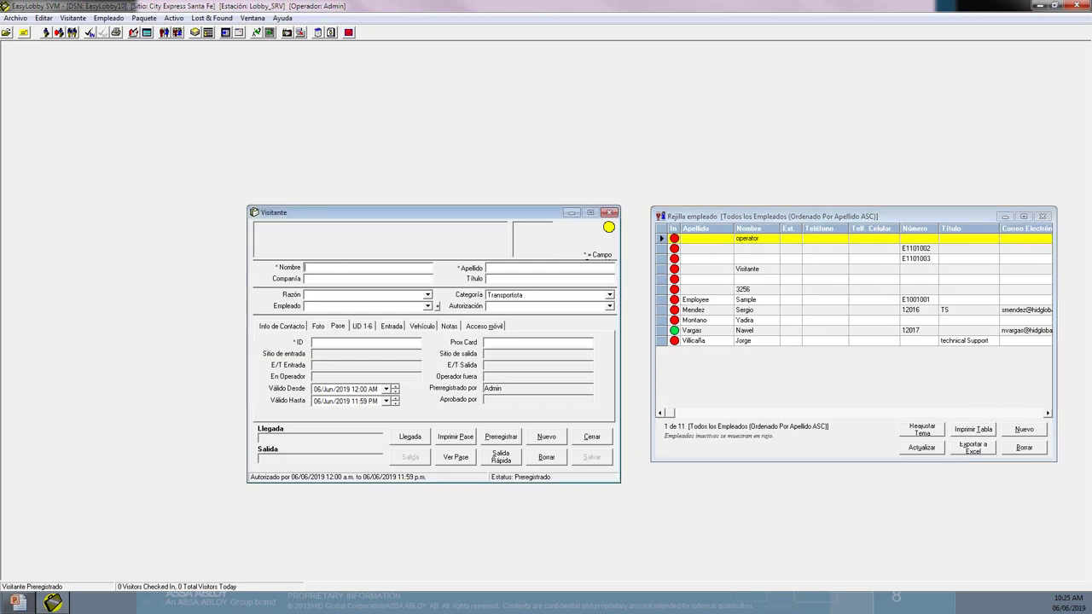
{"action": "left_click", "coordinate": [428, 306]}
{"action": "left_click", "coordinate": [428, 309]}
{"action": "left_click", "coordinate": [428, 296]}
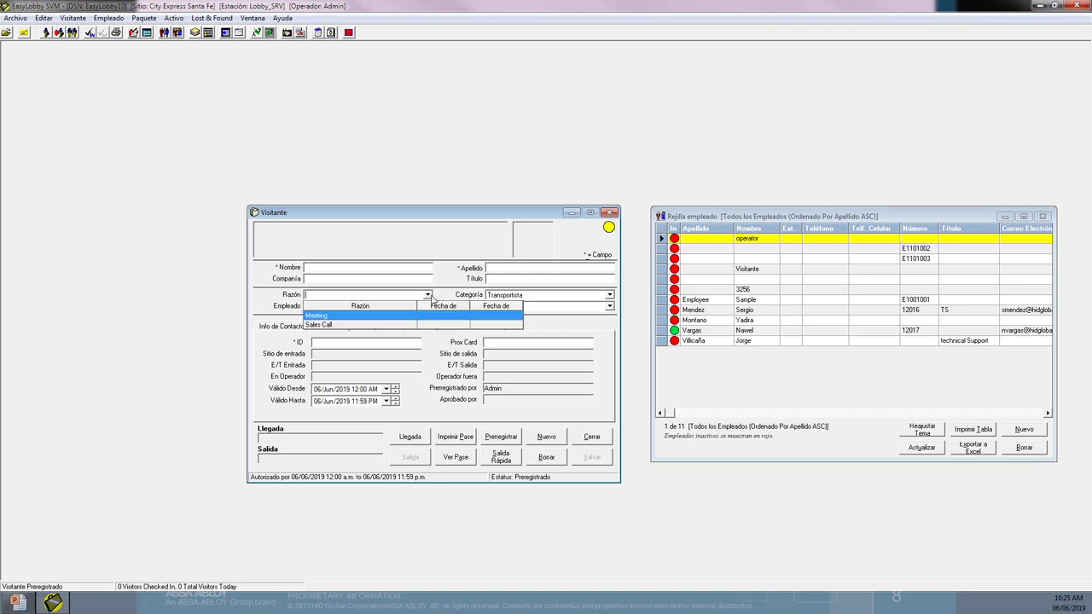
{"action": "left_click", "coordinate": [328, 324]}
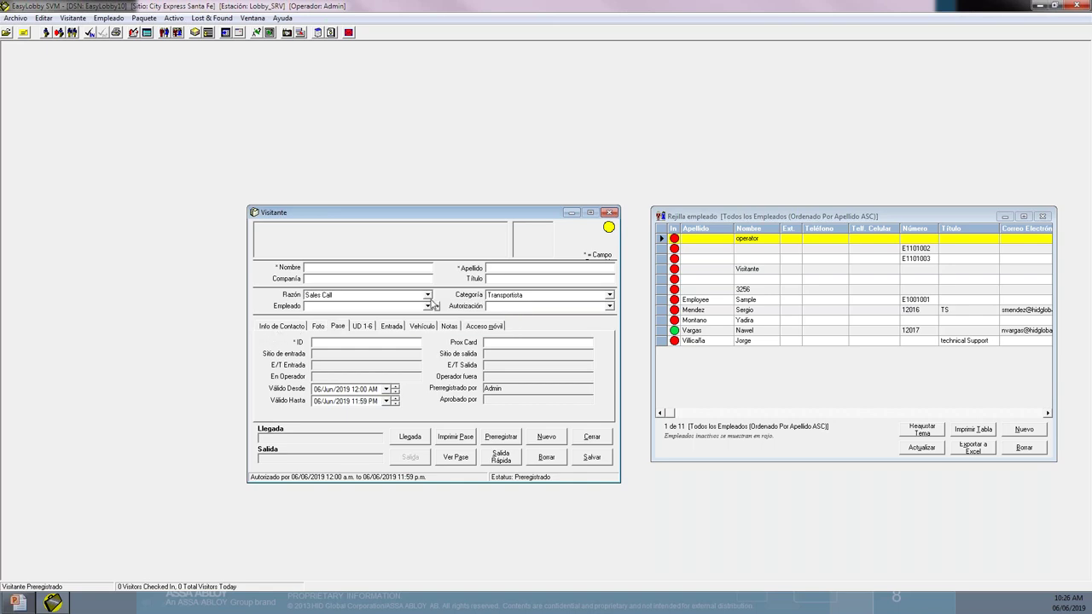
{"action": "left_click", "coordinate": [429, 295]}
{"action": "left_click", "coordinate": [367, 318]}
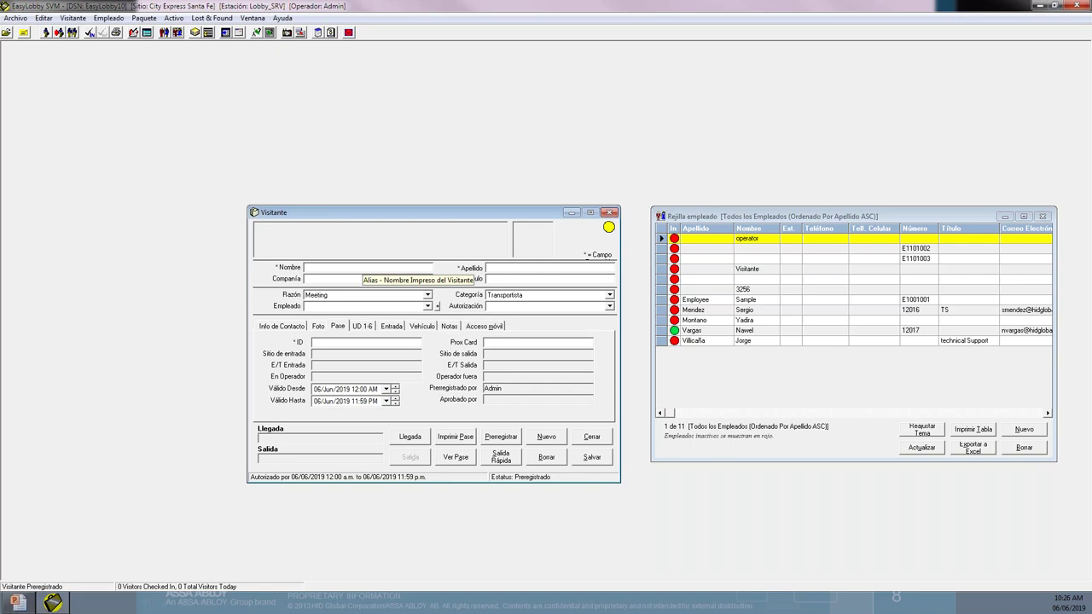
{"action": "left_click", "coordinate": [427, 295]}
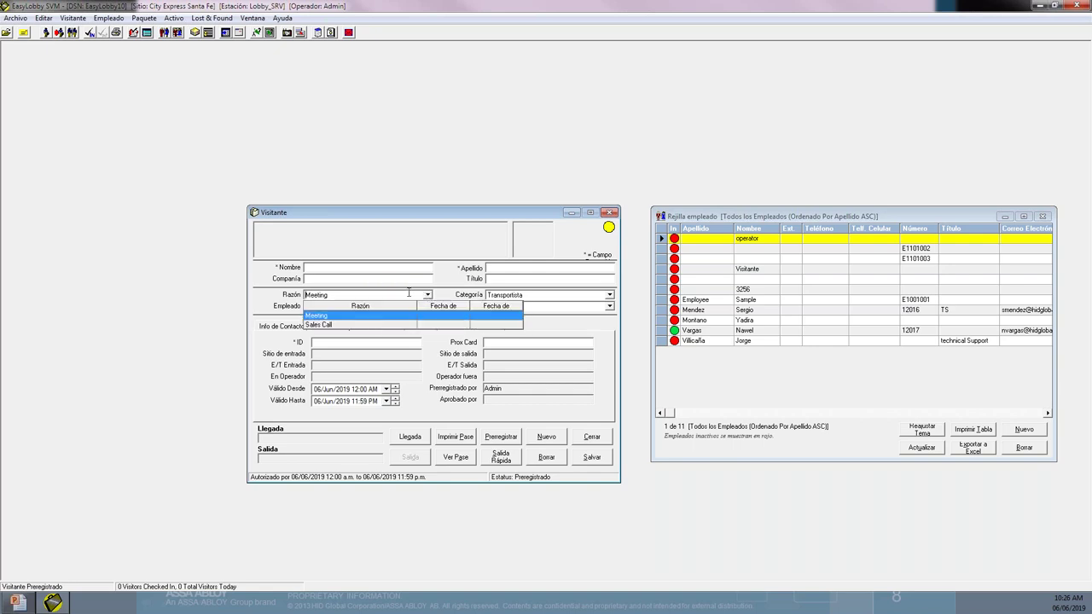
{"action": "left_click", "coordinate": [414, 293]}
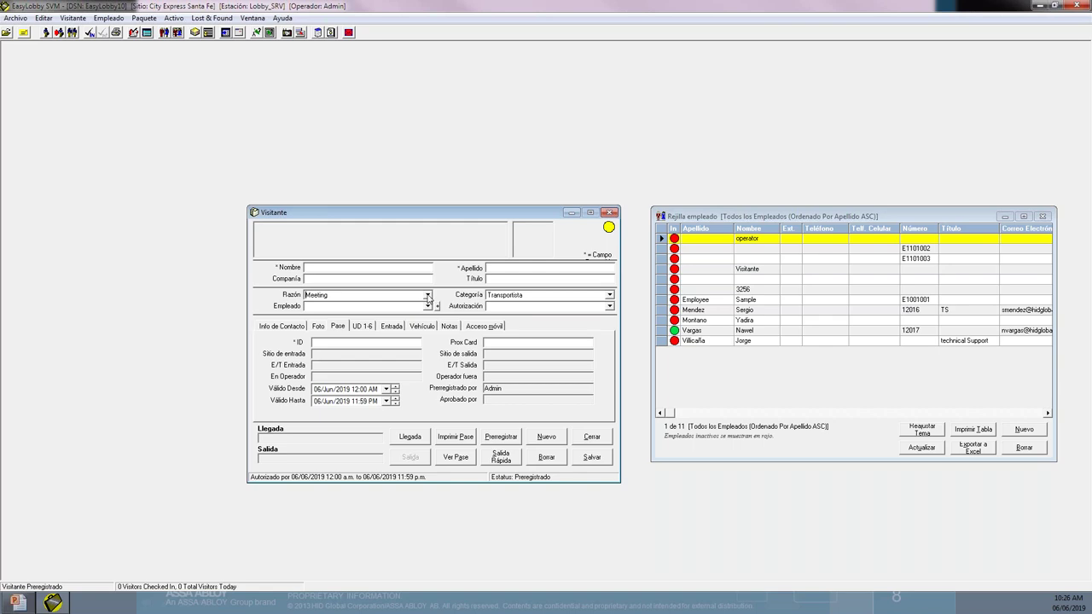
Select the Meeting text, browse the Editar menu, and keep category Transportista.
{"action": "double_click", "coordinate": [324, 294]}
{"action": "left_click", "coordinate": [41, 21]}
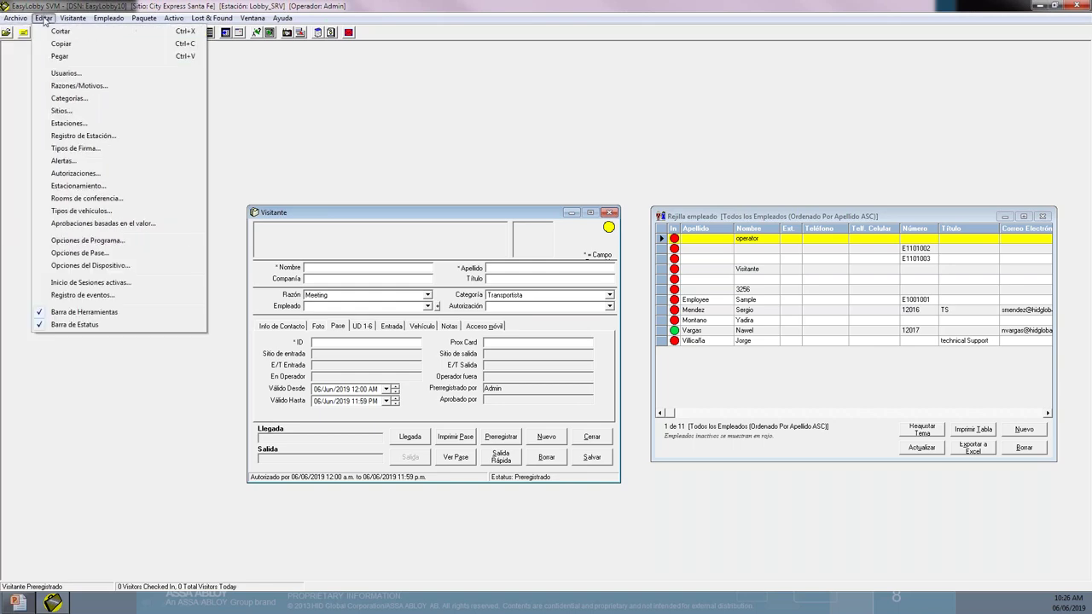
{"action": "mouse_move", "coordinate": [63, 23]}
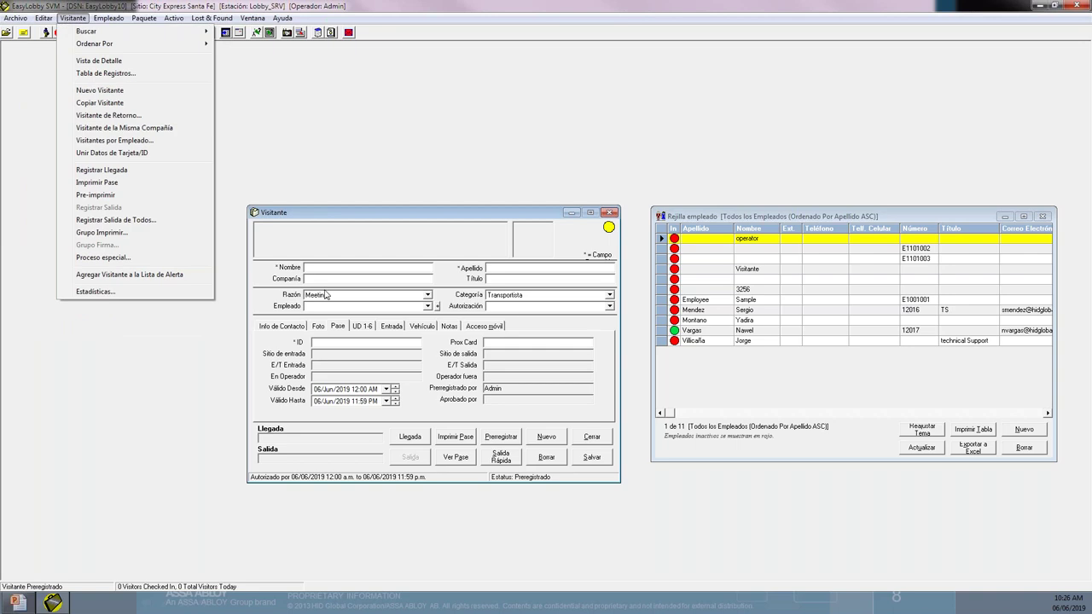
{"action": "left_click", "coordinate": [428, 239]}
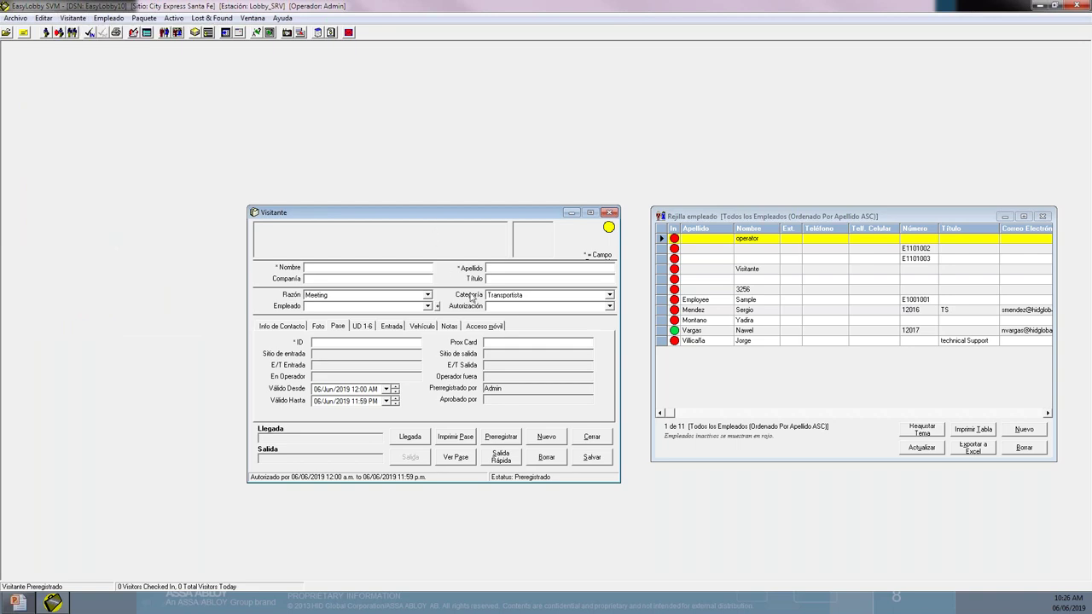
{"action": "left_click", "coordinate": [610, 296]}
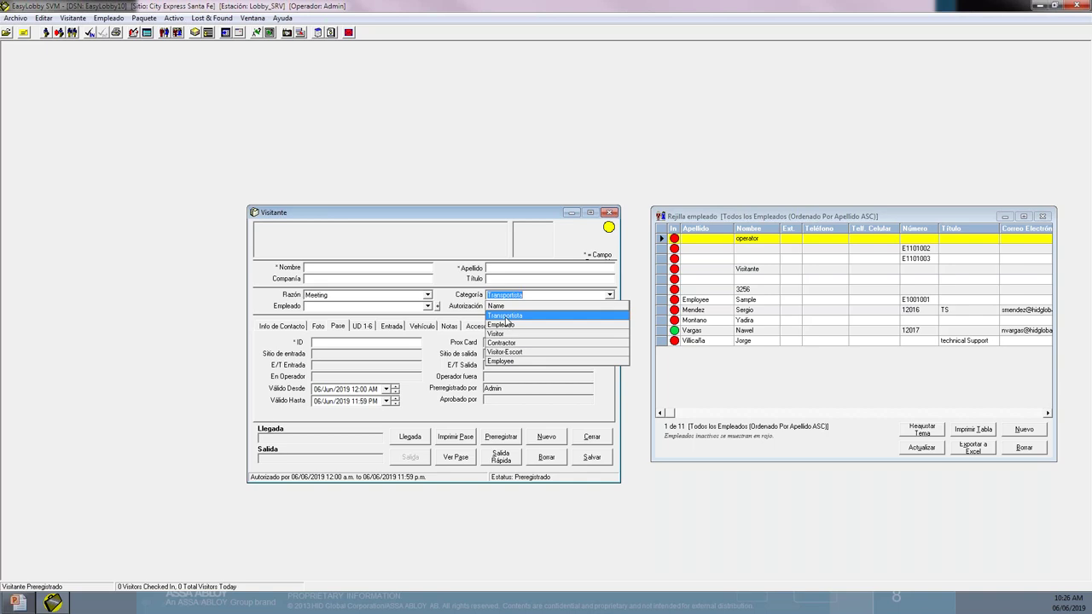
{"action": "left_click", "coordinate": [456, 343]}
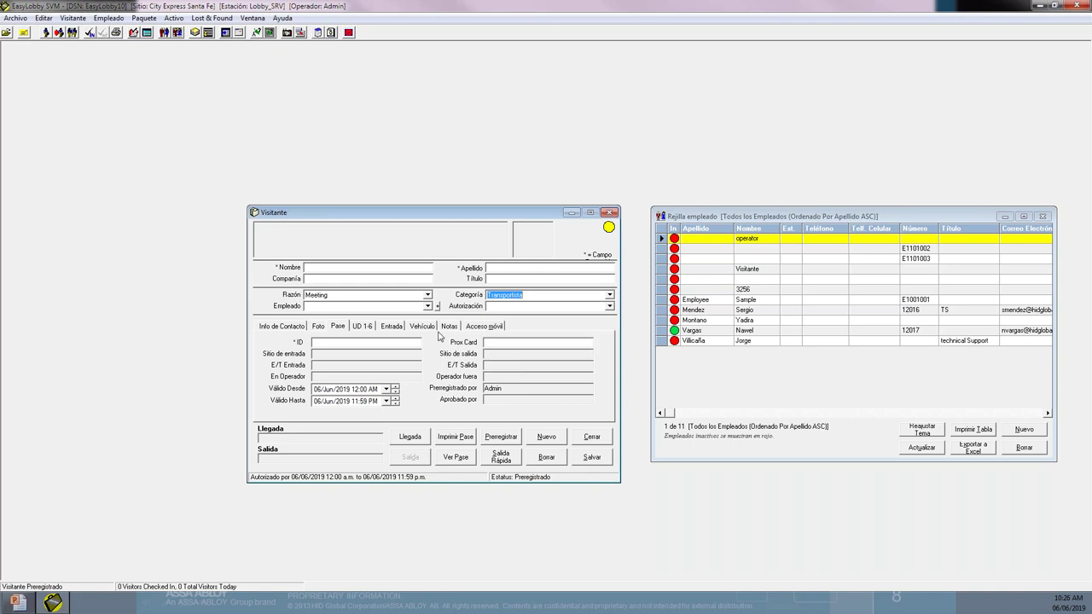
Enter the visitor's first and last name and company HID.
{"action": "left_click", "coordinate": [350, 268]}
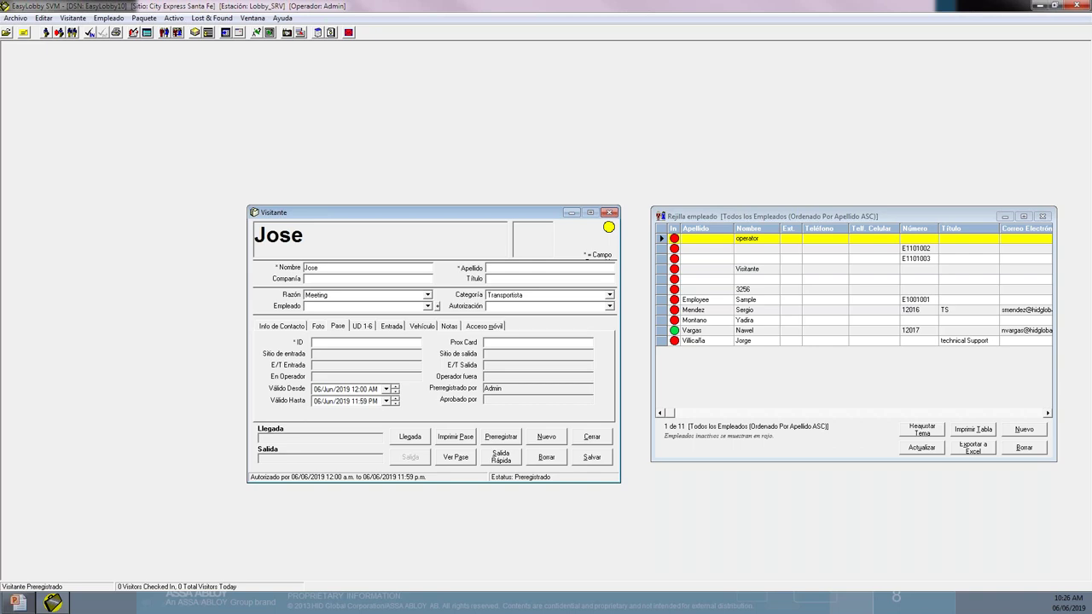
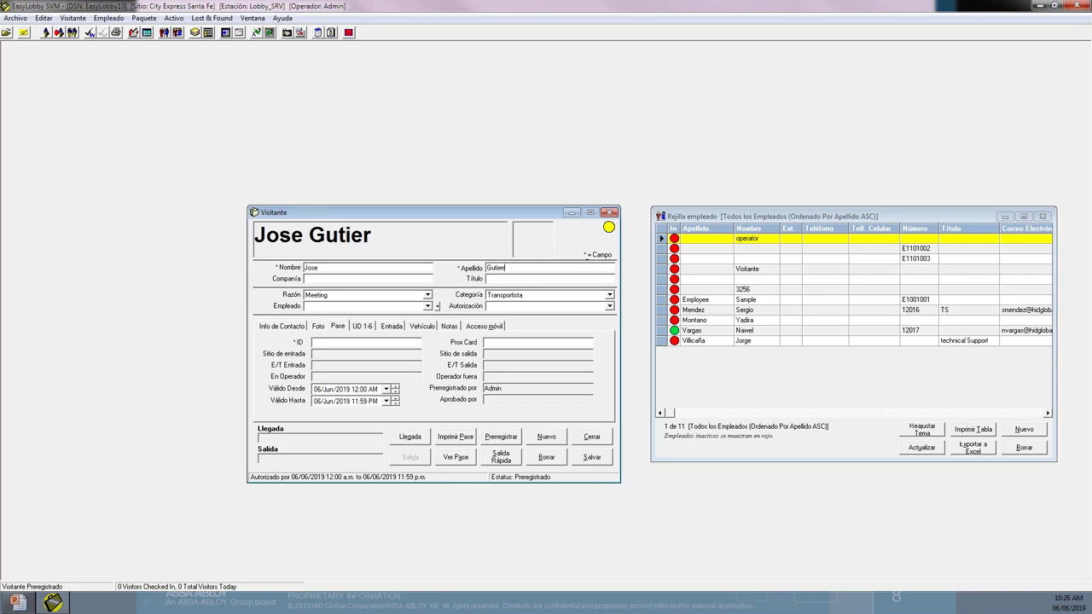
{"action": "left_click", "coordinate": [311, 278]}
{"action": "type", "text": "HID"}
{"action": "left_click", "coordinate": [496, 280]}
Choose Employee, Sample as the host and glance at the authorization list.
{"action": "key", "text": "ctrl+shift+Tab"}
{"action": "key", "text": "ctrl+shift+Tab"}
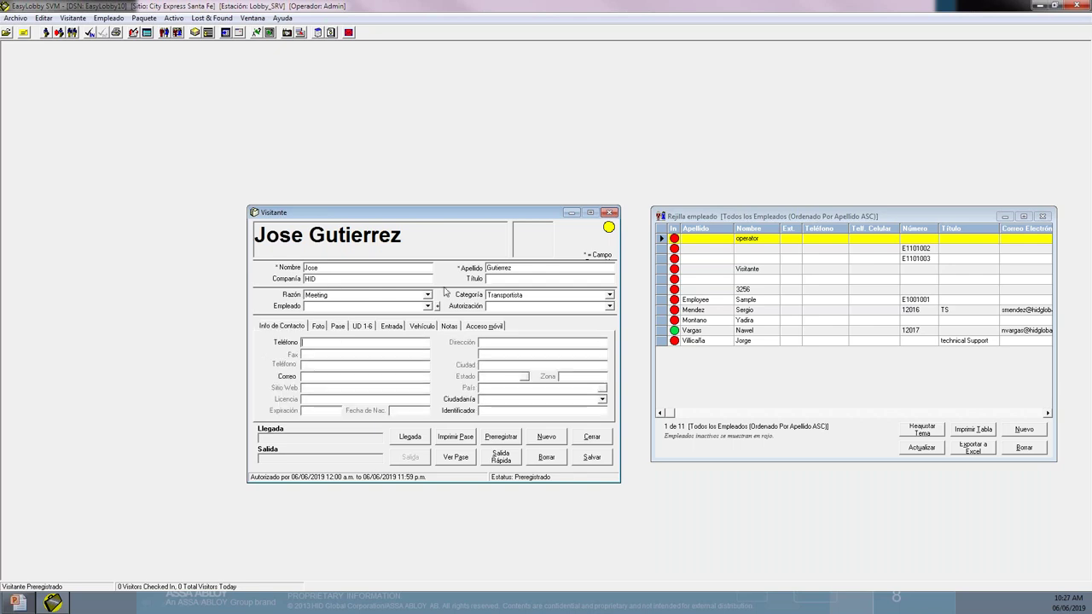
{"action": "left_click", "coordinate": [428, 306]}
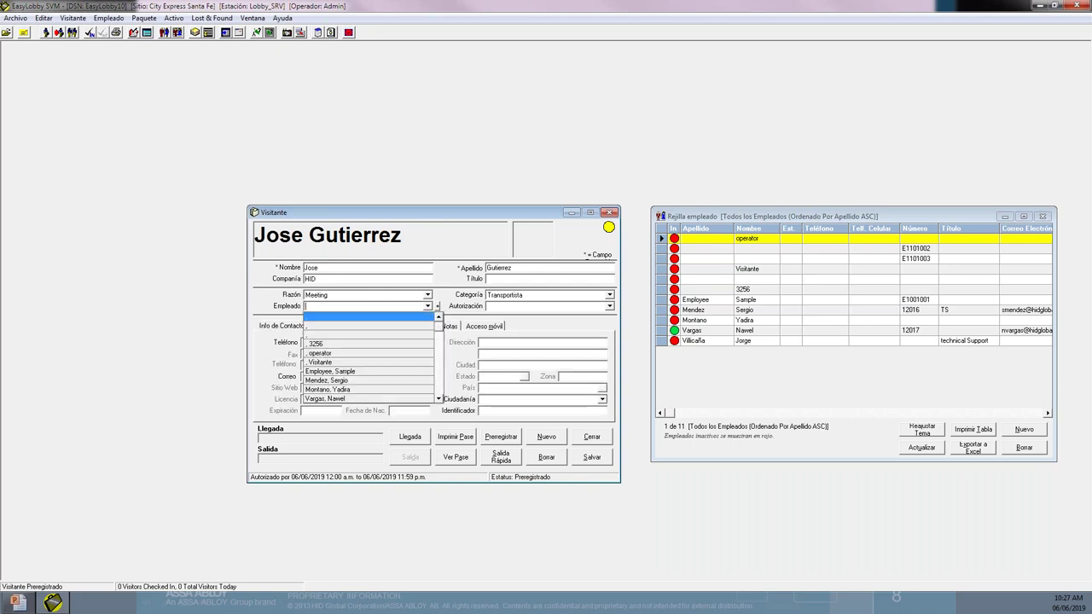
{"action": "left_click", "coordinate": [340, 372]}
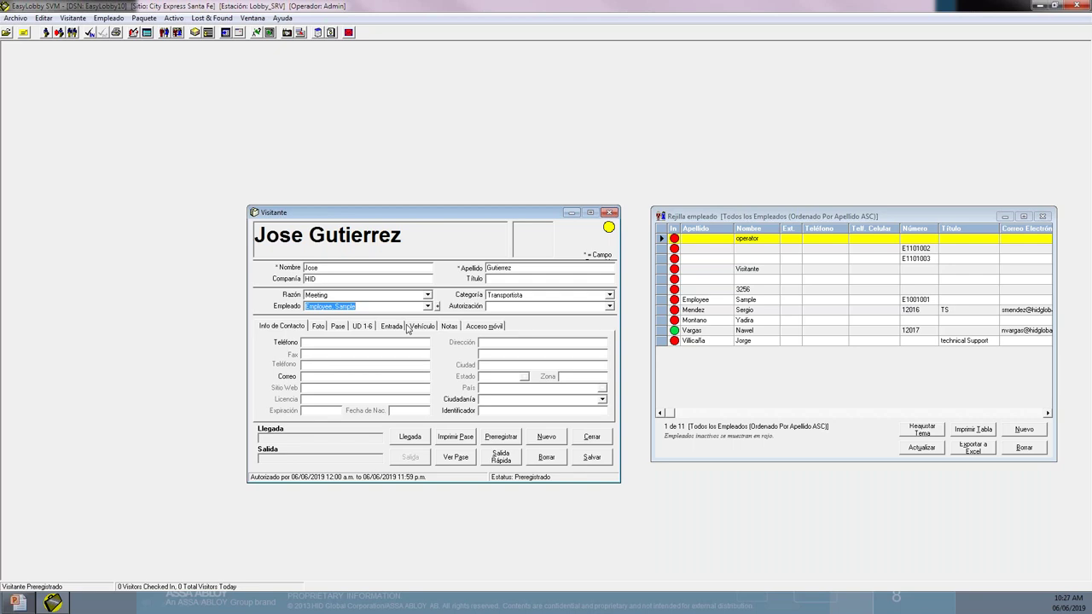
{"action": "left_click", "coordinate": [611, 307]}
{"action": "left_click", "coordinate": [610, 307]}
Open the authorization list setup and inspect V_0Mezzanine, V_0z5, V_0z9, V_0z8 and V_0z12.
{"action": "left_click", "coordinate": [43, 17]}
{"action": "left_click", "coordinate": [86, 174]}
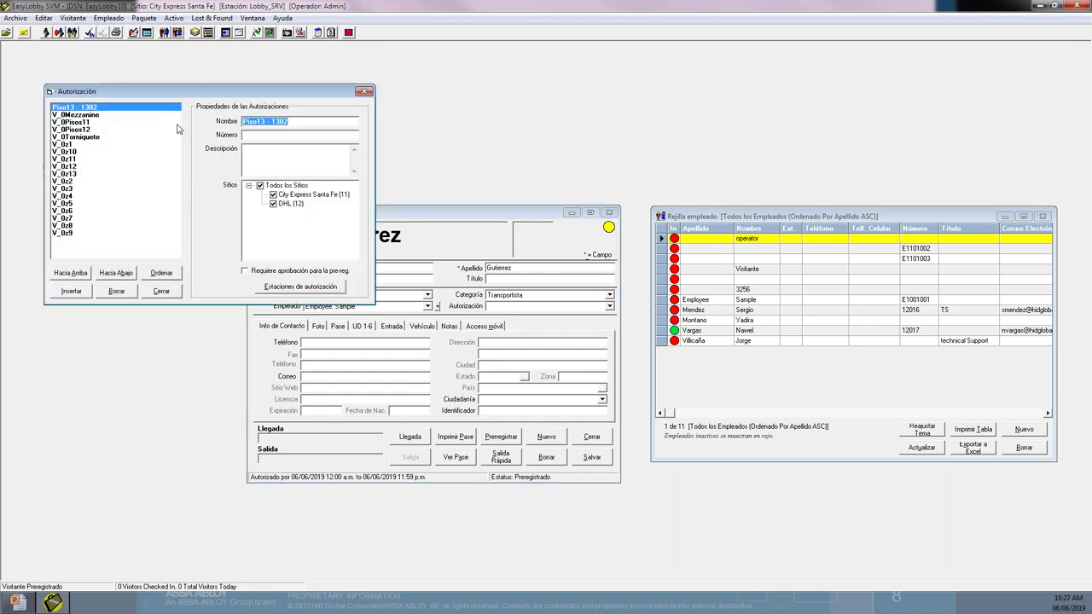
{"action": "left_click_drag", "start_coordinate": [185, 90], "coordinate": [429, 306]}
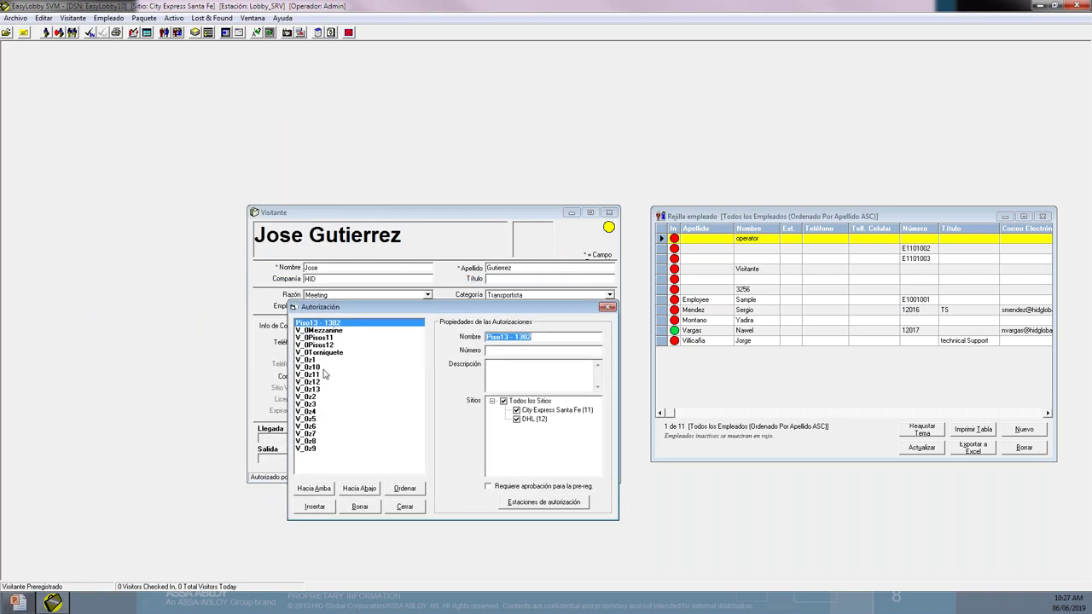
{"action": "left_click", "coordinate": [331, 332]}
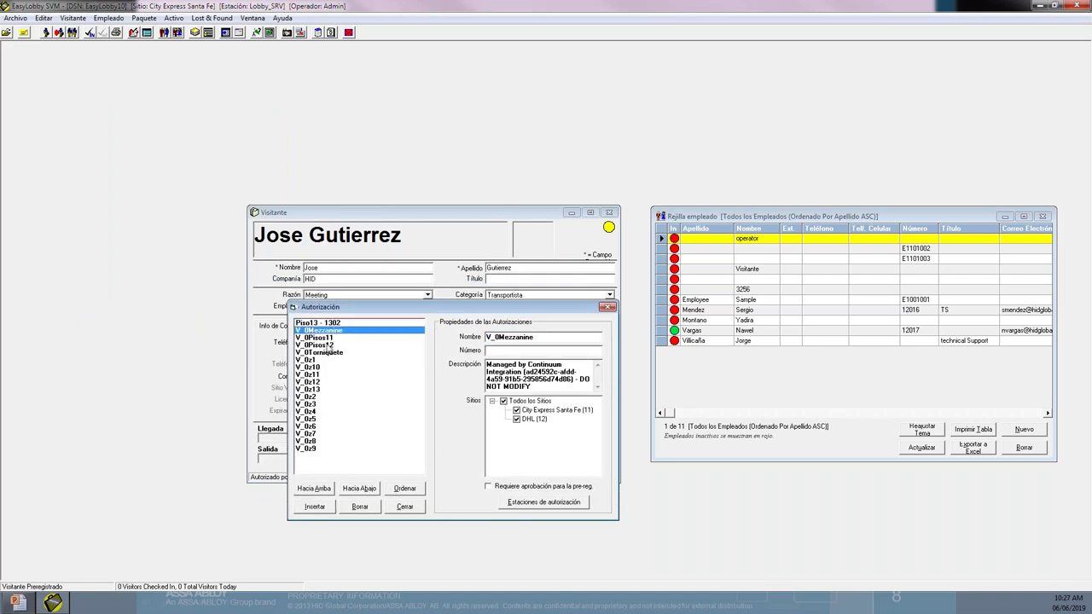
{"action": "key", "text": "Down"}
{"action": "key", "text": "Down"}
{"action": "key", "text": "Down"}
{"action": "key", "text": "Down"}
{"action": "key", "text": "Down"}
{"action": "key", "text": "Down"}
{"action": "left_click", "coordinate": [310, 419]}
{"action": "left_click", "coordinate": [309, 448]}
{"action": "left_click", "coordinate": [309, 441]}
{"action": "left_click_drag", "start_coordinate": [309, 435], "coordinate": [309, 367]}
Review V_0Pisos11, V_0z1 and V_0z10, close the dialog, and assign V_0Mezzanine.
{"action": "left_click_drag", "start_coordinate": [358, 311], "coordinate": [479, 309]}
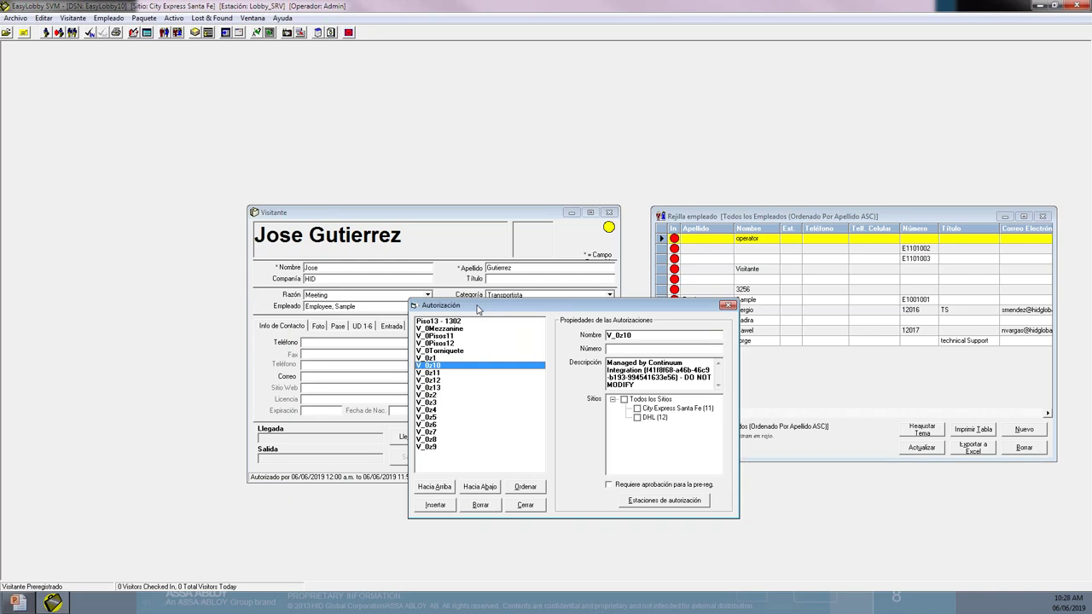
{"action": "left_click", "coordinate": [435, 329]}
{"action": "left_click", "coordinate": [435, 335]}
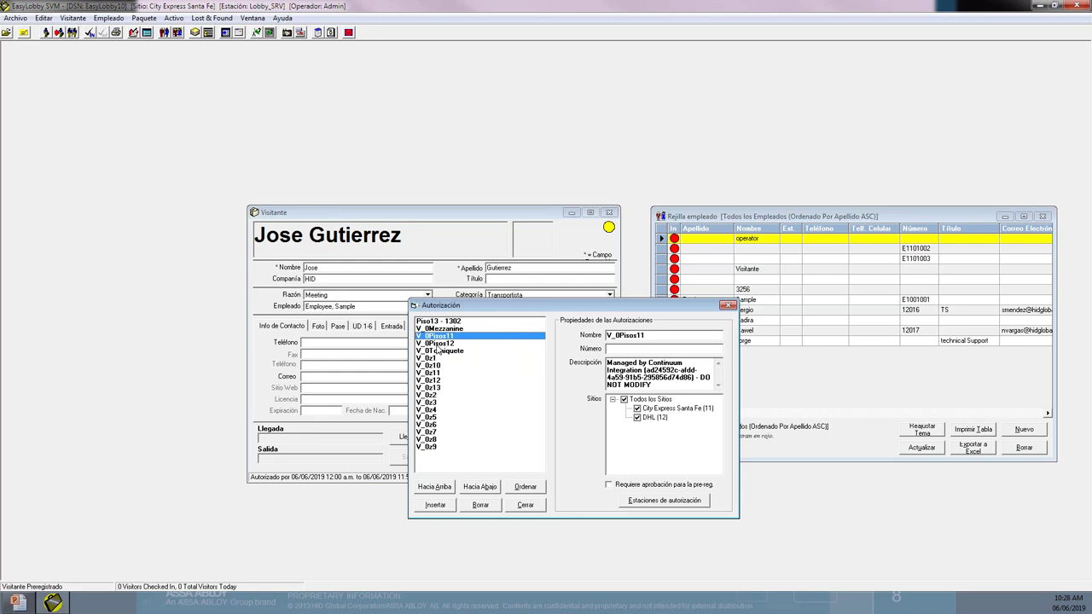
{"action": "left_click", "coordinate": [427, 359]}
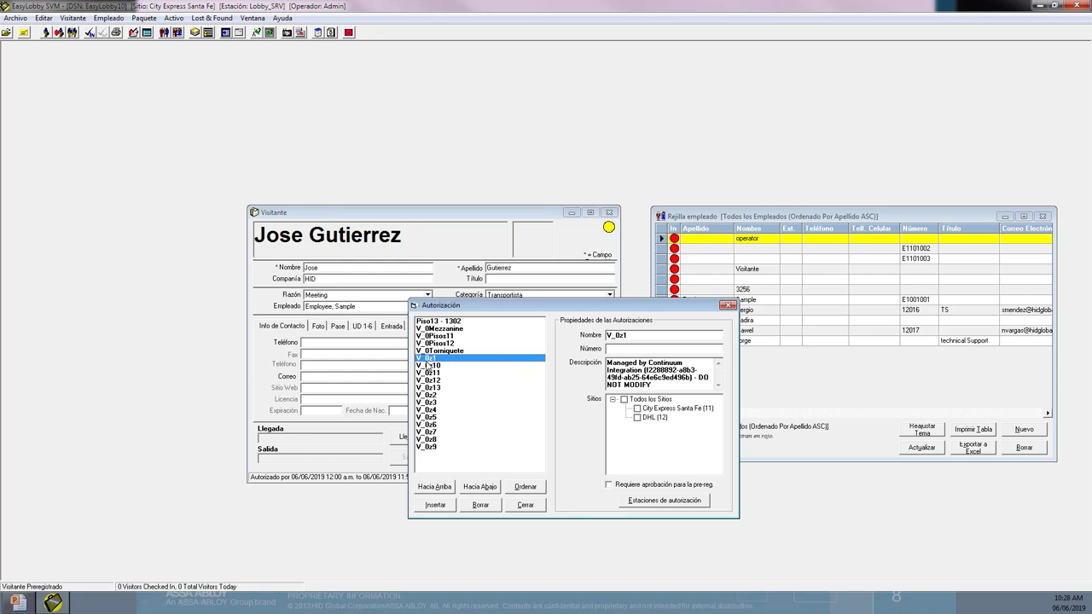
{"action": "left_click", "coordinate": [428, 365]}
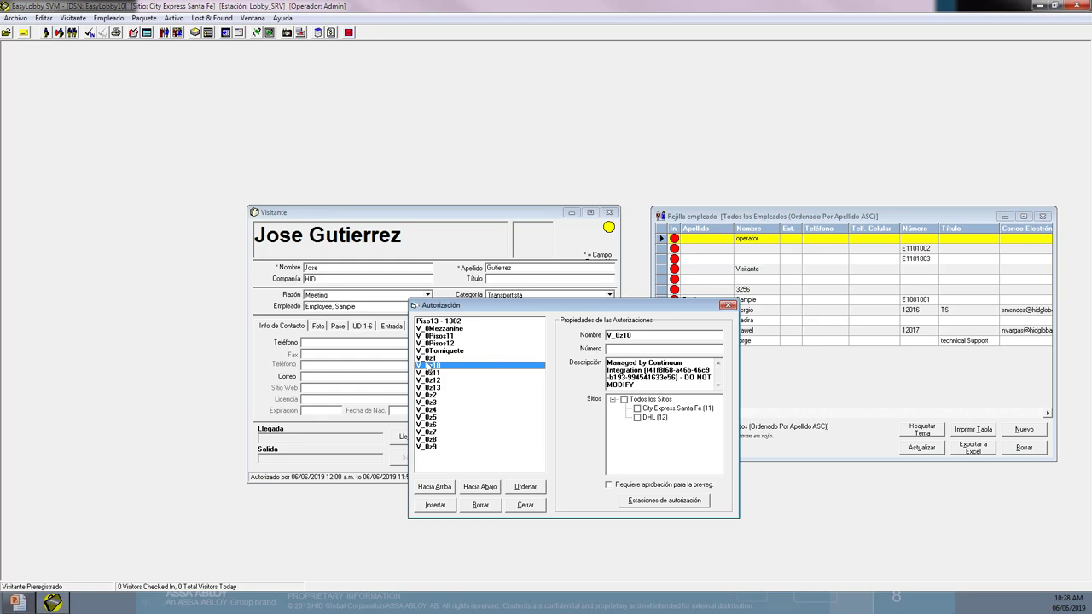
{"action": "left_click", "coordinate": [728, 306]}
{"action": "left_click", "coordinate": [609, 305]}
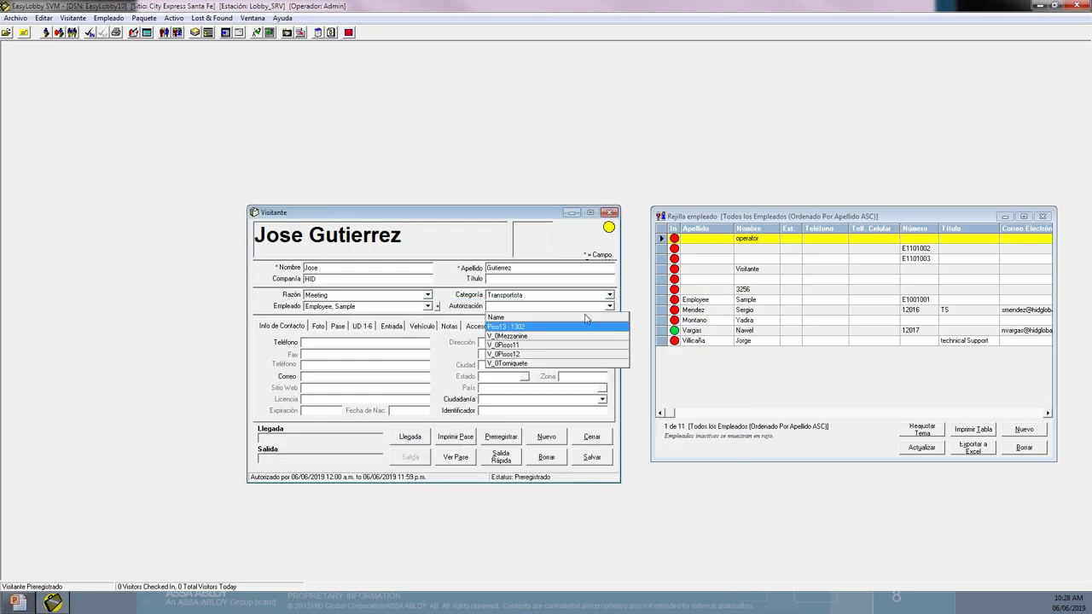
{"action": "left_click", "coordinate": [517, 337]}
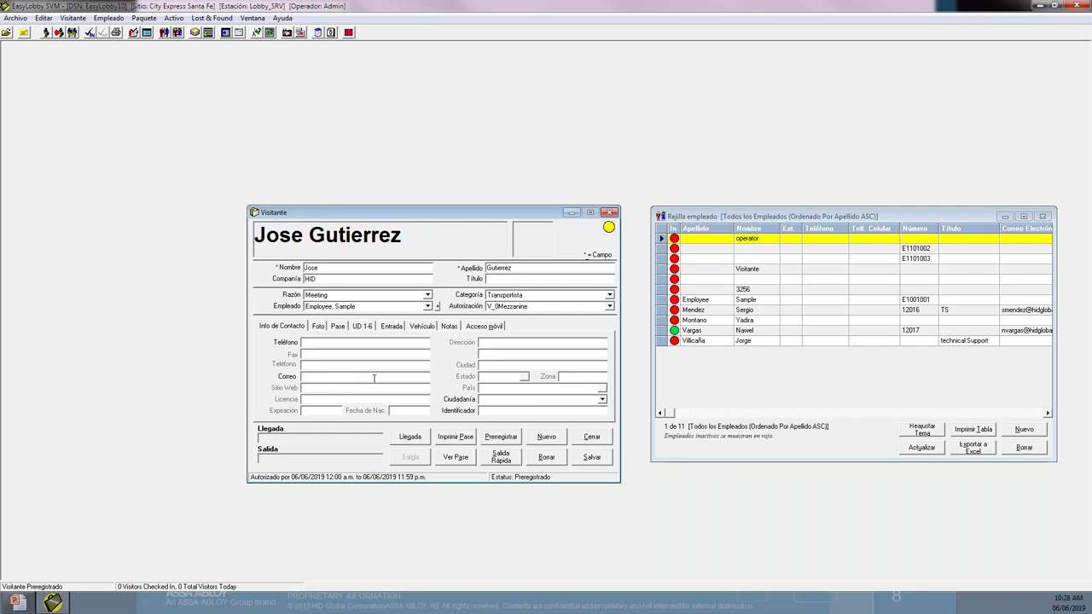
{"action": "key", "text": "Tab"}
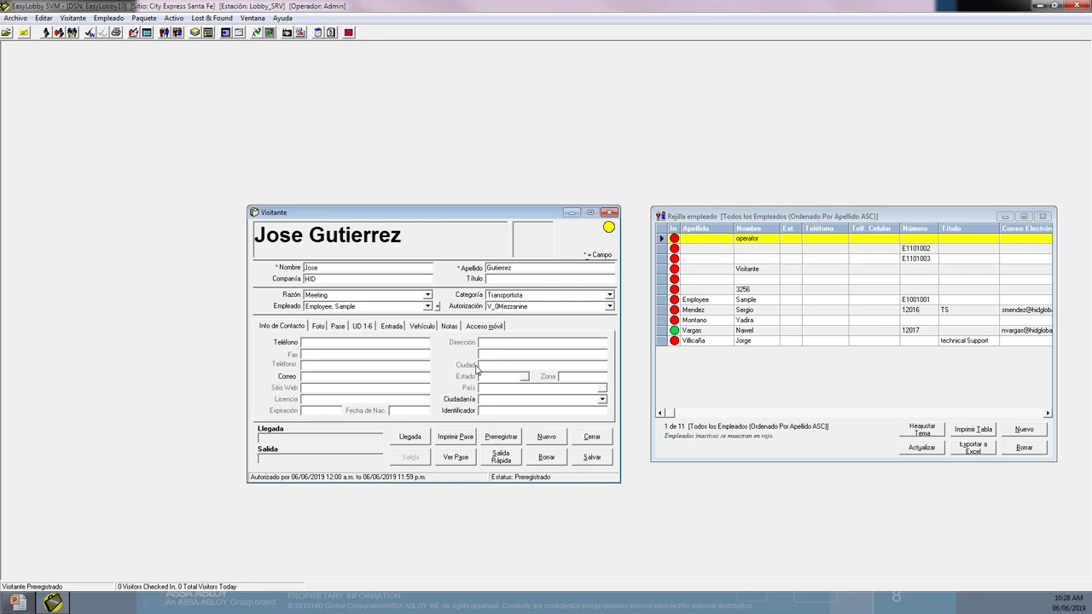
{"action": "left_click", "coordinate": [602, 399]}
{"action": "left_click", "coordinate": [603, 400]}
{"action": "left_click", "coordinate": [455, 461]}
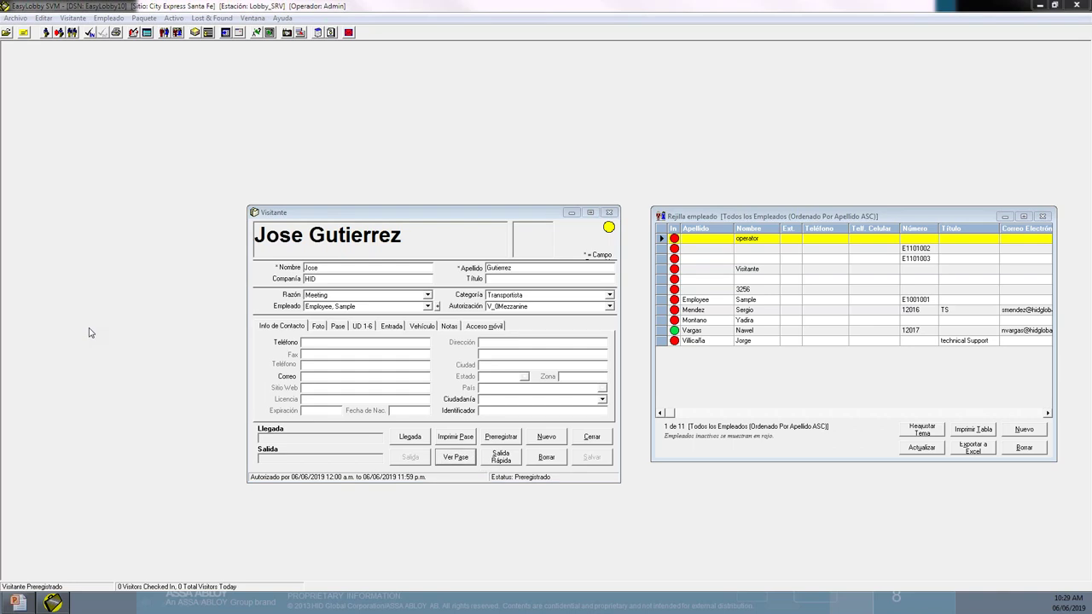
Move the pass preview beside the visitor form, review it, then close it.
{"action": "left_click_drag", "start_coordinate": [446, 156], "coordinate": [813, 211]}
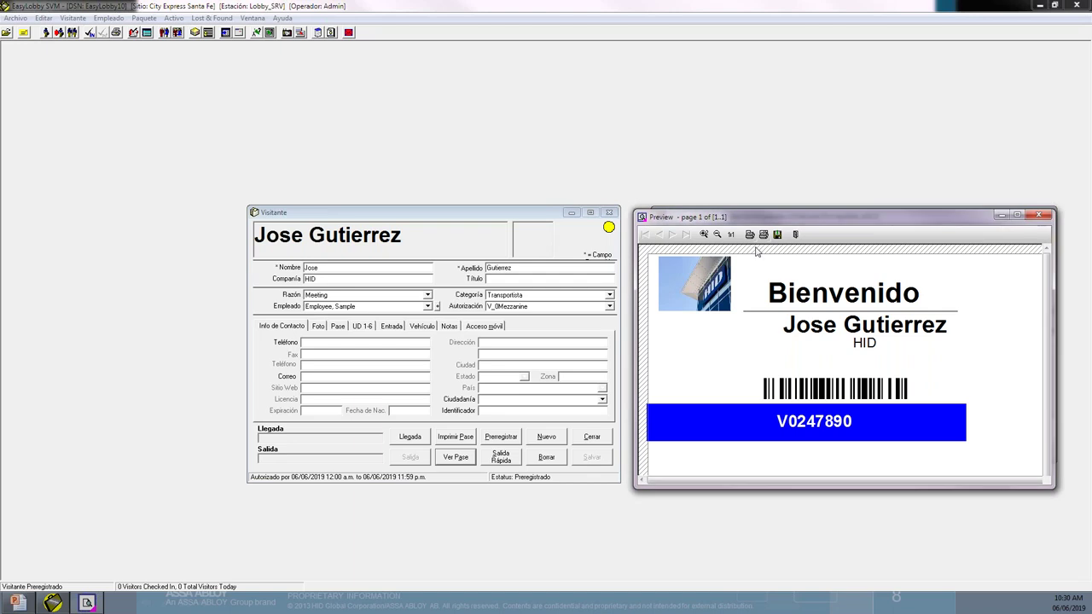
{"action": "left_click", "coordinate": [1040, 217]}
Switch between the Foto and Info de Contacto tabs, ending on the Pase tab.
{"action": "left_click", "coordinate": [318, 326]}
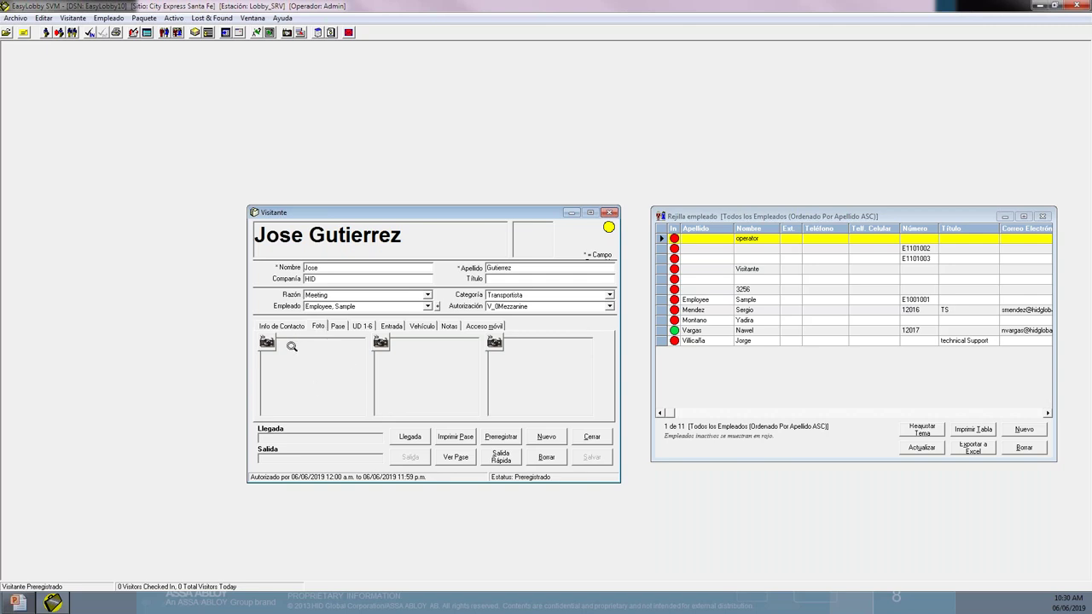
{"action": "left_click", "coordinate": [289, 327]}
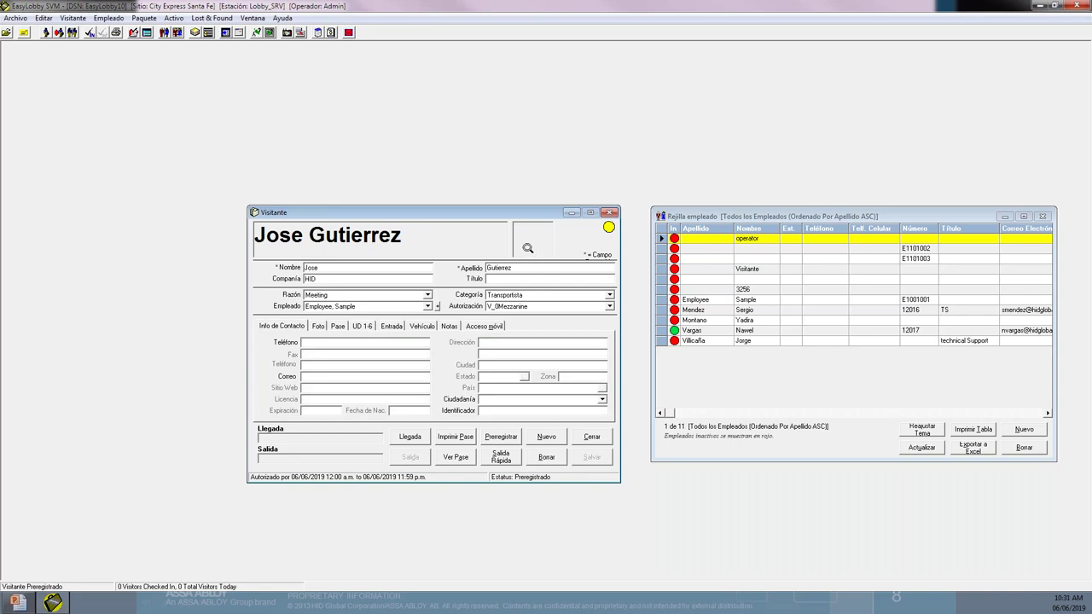
{"action": "left_click", "coordinate": [317, 327]}
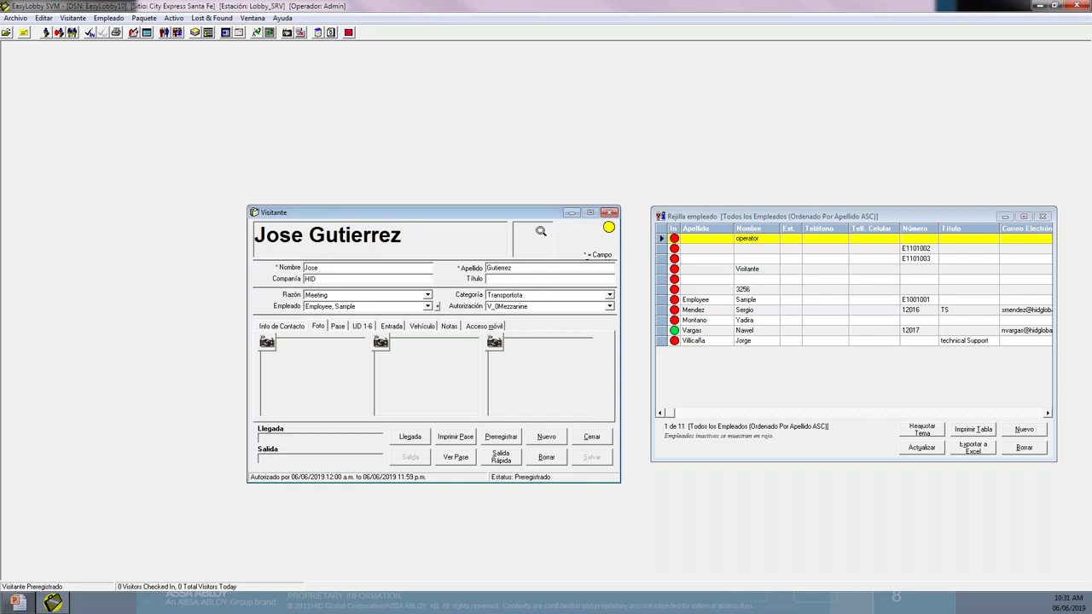
{"action": "left_click", "coordinate": [300, 330]}
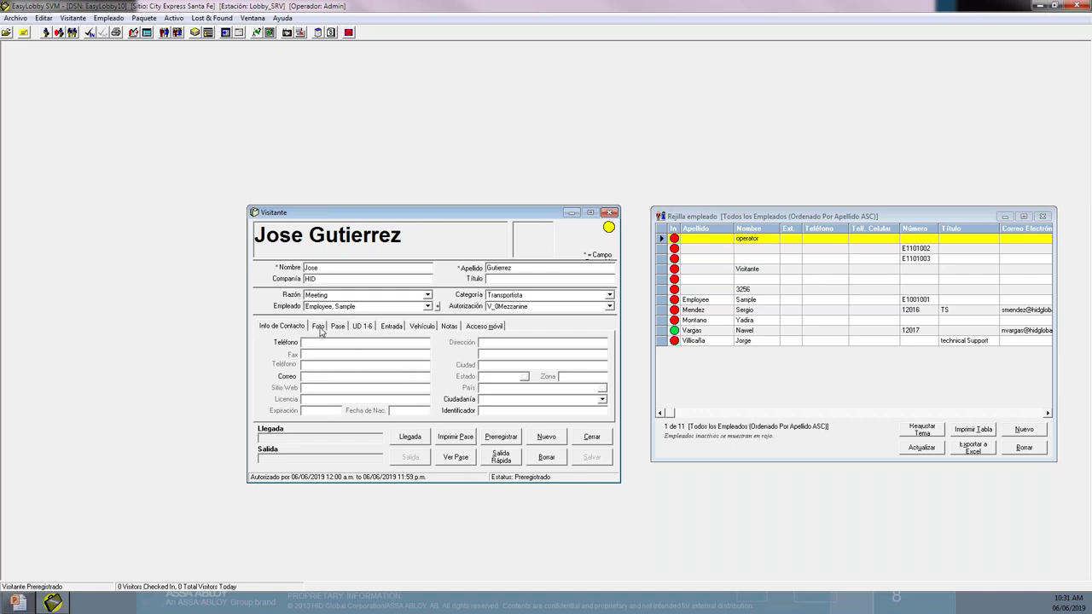
{"action": "left_click", "coordinate": [339, 327]}
Inspect the pass ID by selecting its text in several ways.
{"action": "left_click", "coordinate": [348, 342]}
{"action": "left_click_drag", "start_coordinate": [348, 343], "coordinate": [311, 343]}
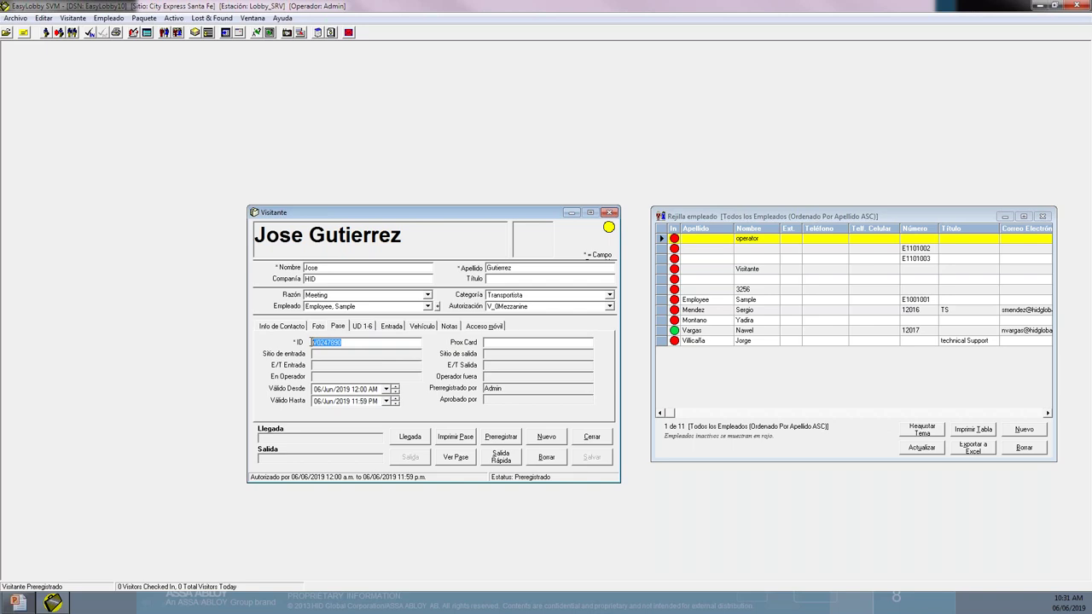
{"action": "left_click", "coordinate": [350, 342]}
{"action": "left_click_drag", "start_coordinate": [350, 342], "coordinate": [311, 341]}
{"action": "left_click_drag", "start_coordinate": [345, 342], "coordinate": [316, 343]}
{"action": "left_click", "coordinate": [314, 342]}
{"action": "left_click_drag", "start_coordinate": [344, 342], "coordinate": [312, 342]}
{"action": "left_click", "coordinate": [341, 342]}
{"action": "double_click", "coordinate": [327, 342]}
{"action": "left_click", "coordinate": [499, 343]}
{"action": "double_click", "coordinate": [502, 343]}
{"action": "left_click", "coordinate": [282, 326]}
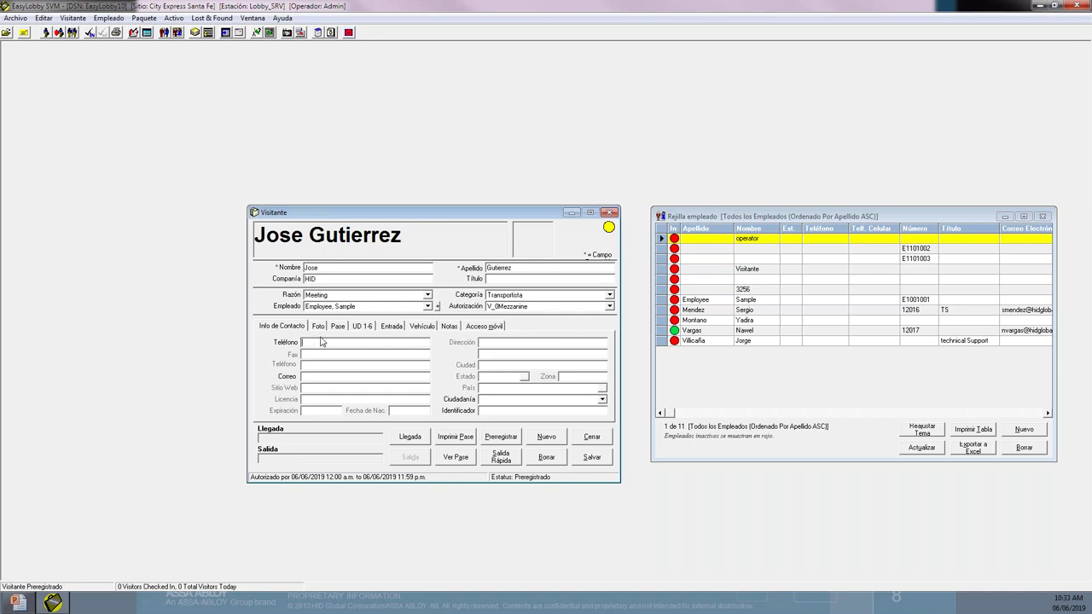
Show the UD 1-6 tab, move into IMSS, and open the Editar menu.
{"action": "left_click", "coordinate": [362, 329]}
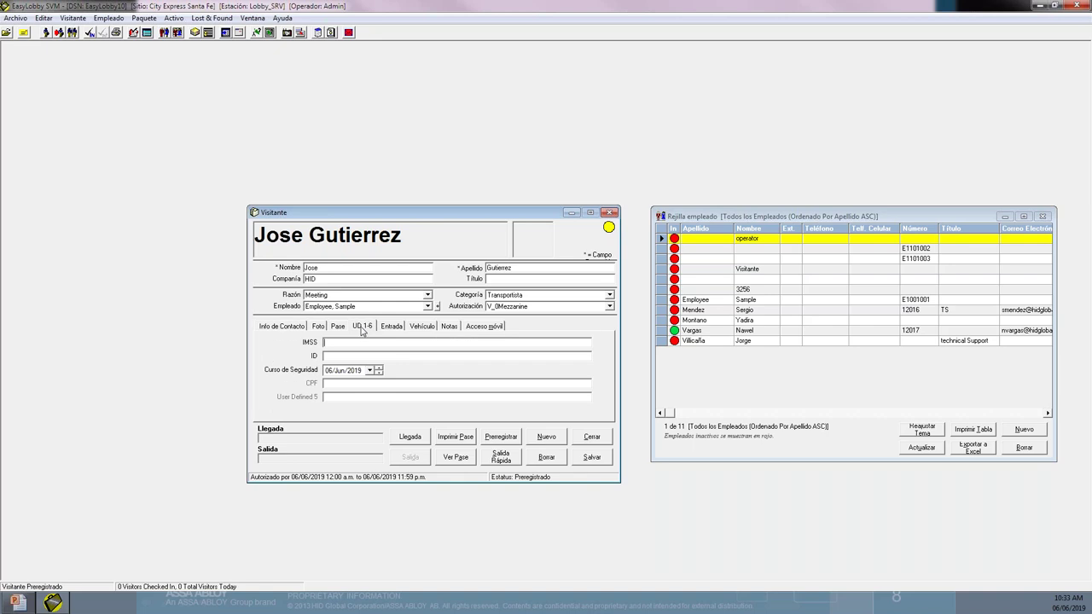
{"action": "key", "text": "Tab"}
{"action": "left_click", "coordinate": [46, 18]}
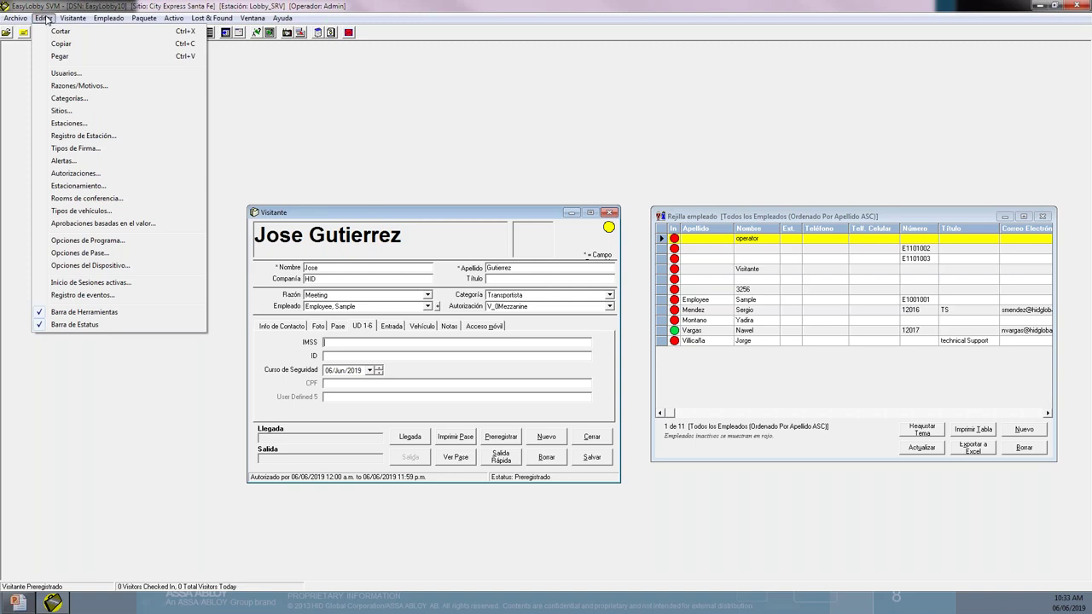
Browse Opciones Empresariales' Personalizar Visitante UD 1-12 and 13-24 settings, then cancel.
{"action": "left_click", "coordinate": [124, 242]}
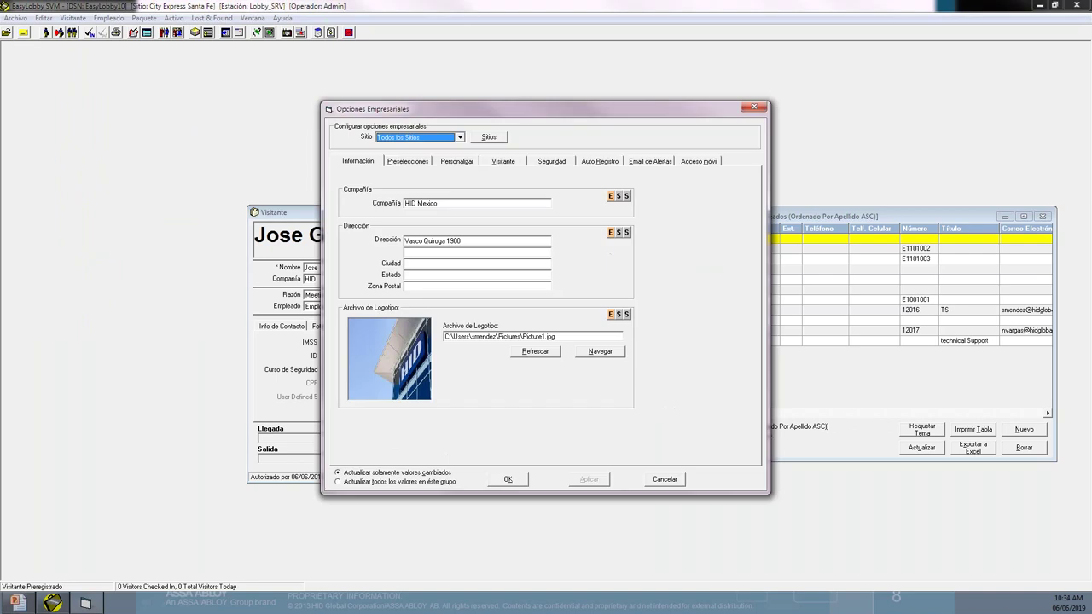
{"action": "left_click", "coordinate": [505, 164]}
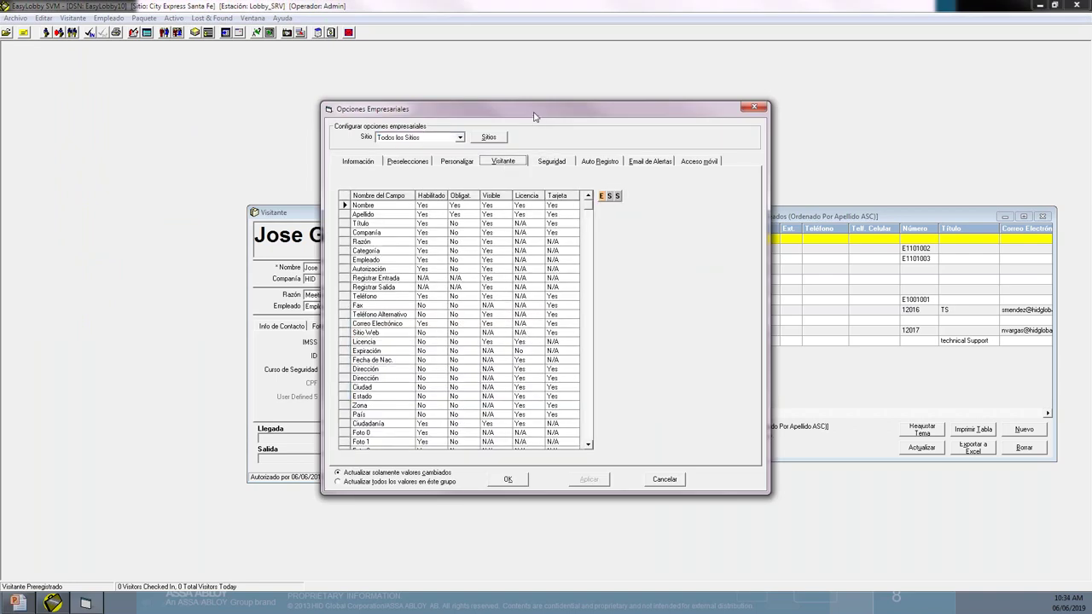
{"action": "left_click_drag", "start_coordinate": [544, 111], "coordinate": [767, 150]}
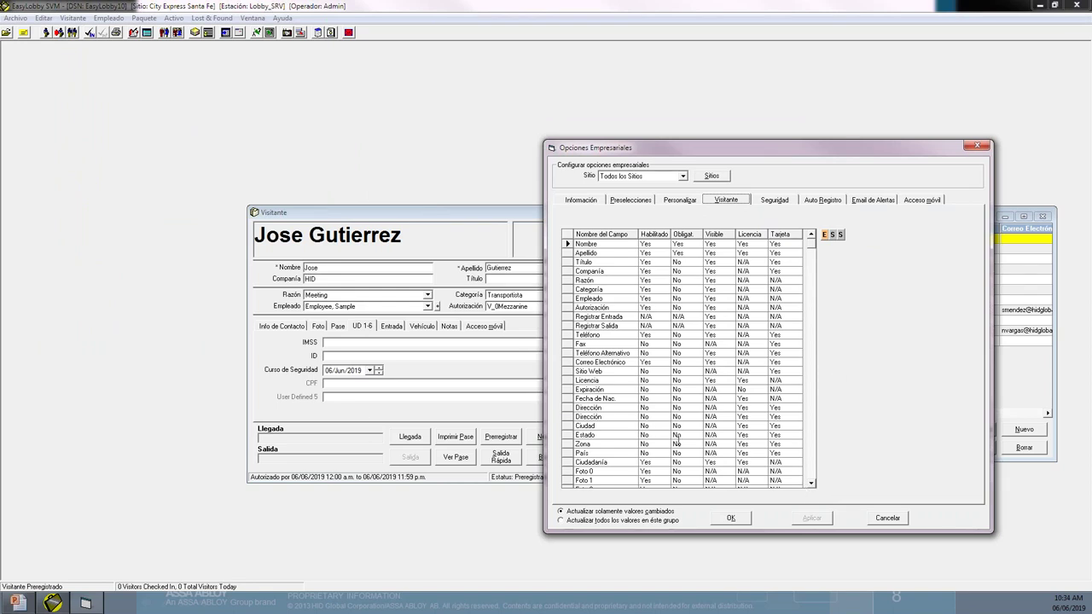
{"action": "left_click", "coordinate": [682, 202]}
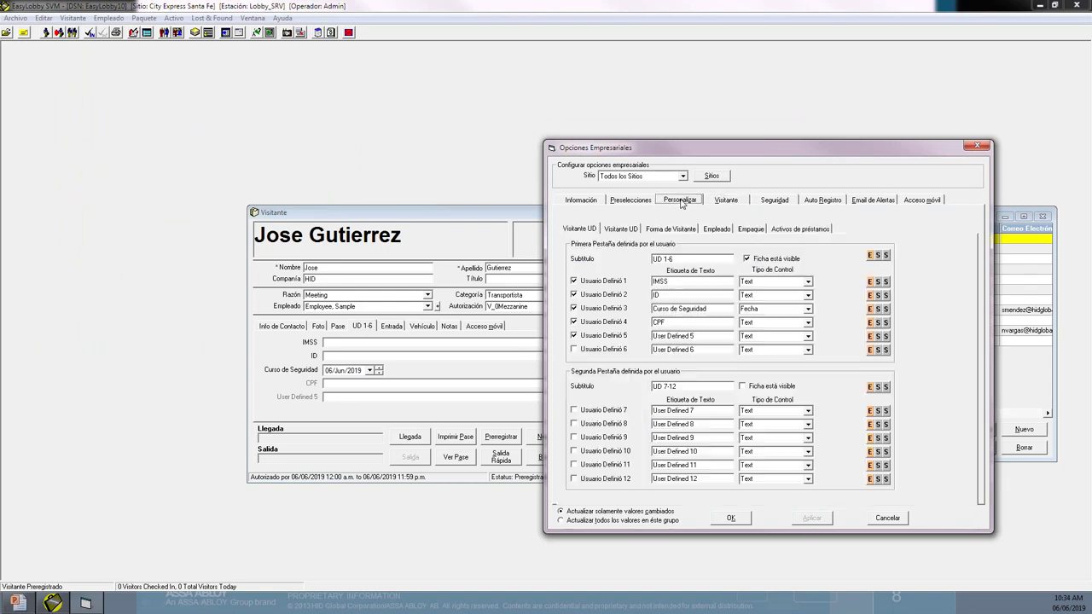
{"action": "left_click", "coordinate": [675, 259]}
{"action": "left_click", "coordinate": [629, 230]}
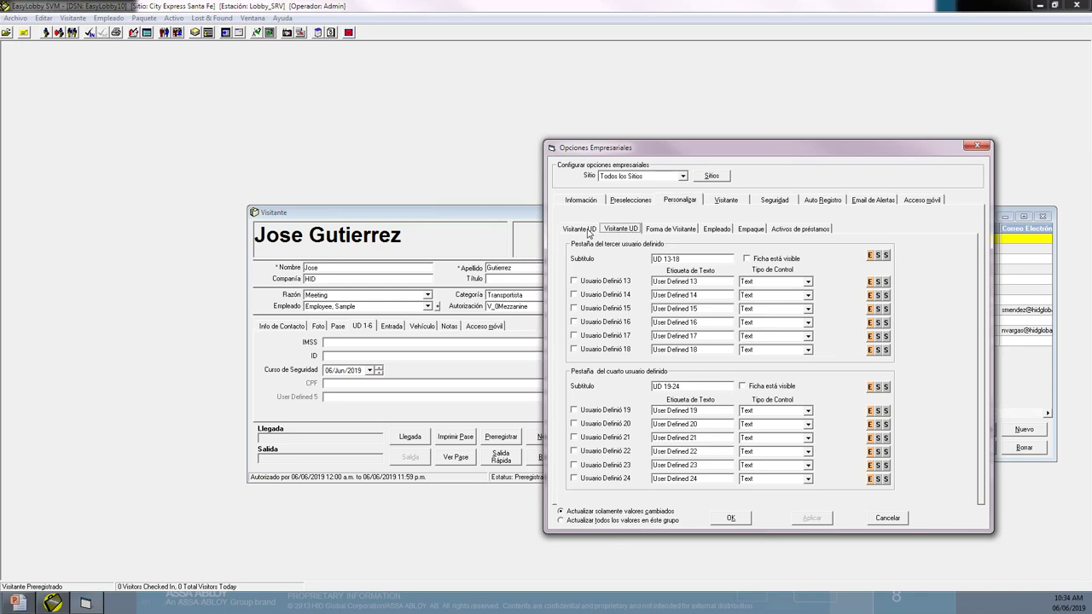
{"action": "left_click", "coordinate": [591, 230]}
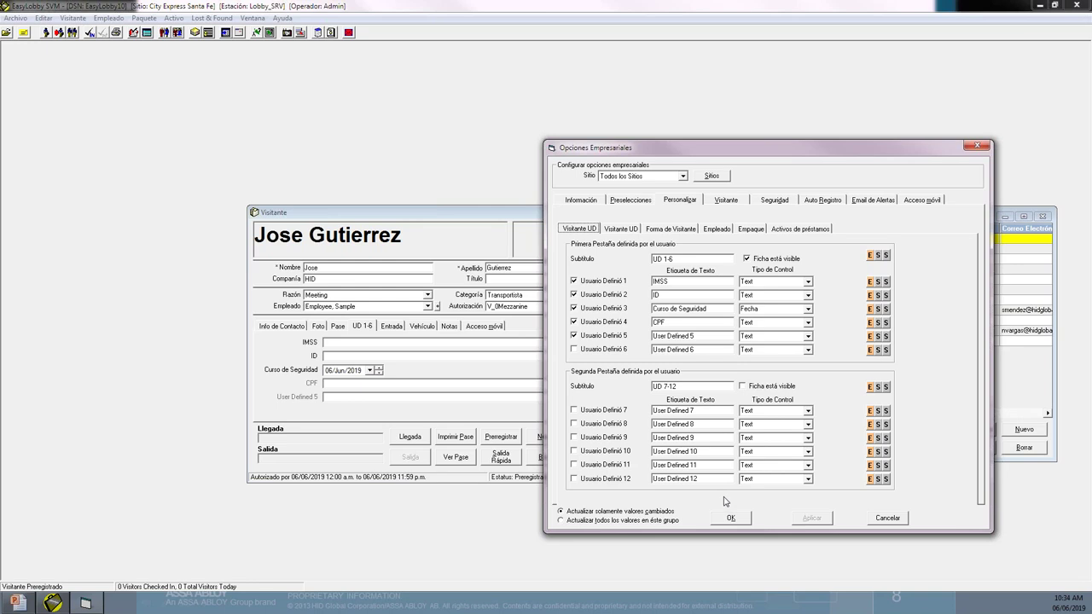
{"action": "left_click", "coordinate": [895, 522]}
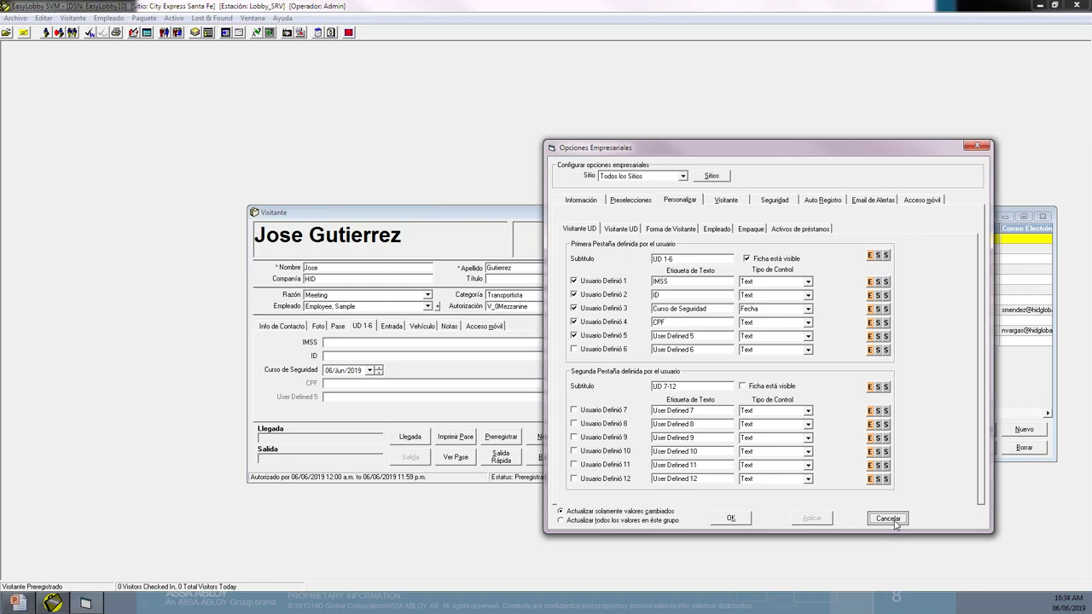
{"action": "left_click", "coordinate": [895, 521]}
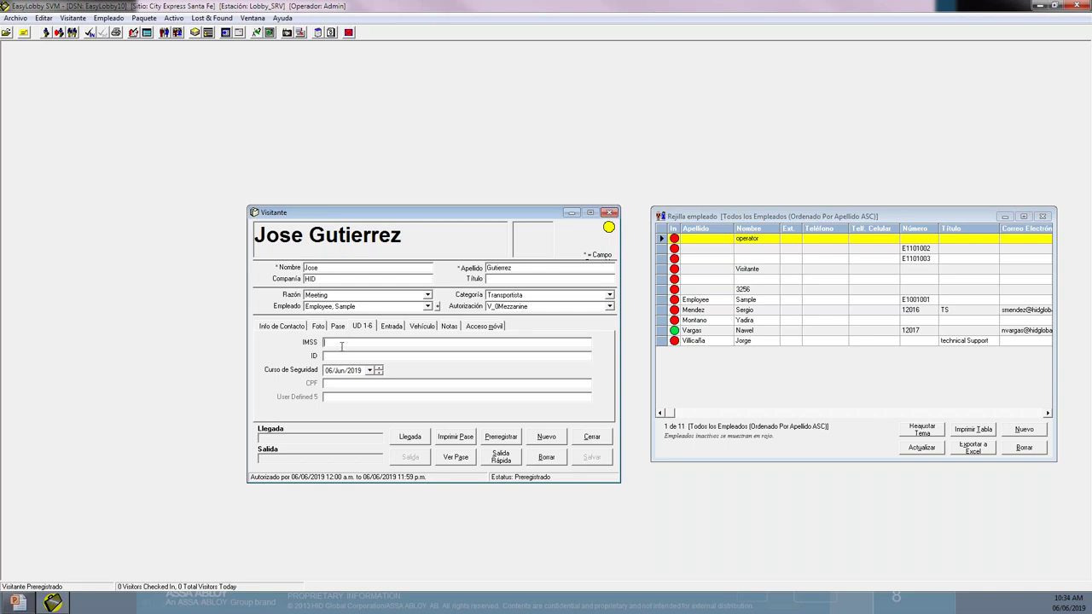
Browse the visitor record's Pase, UD and entry tabs, end on the empty Vehículo tab, and open Editar.
{"action": "left_click", "coordinate": [339, 328]}
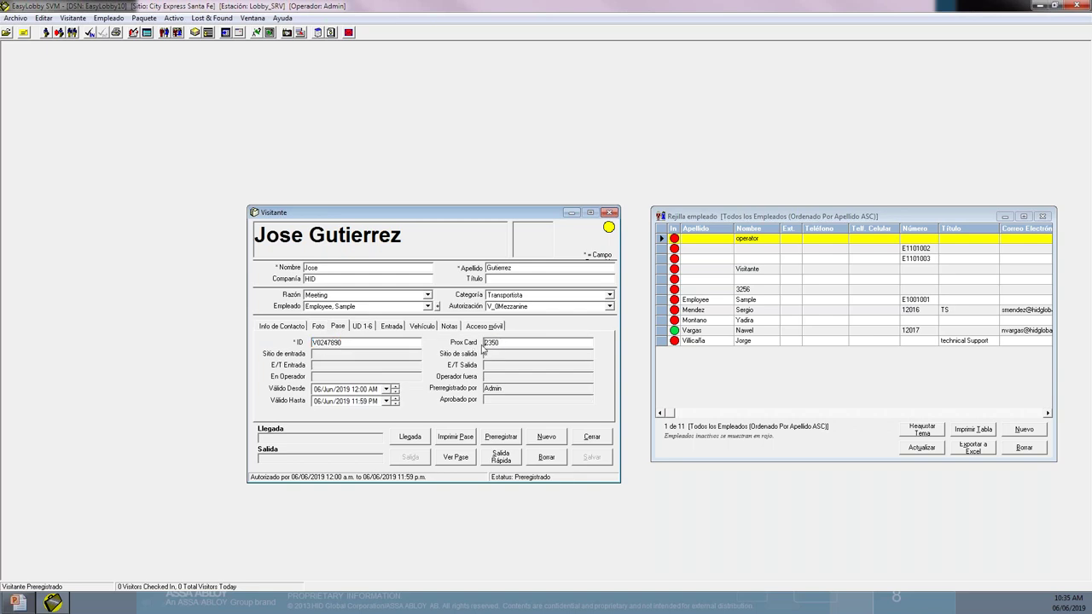
{"action": "left_click", "coordinate": [363, 328]}
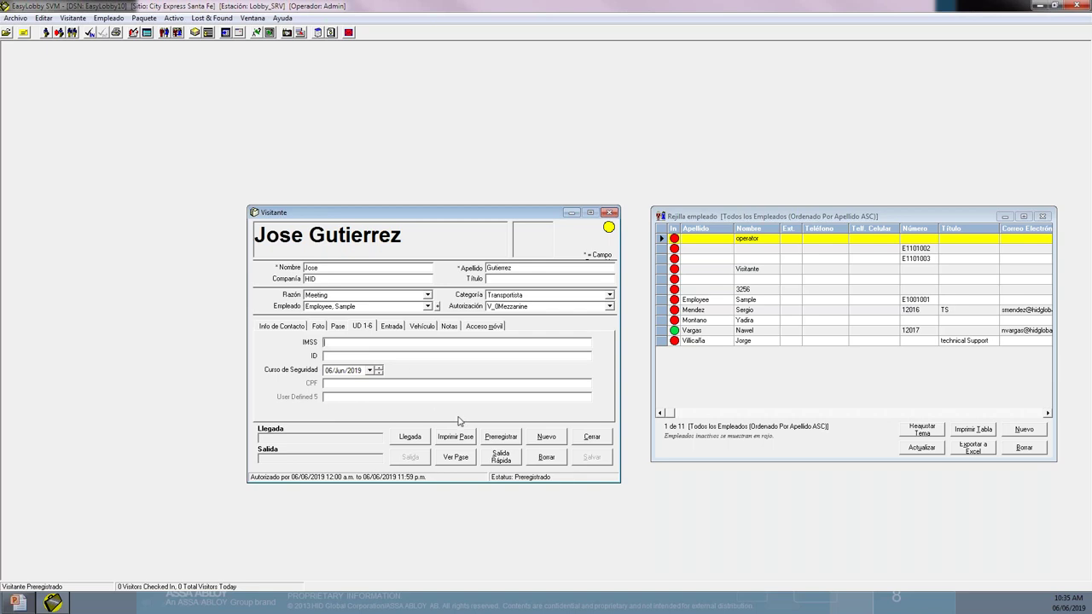
{"action": "left_click", "coordinate": [389, 327]}
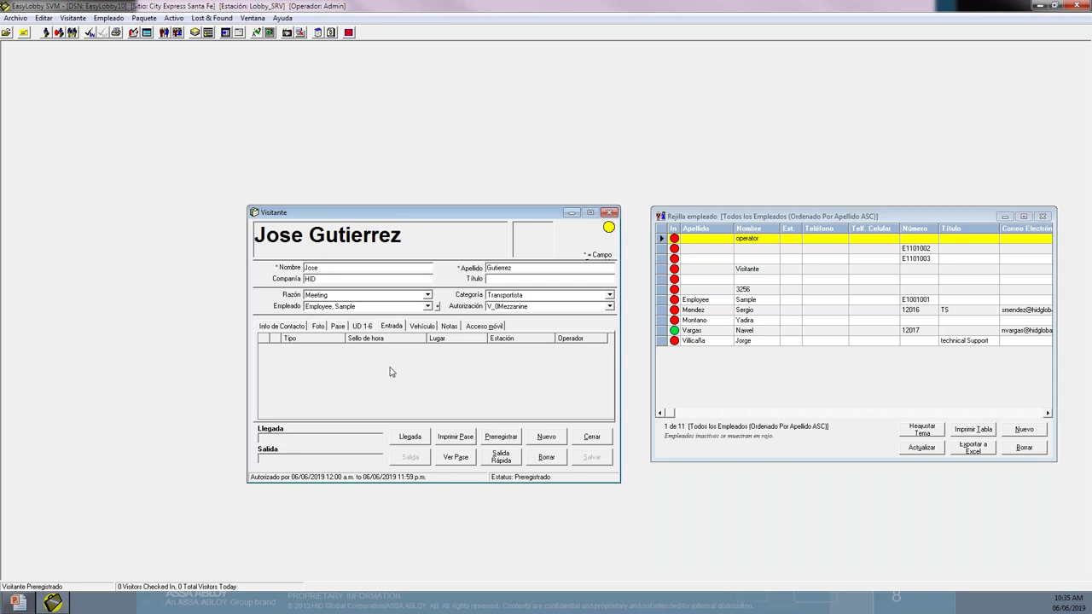
{"action": "left_click", "coordinate": [424, 327]}
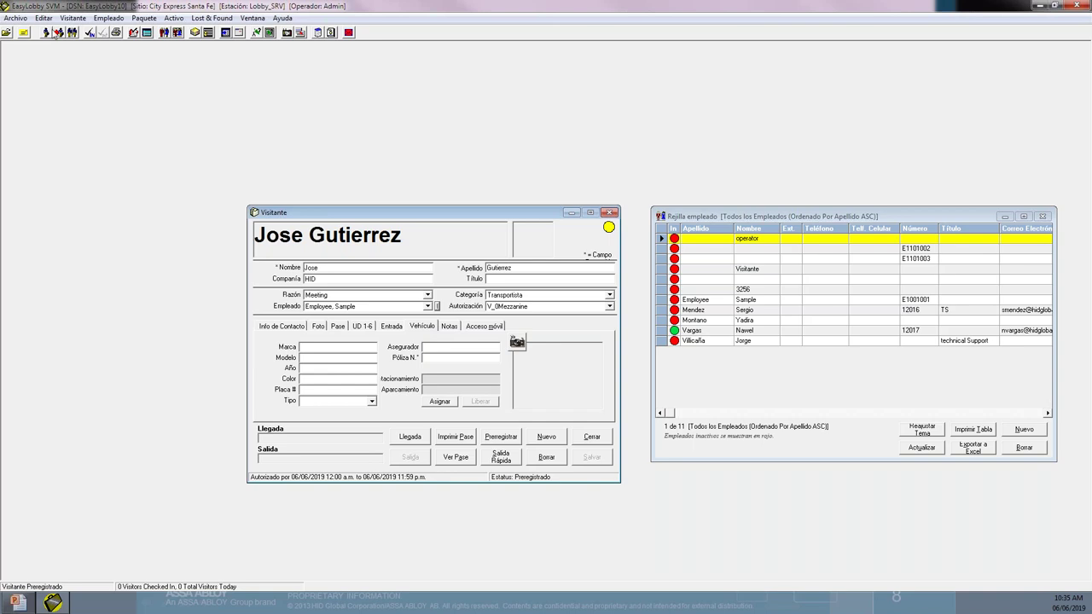
{"action": "left_click", "coordinate": [45, 18]}
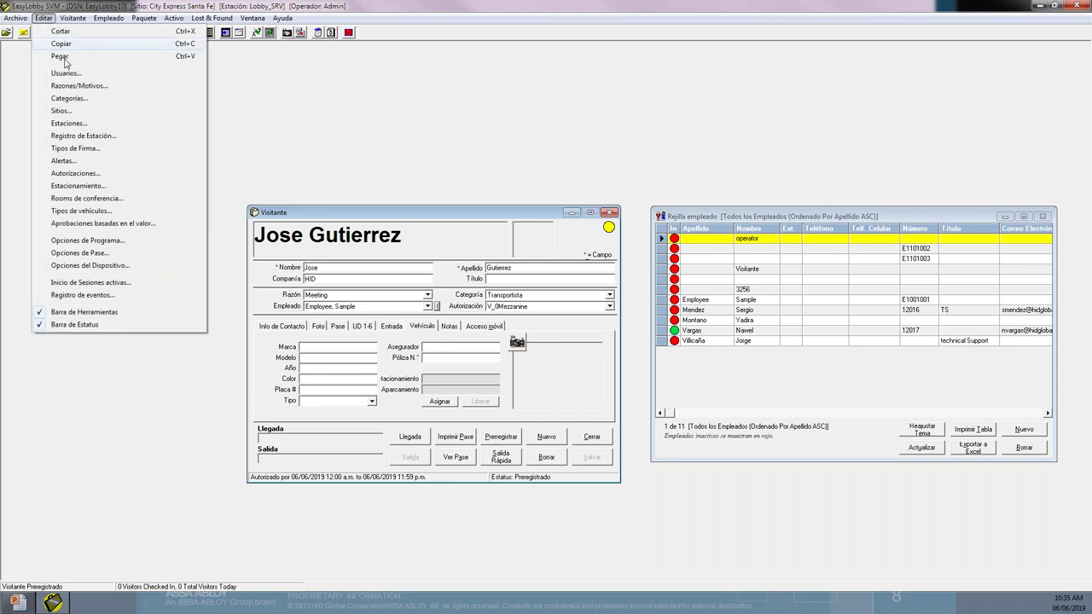
In parking setup, add a new lot named S2 - 01 under the DHL [12] site.
{"action": "left_click", "coordinate": [101, 186]}
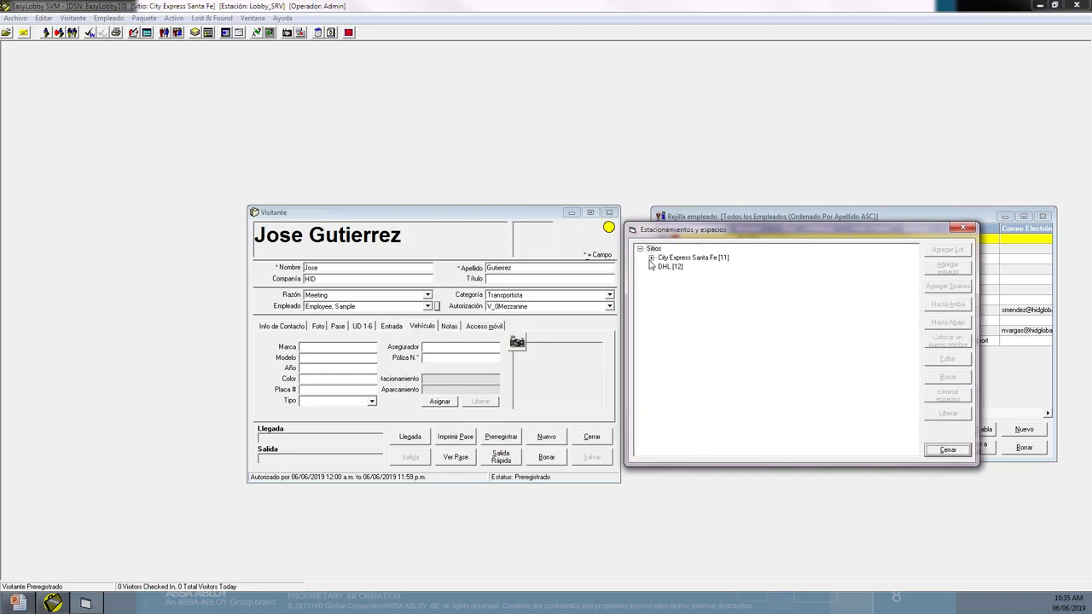
{"action": "left_click", "coordinate": [652, 258]}
{"action": "left_click", "coordinate": [663, 267]}
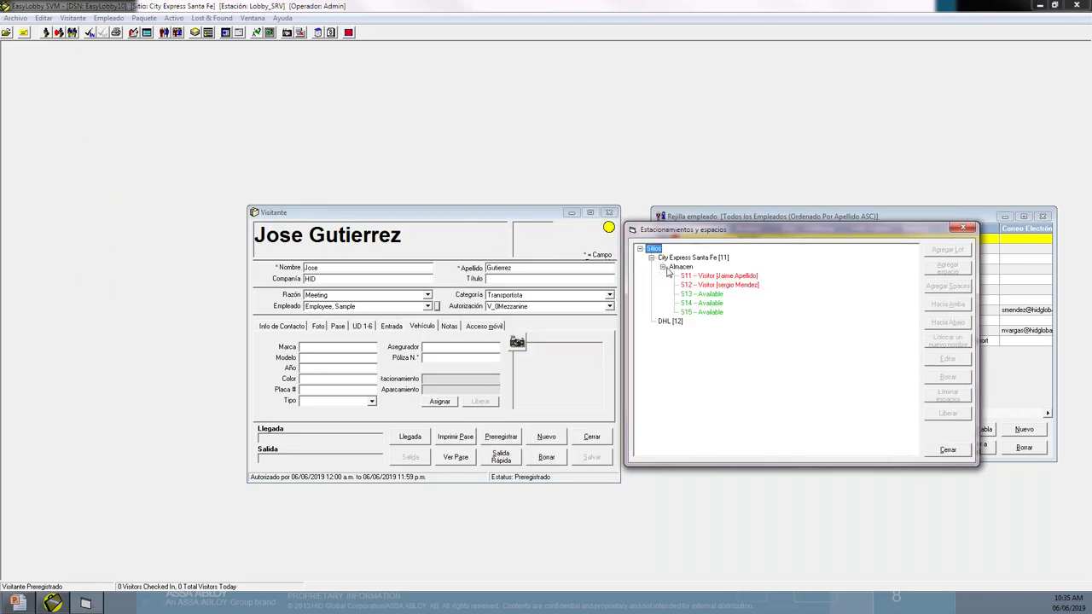
{"action": "left_click", "coordinate": [671, 323]}
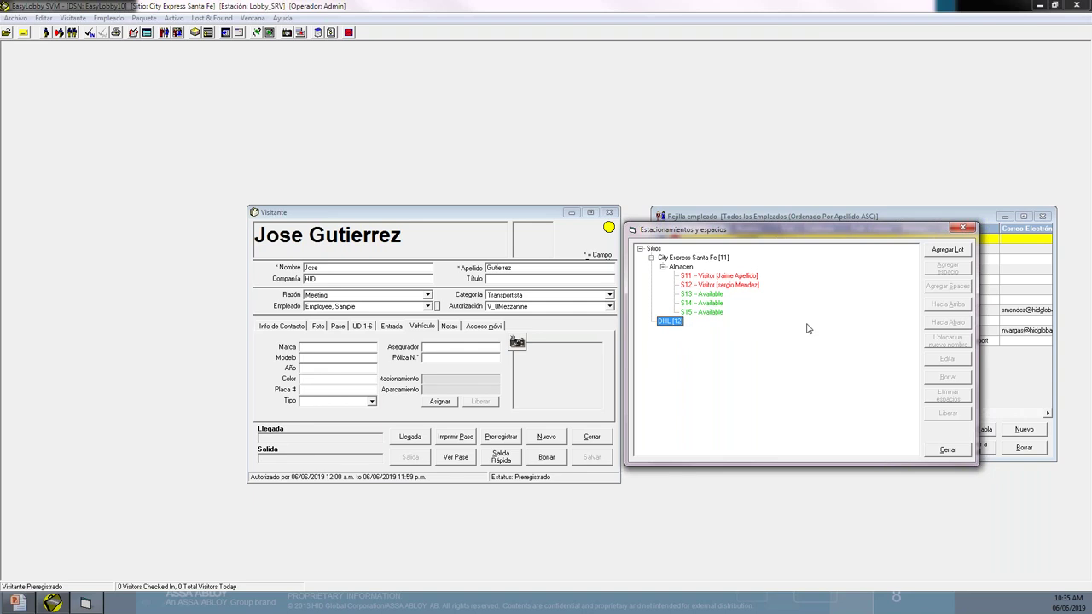
{"action": "left_click", "coordinate": [946, 250]}
{"action": "left_click", "coordinate": [695, 330]}
{"action": "left_click_drag", "start_coordinate": [696, 330], "coordinate": [663, 331]}
{"action": "type", "text": "S2"}
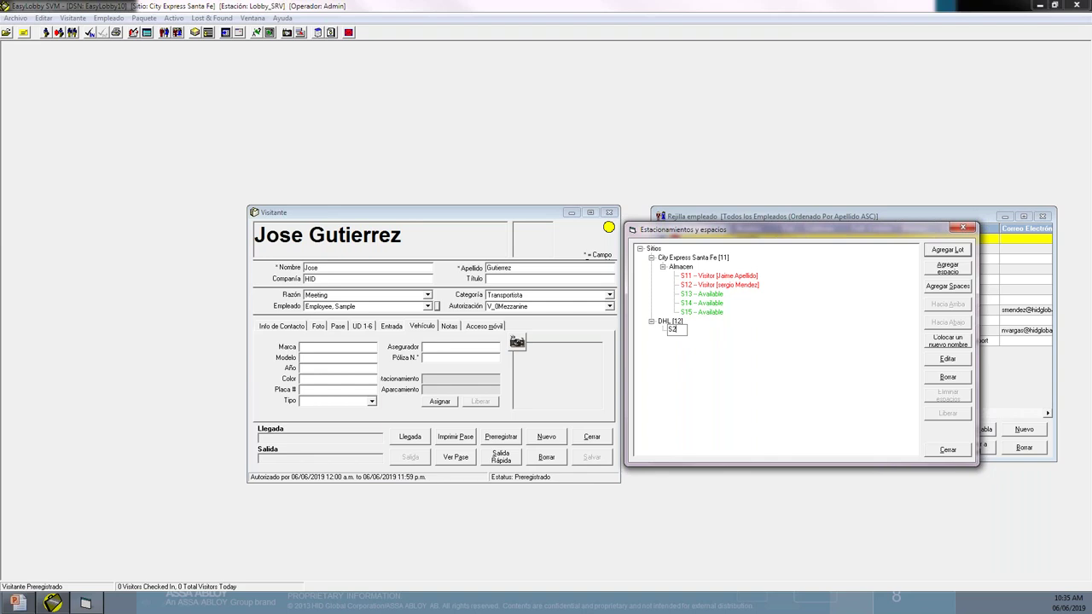
{"action": "type", "text": " - 01"}
{"action": "left_click", "coordinate": [700, 351]}
Close the parking setup and bring up the visitor's parking space selection.
{"action": "left_click", "coordinate": [448, 388]}
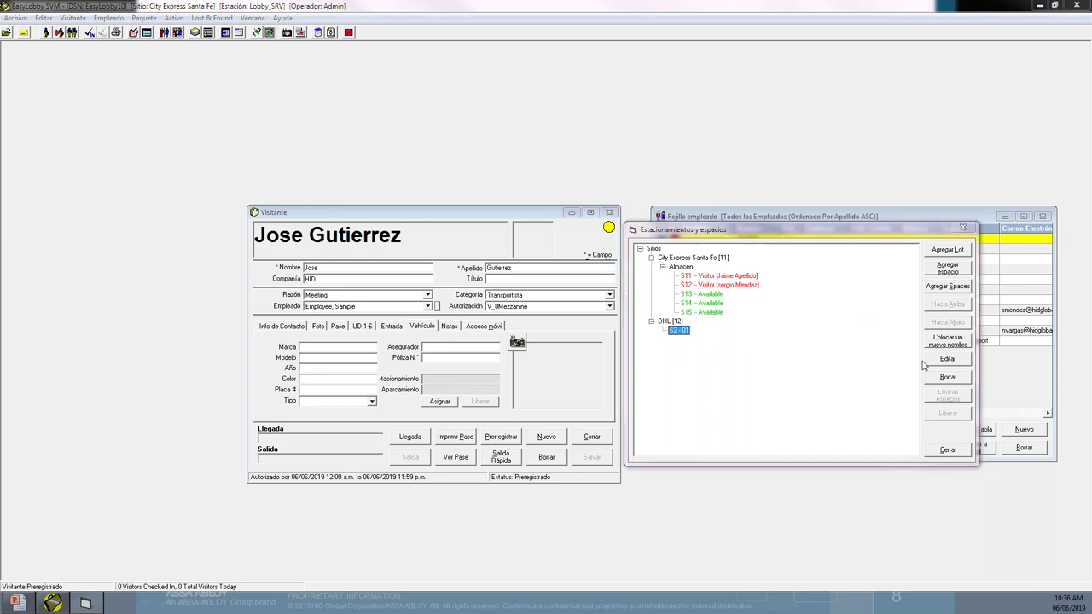
{"action": "left_click", "coordinate": [947, 449]}
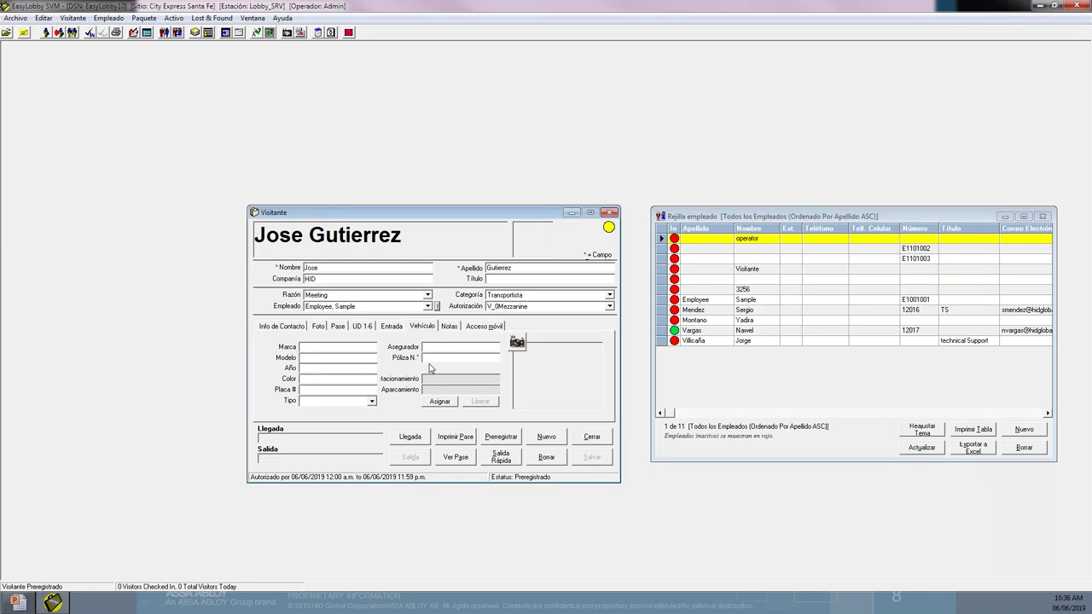
{"action": "left_click", "coordinate": [439, 401]}
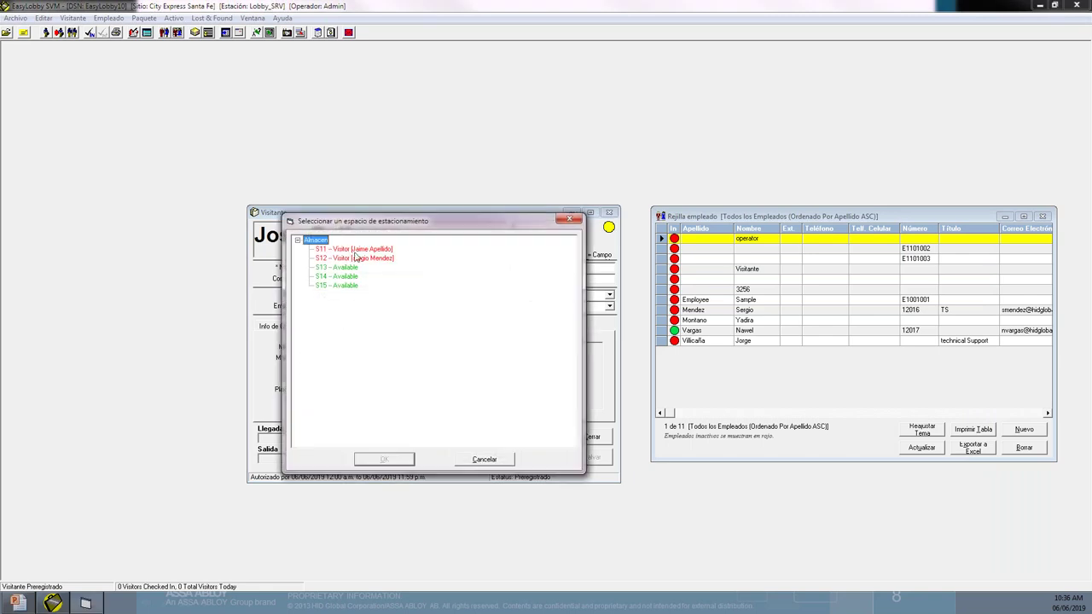
Assign the visitor the free space S13 in the Almacen lot instead of occupied S11–S12.
{"action": "left_click", "coordinate": [371, 249]}
{"action": "left_click", "coordinate": [374, 259]}
{"action": "left_click", "coordinate": [352, 268]}
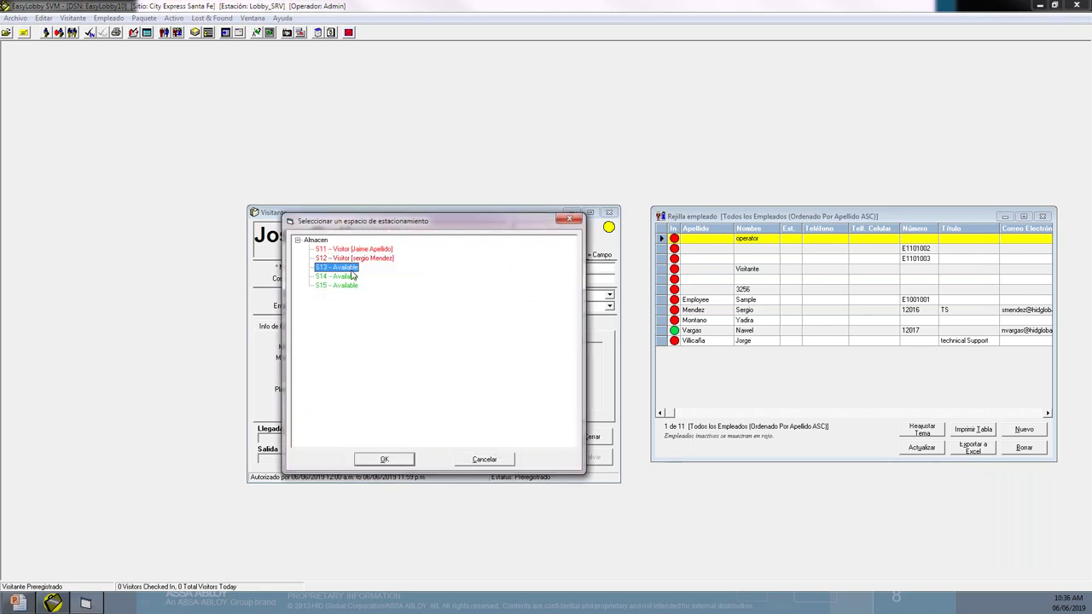
{"action": "left_click", "coordinate": [397, 461]}
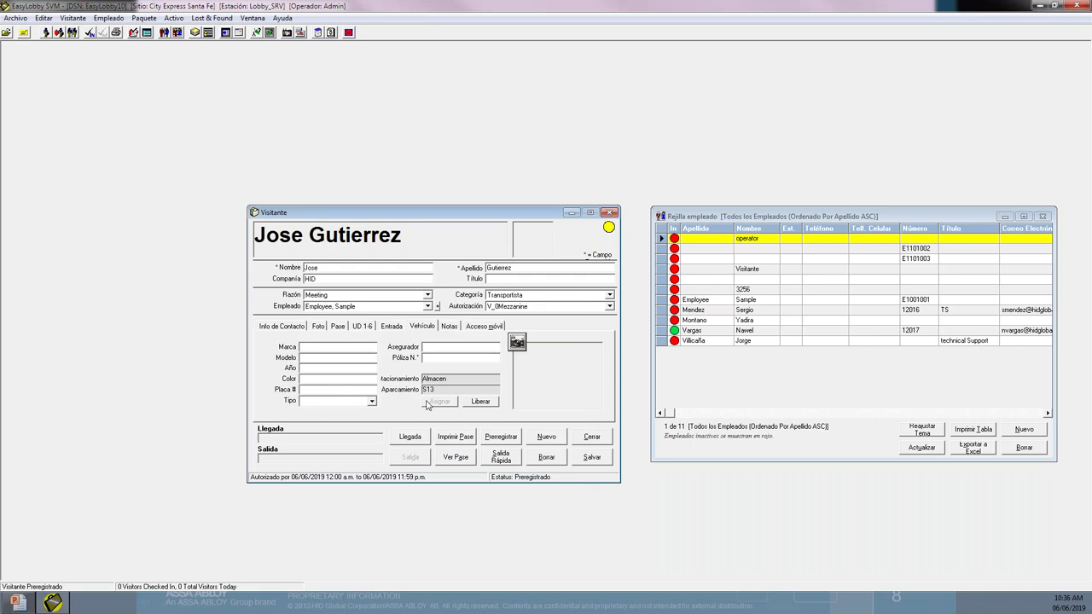
{"action": "left_click", "coordinate": [372, 402]}
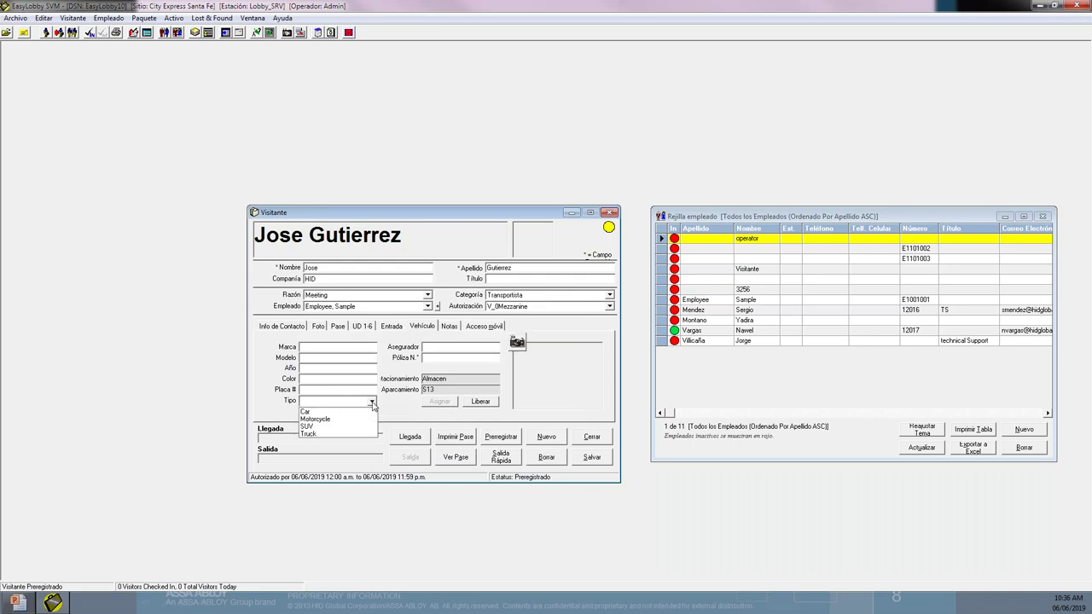
Set the vehicle Tipo to Car and move to the Placa # field.
{"action": "left_click", "coordinate": [326, 412]}
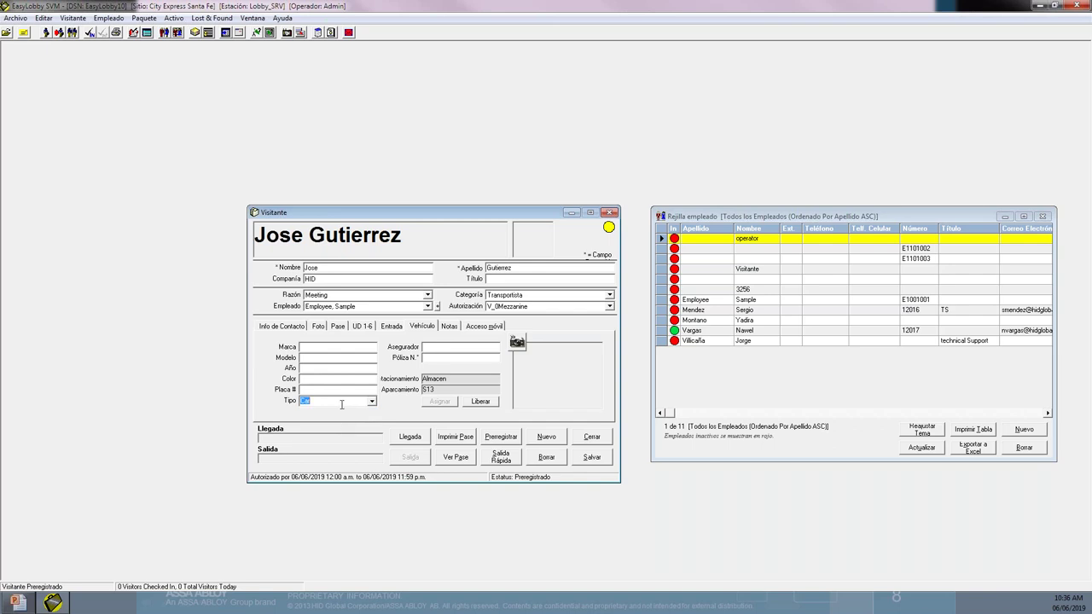
{"action": "left_click", "coordinate": [343, 391]}
{"action": "left_click", "coordinate": [517, 341]}
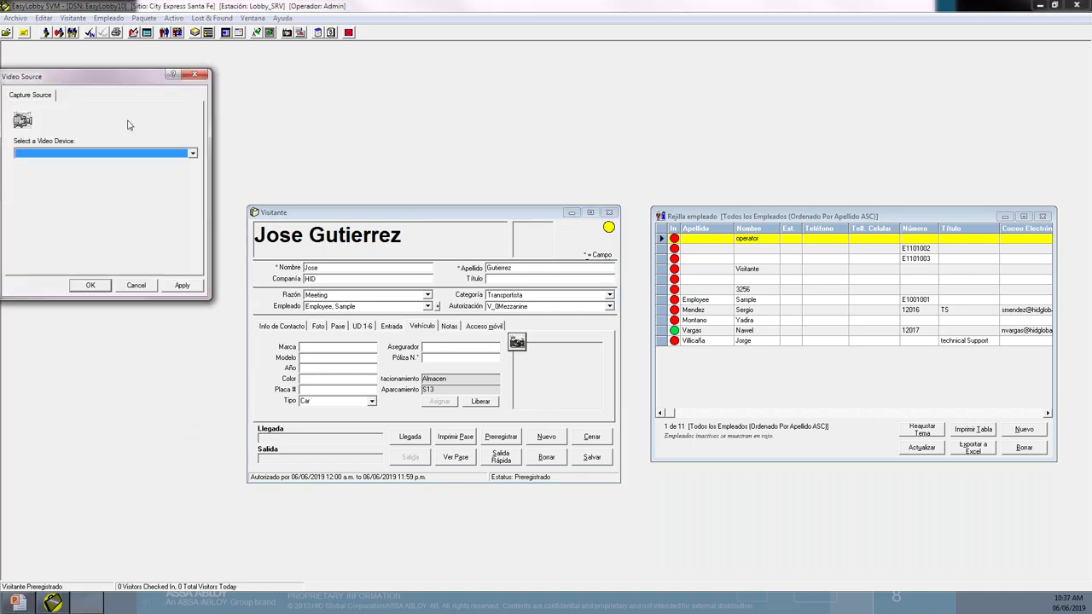
{"action": "left_click", "coordinate": [152, 285]}
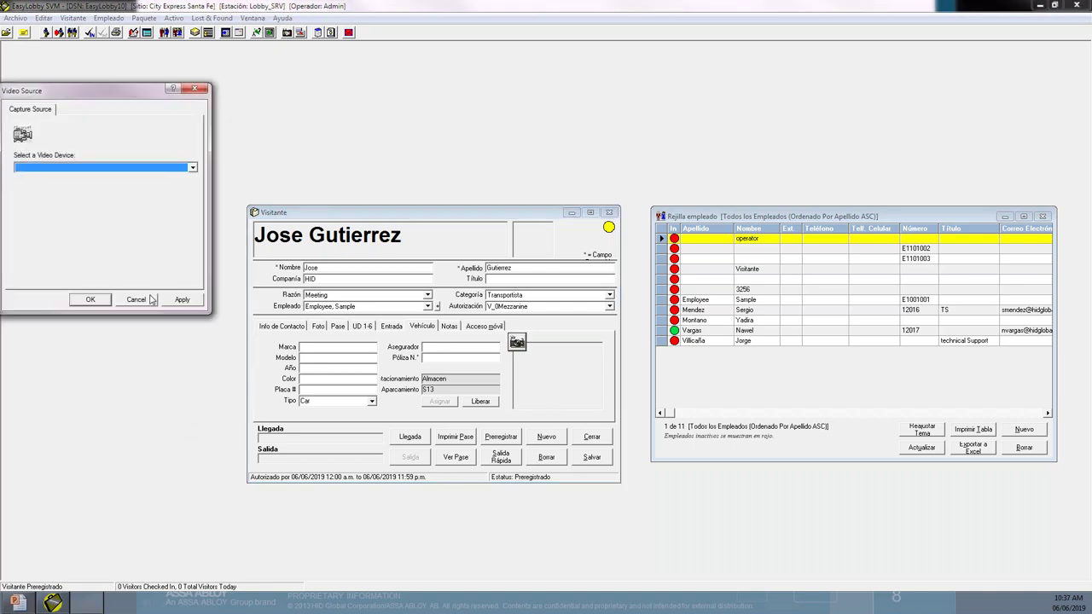
{"action": "left_click", "coordinate": [141, 323]}
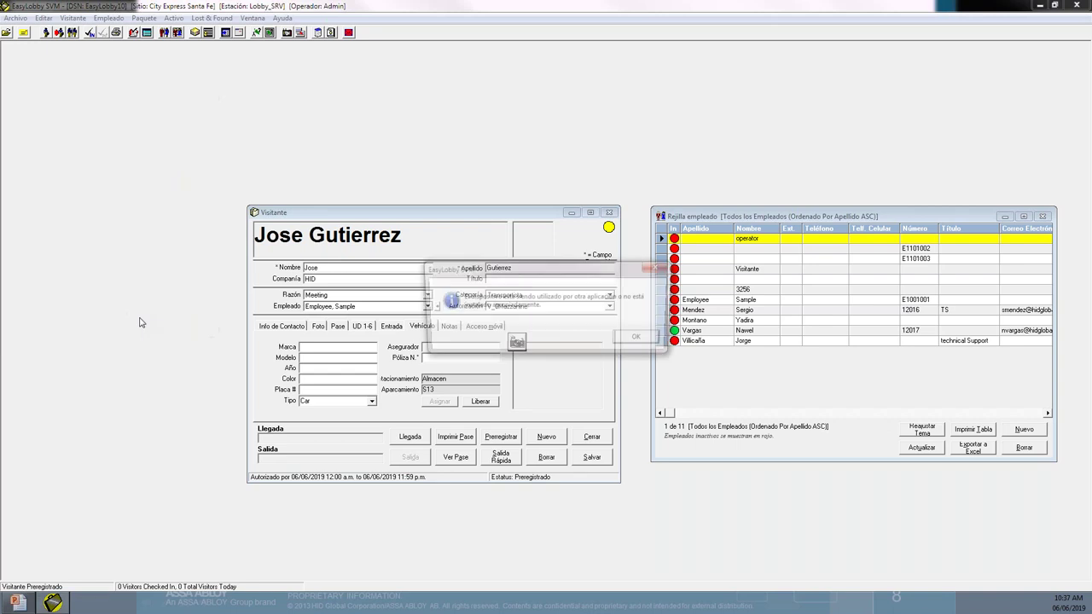
{"action": "left_click", "coordinate": [638, 339]}
{"action": "left_click", "coordinate": [504, 433]}
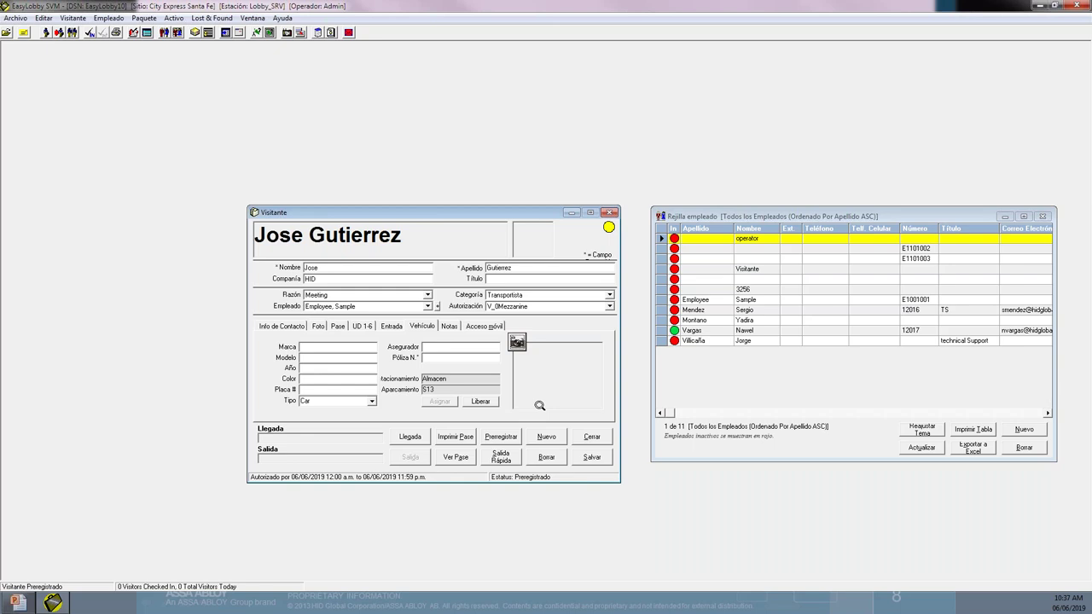
{"action": "left_click", "coordinate": [448, 326]}
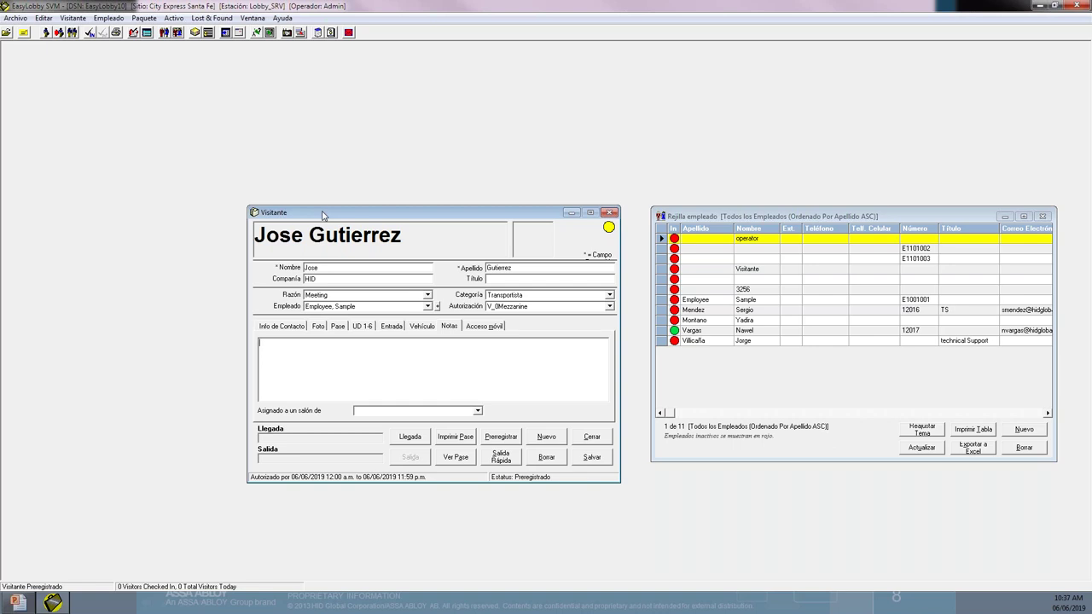
{"action": "left_click", "coordinate": [485, 326]}
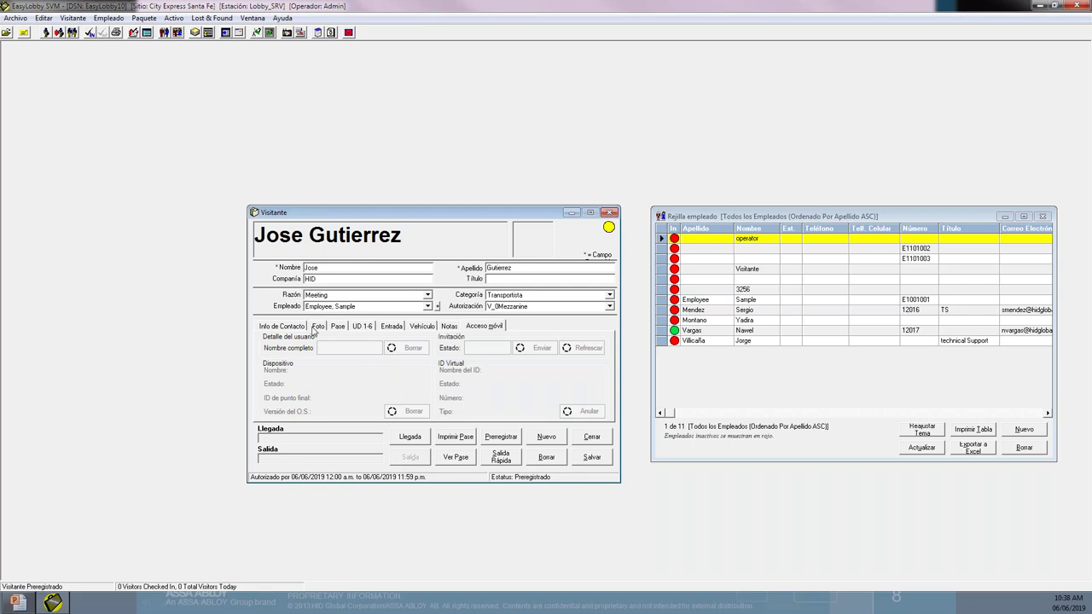
{"action": "left_click", "coordinate": [338, 326]}
{"action": "left_click", "coordinate": [486, 342]}
{"action": "double_click", "coordinate": [486, 342]}
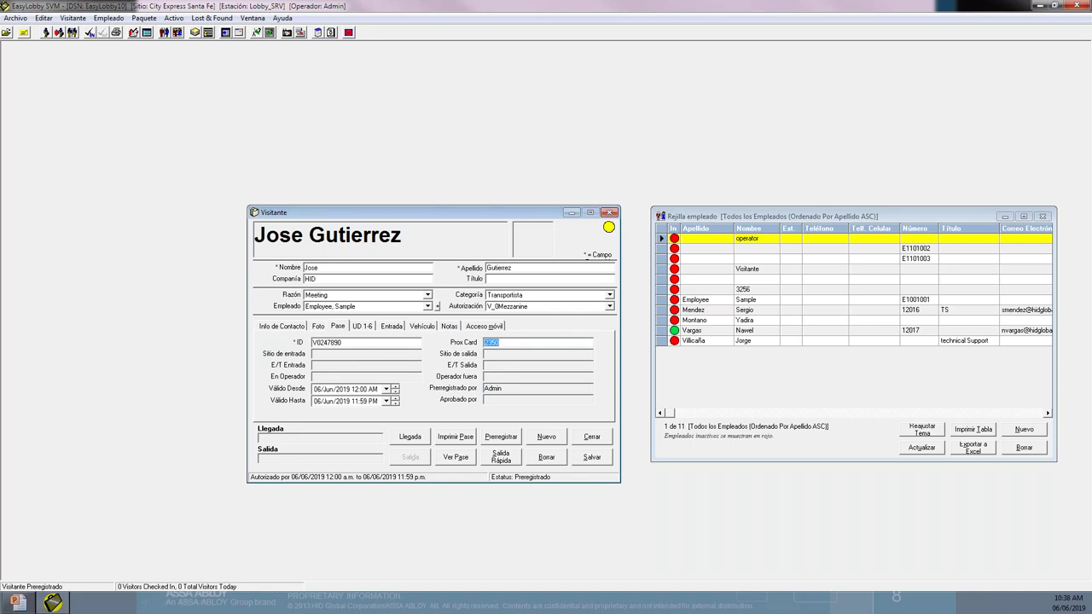
{"action": "left_click", "coordinate": [495, 328]}
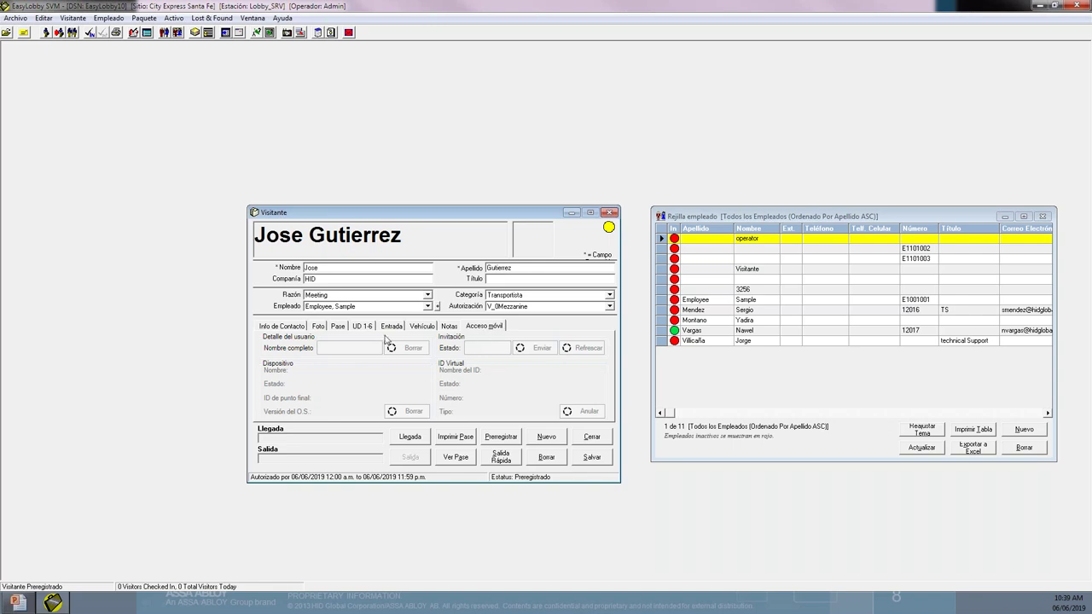
{"action": "left_click", "coordinate": [339, 327]}
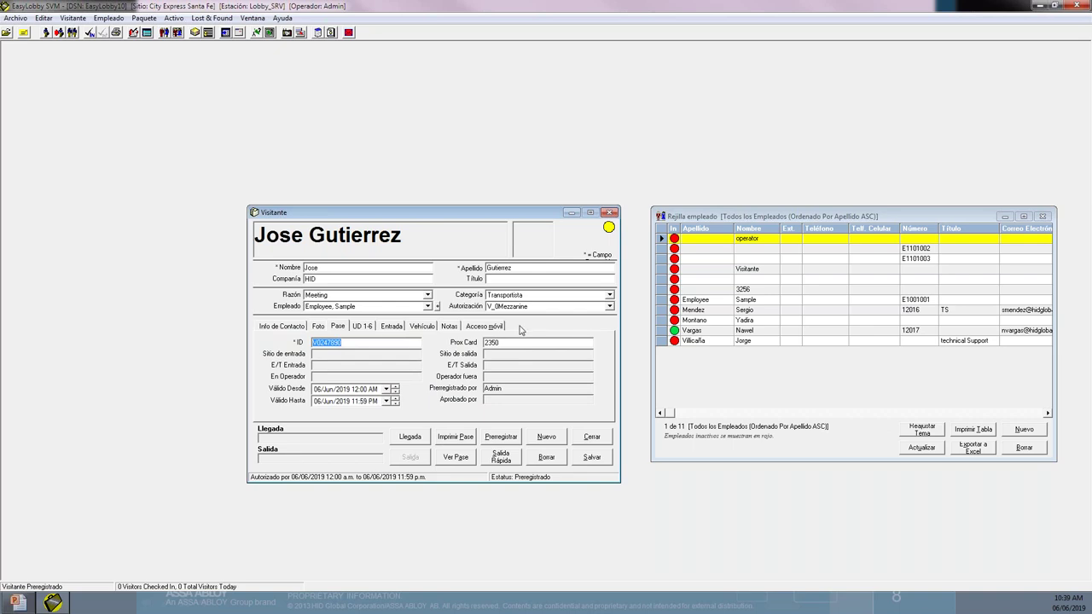
{"action": "left_click", "coordinate": [412, 437]}
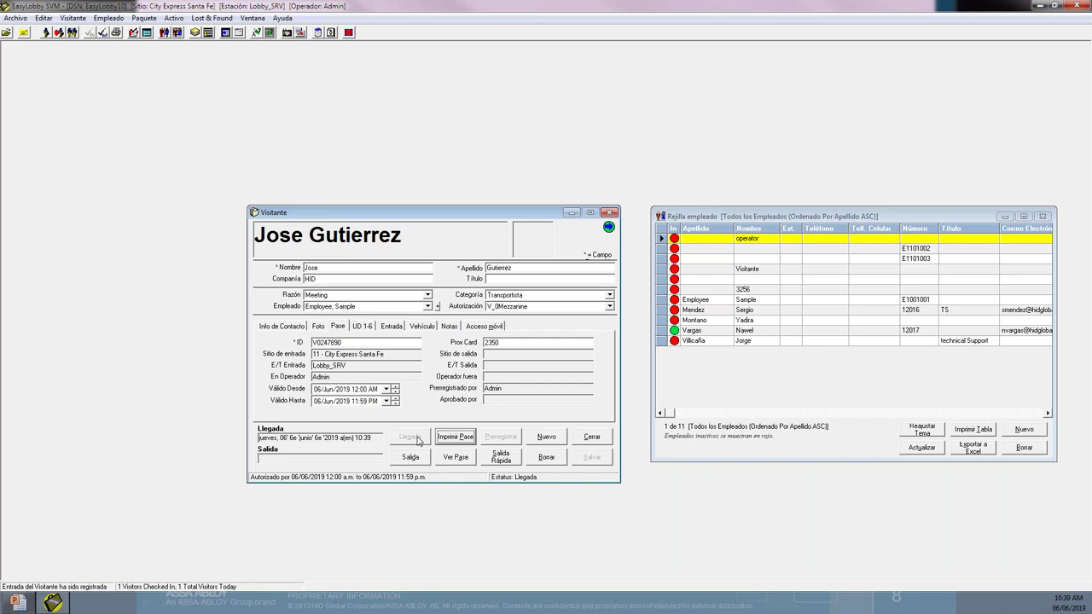
{"action": "left_click_drag", "start_coordinate": [431, 213], "coordinate": [231, 197]}
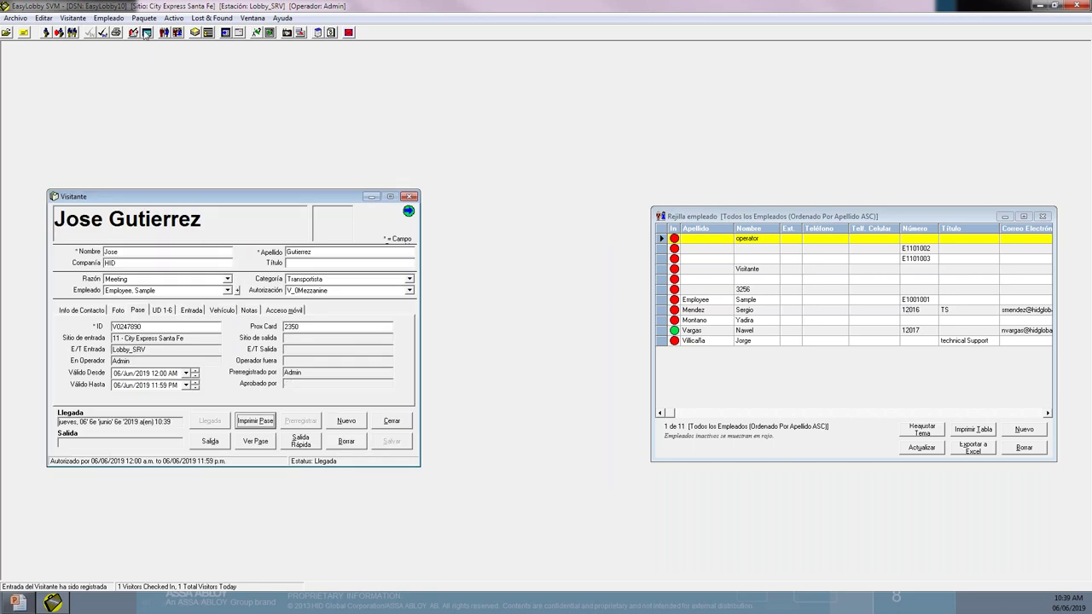
{"action": "left_click", "coordinate": [146, 33]}
{"action": "left_click_drag", "start_coordinate": [328, 99], "coordinate": [710, 233]}
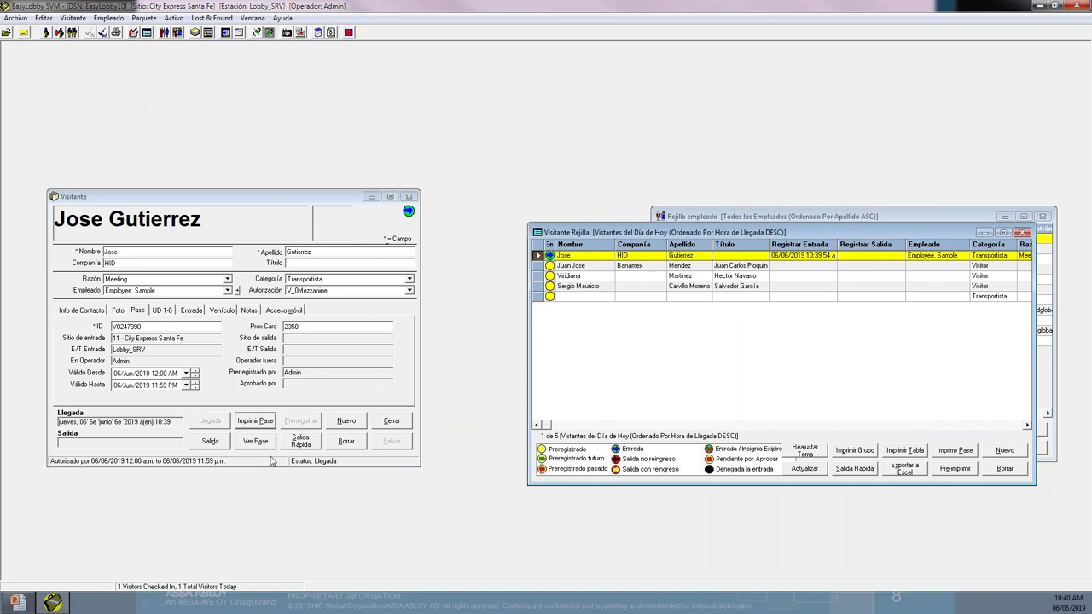
{"action": "left_click", "coordinate": [324, 404]}
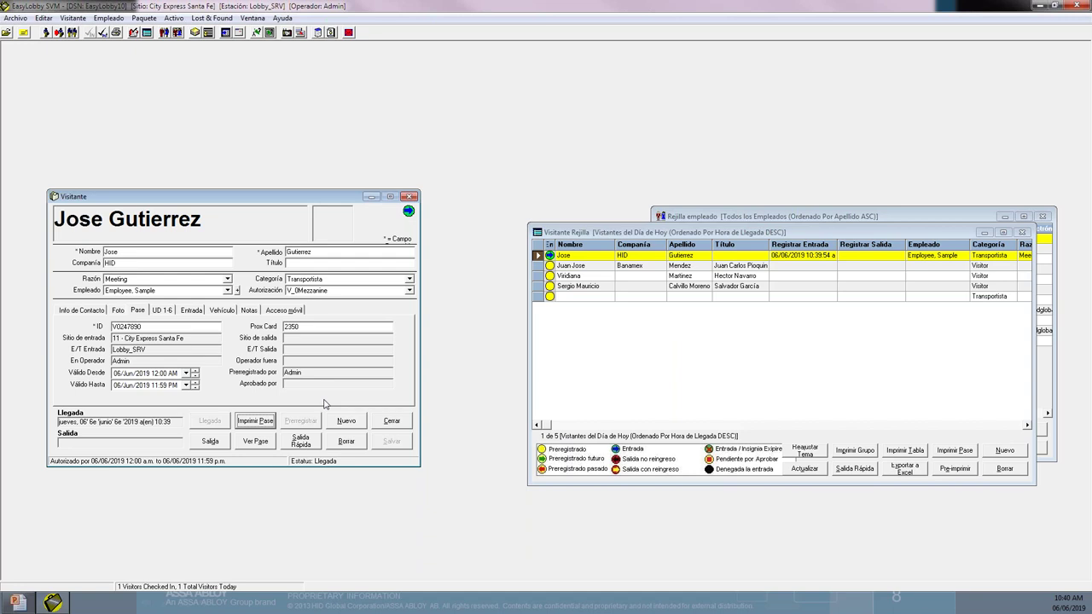
Search returning visitors by the visitor's name and add the HID Global match to today's list.
{"action": "key", "text": "ctrl+r"}
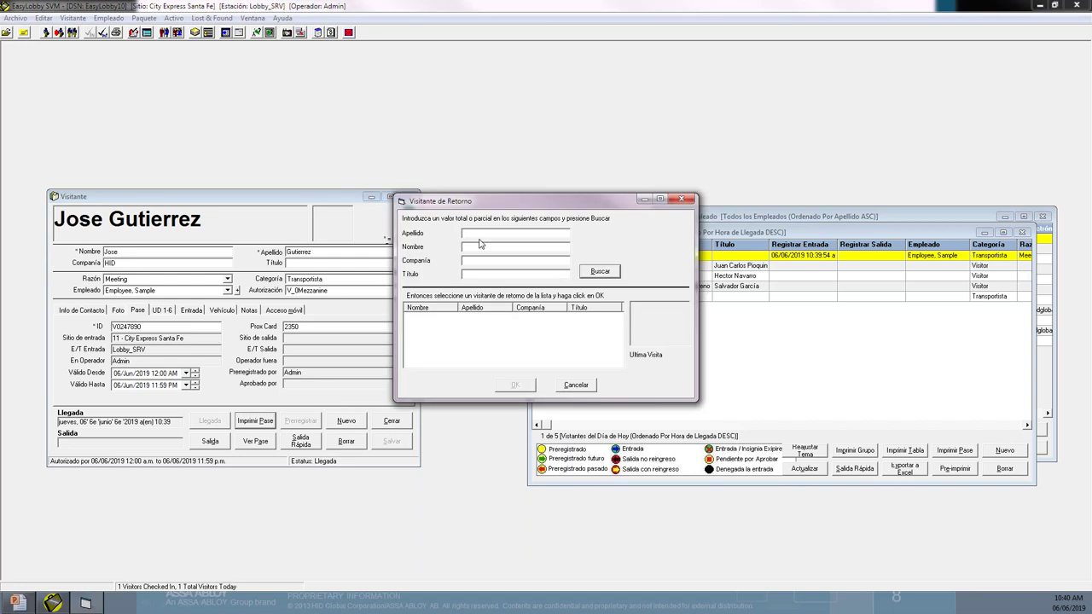
{"action": "key", "text": "Return"}
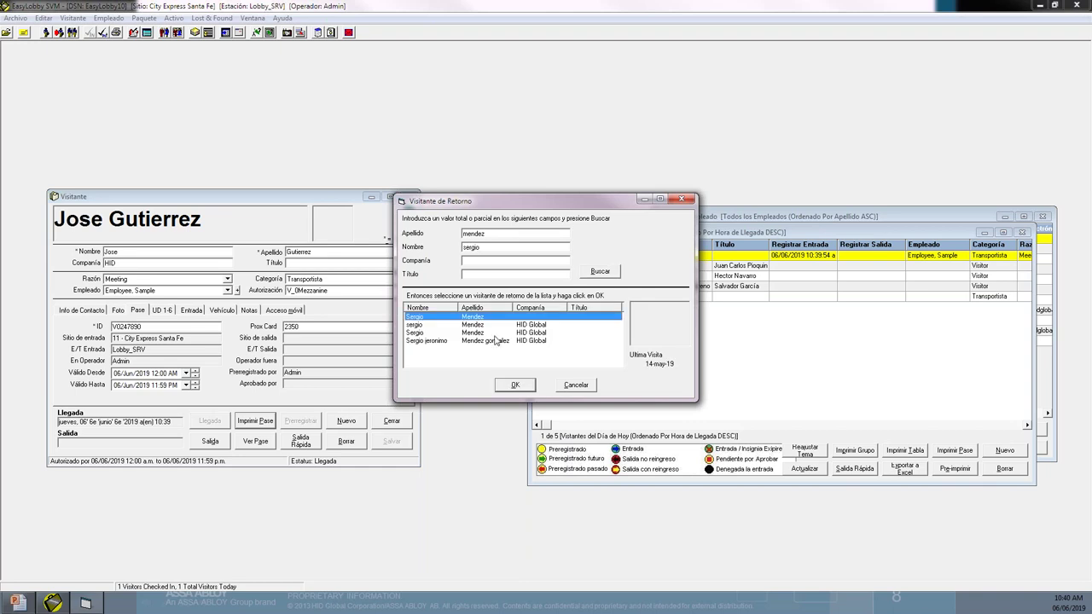
{"action": "left_click", "coordinate": [495, 341]}
{"action": "left_click", "coordinate": [505, 384]}
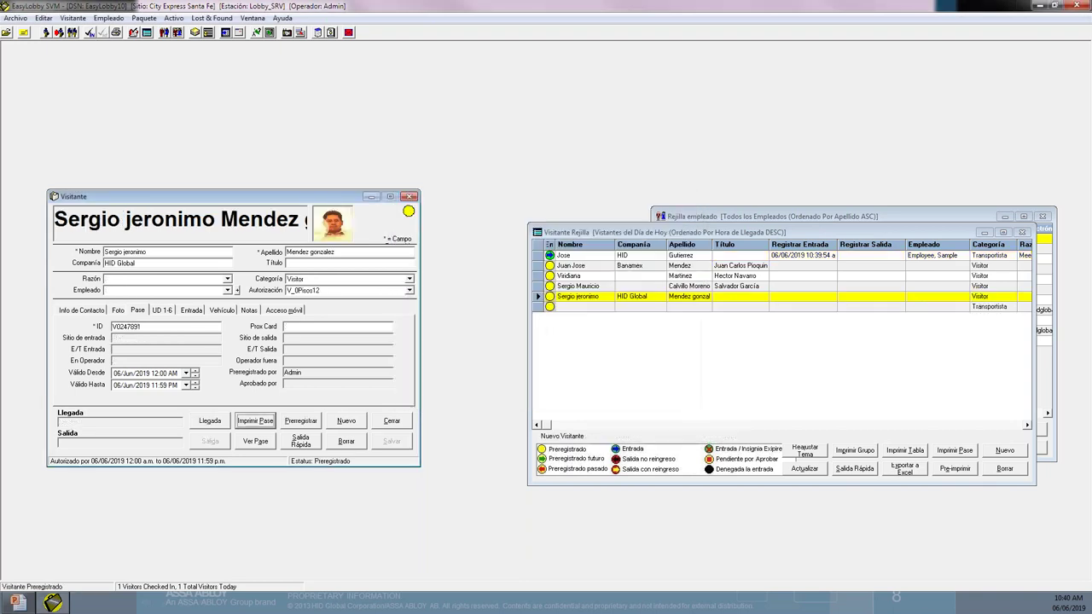
{"action": "left_click_drag", "start_coordinate": [276, 202], "coordinate": [372, 199]}
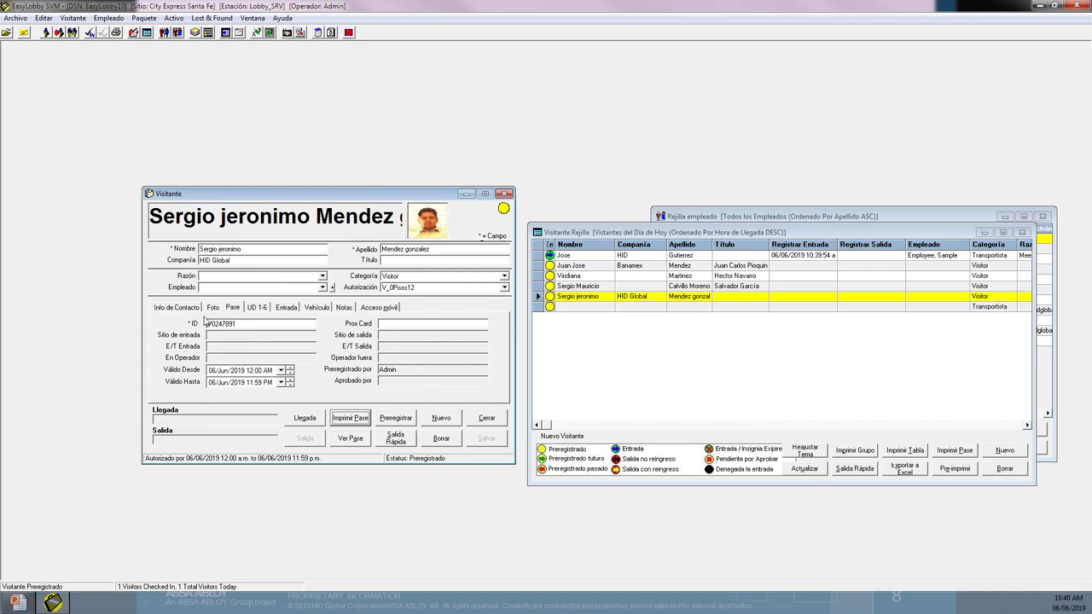
View the visitor's photo and enlarge, then close, the ID card image.
{"action": "left_click", "coordinate": [175, 309]}
{"action": "left_click", "coordinate": [212, 308]}
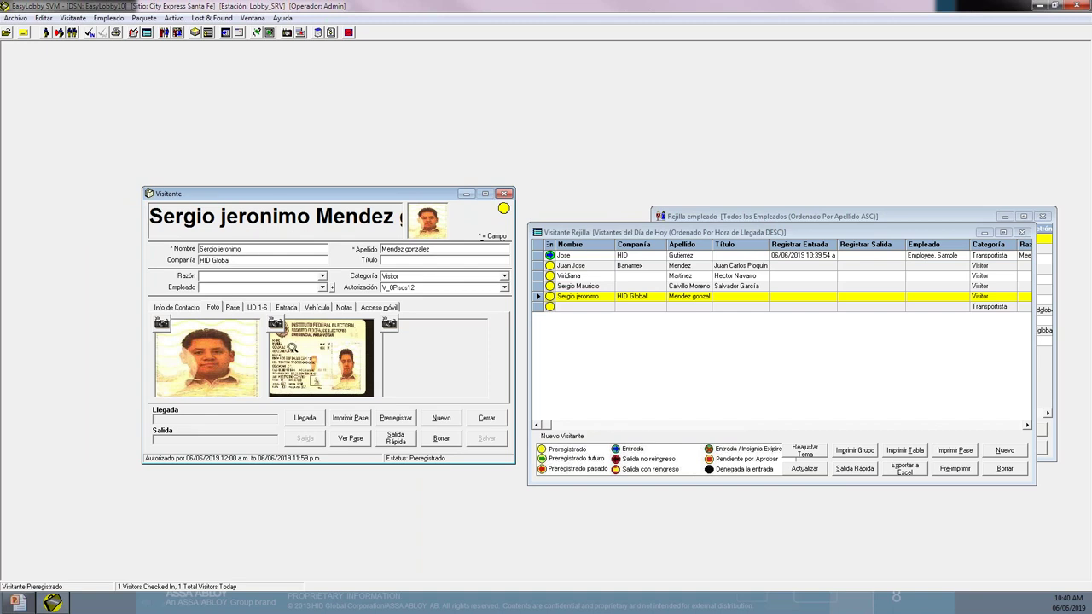
{"action": "left_click", "coordinate": [321, 358]}
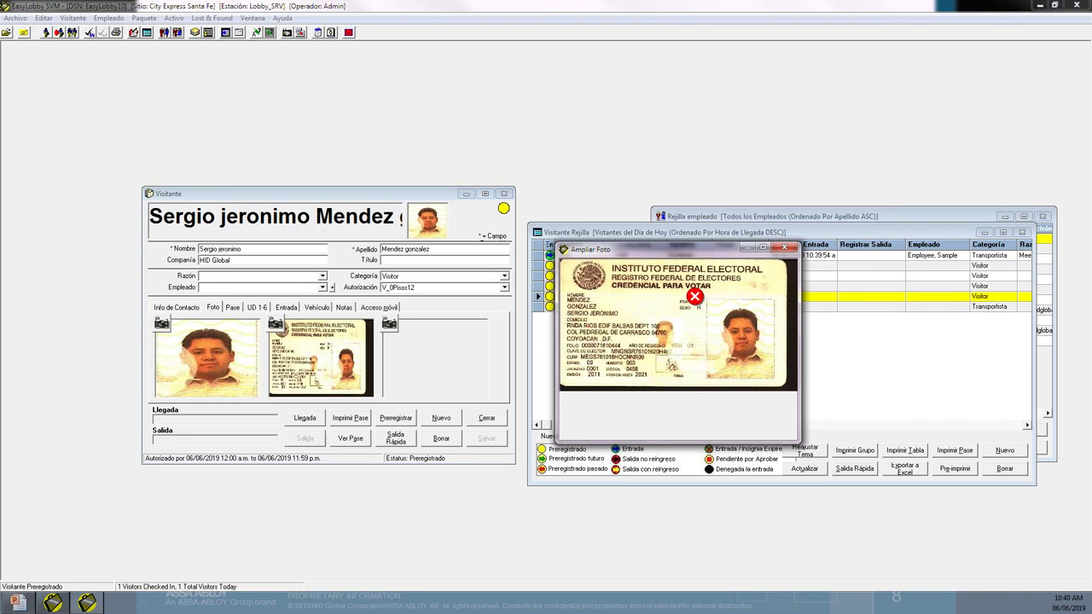
{"action": "left_click", "coordinate": [784, 248]}
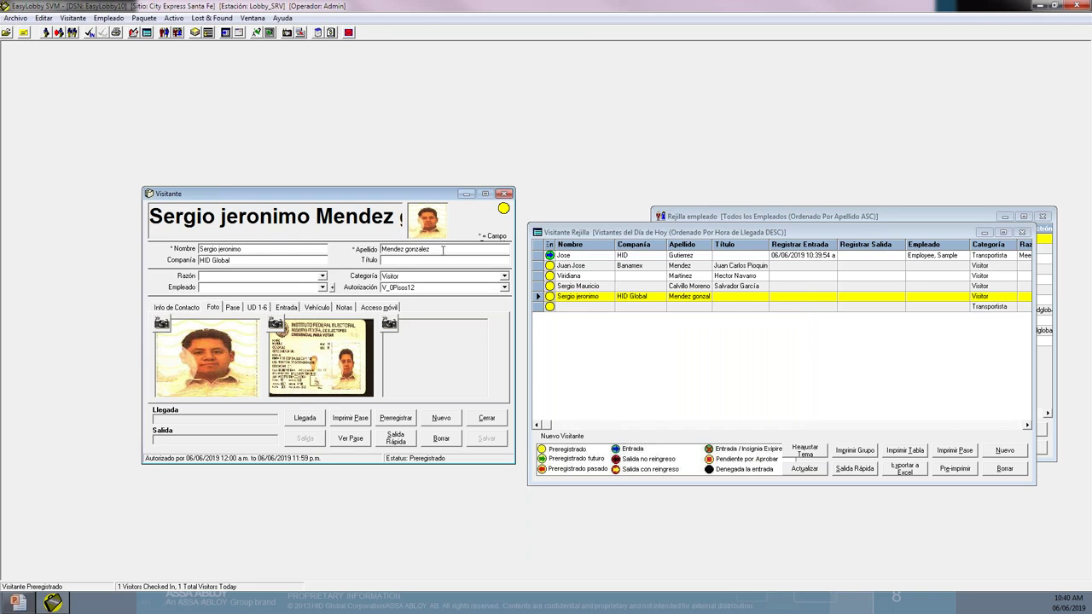
Compare the Foto and Info de Contacto tabs, ending on the visitor's contact details.
{"action": "left_click", "coordinate": [191, 309]}
{"action": "left_click", "coordinate": [212, 308]}
{"action": "left_click", "coordinate": [183, 308]}
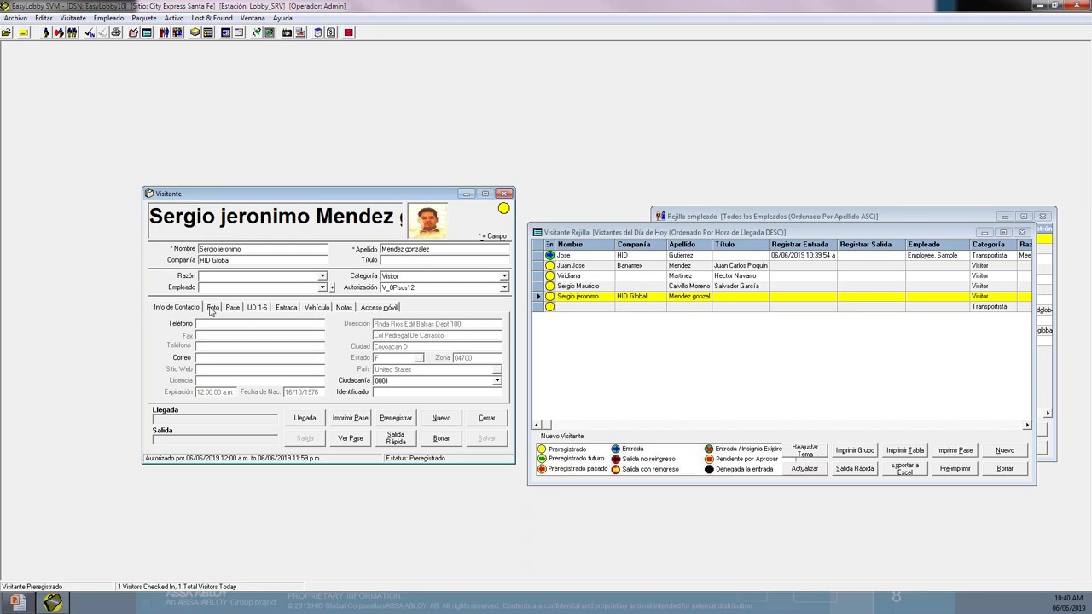
{"action": "left_click", "coordinate": [212, 308]}
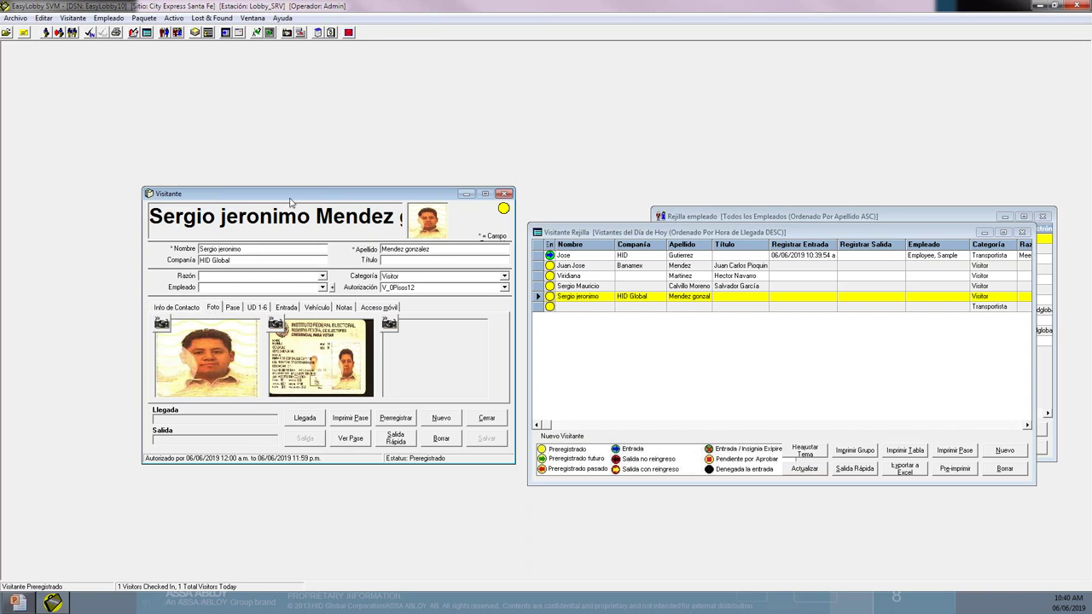
{"action": "left_click_drag", "start_coordinate": [290, 202], "coordinate": [255, 210]}
{"action": "left_click", "coordinate": [161, 316]}
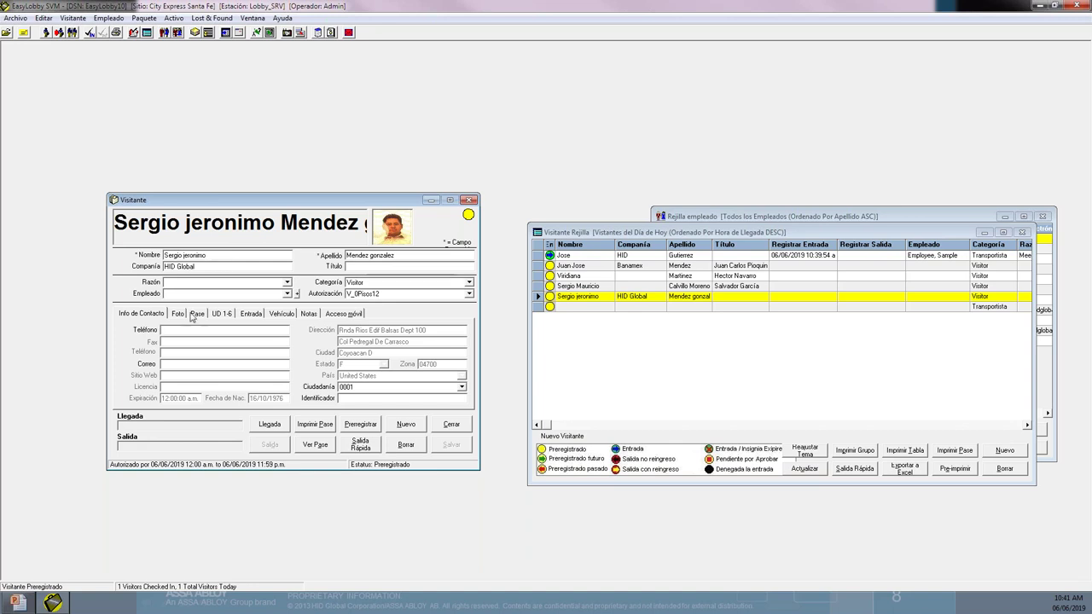
{"action": "left_click_drag", "start_coordinate": [259, 202], "coordinate": [279, 235]}
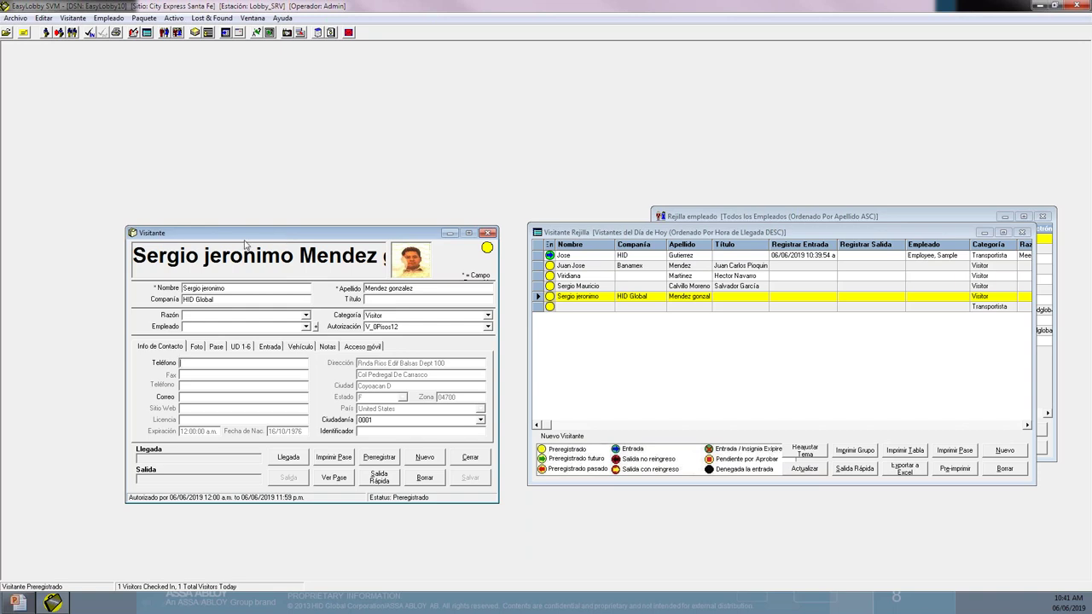
Check the returning HID Global visitor in with Llegada, then delete the record with Borrar.
{"action": "left_click", "coordinate": [301, 460]}
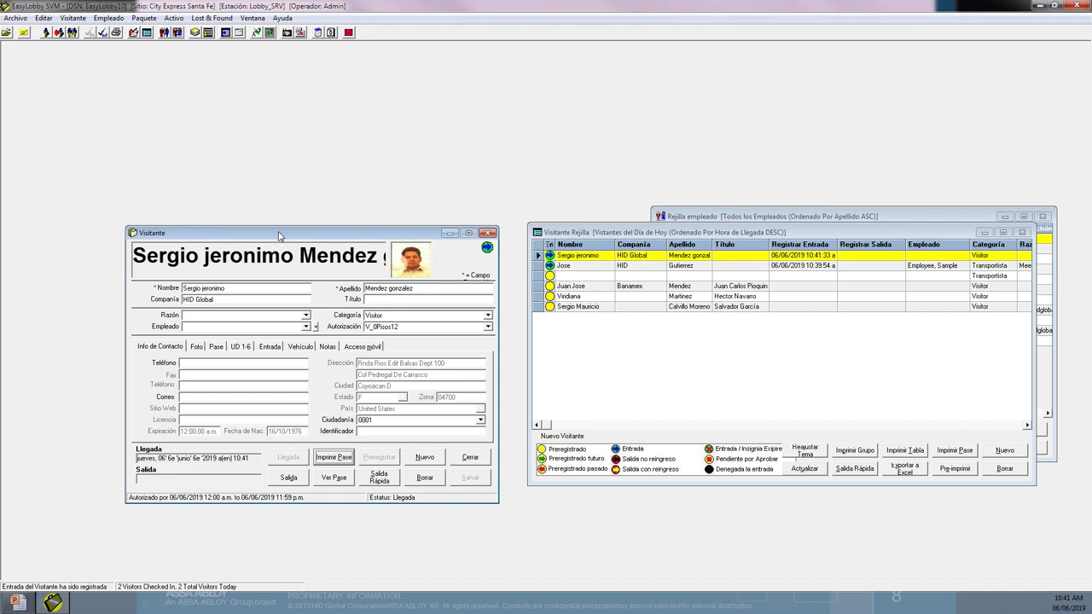
{"action": "left_click_drag", "start_coordinate": [277, 232], "coordinate": [265, 200]}
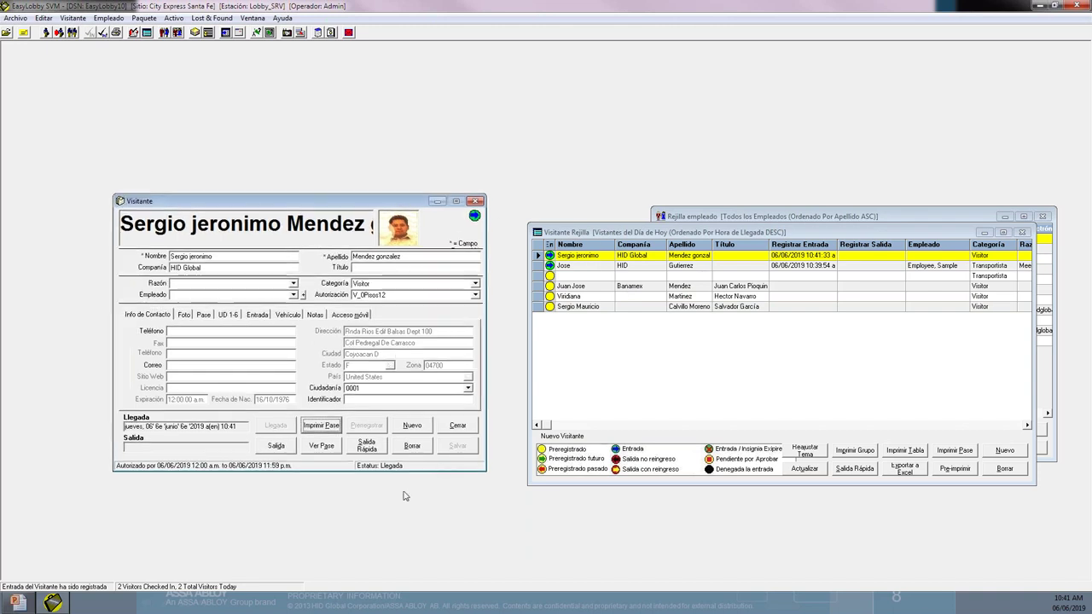
{"action": "left_click", "coordinate": [413, 447]}
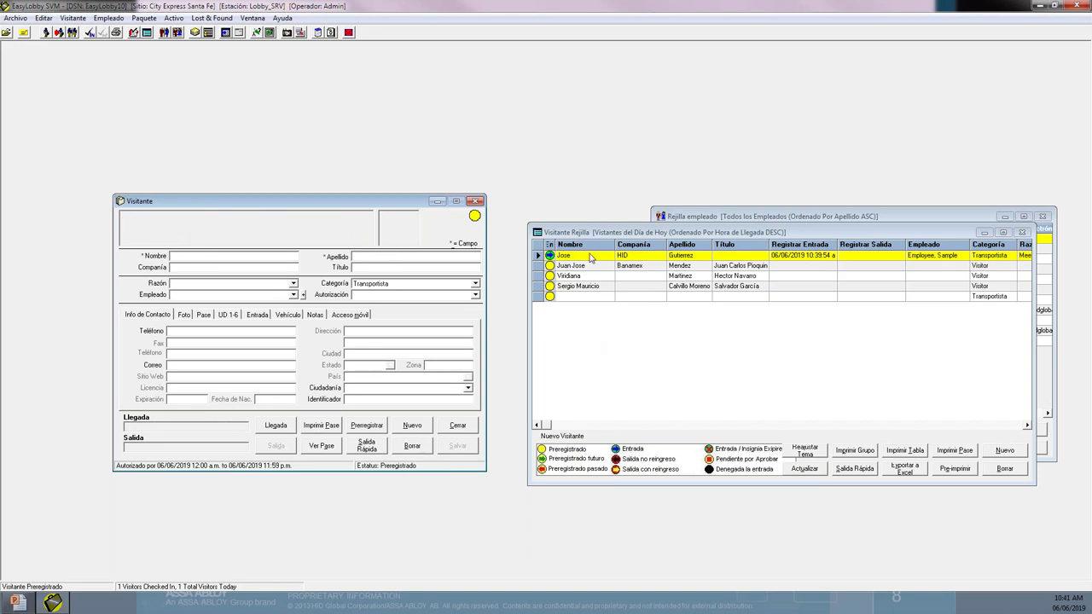
Search returning visitors by surname 'ma' and load one of the matching records.
{"action": "left_click", "coordinate": [58, 32]}
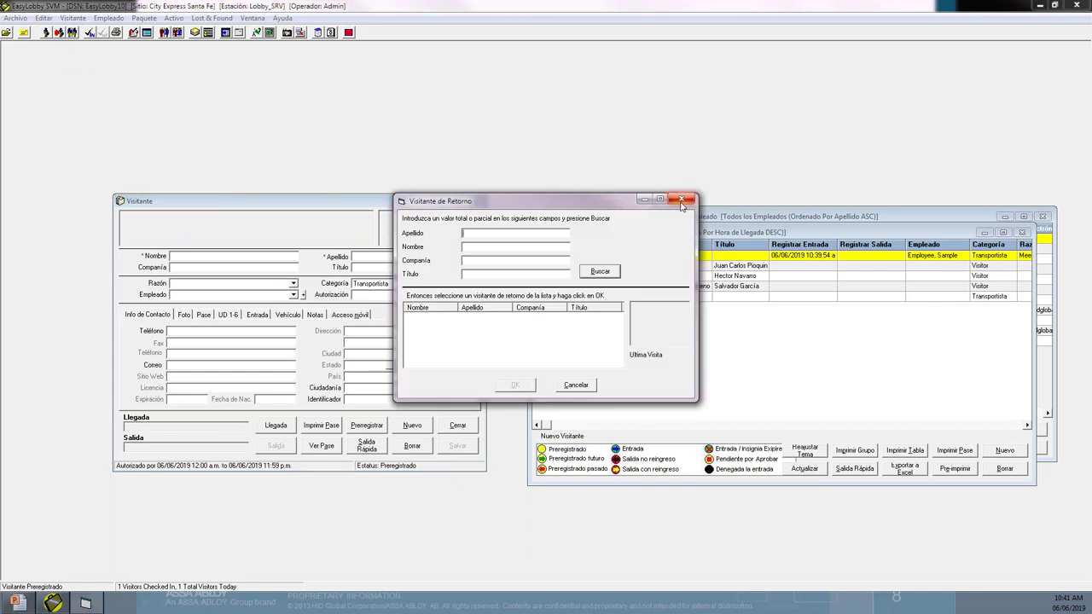
{"action": "type", "text": "martinez"}
{"action": "key", "text": "Return"}
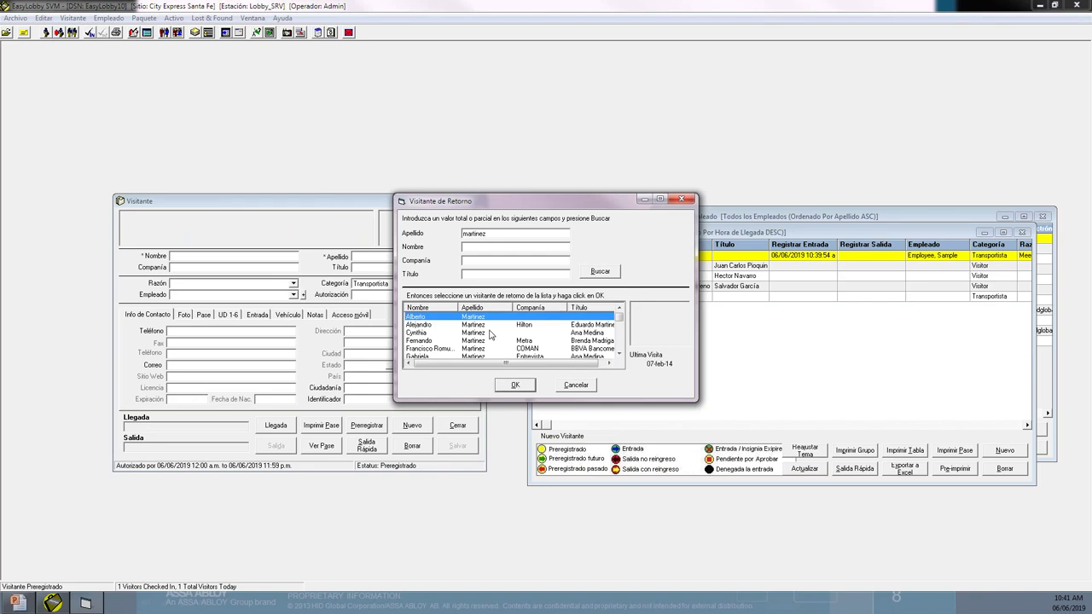
{"action": "scroll", "coordinate": [492, 334], "scroll_direction": "down", "scroll_amount": 3}
{"action": "left_click", "coordinate": [456, 333]}
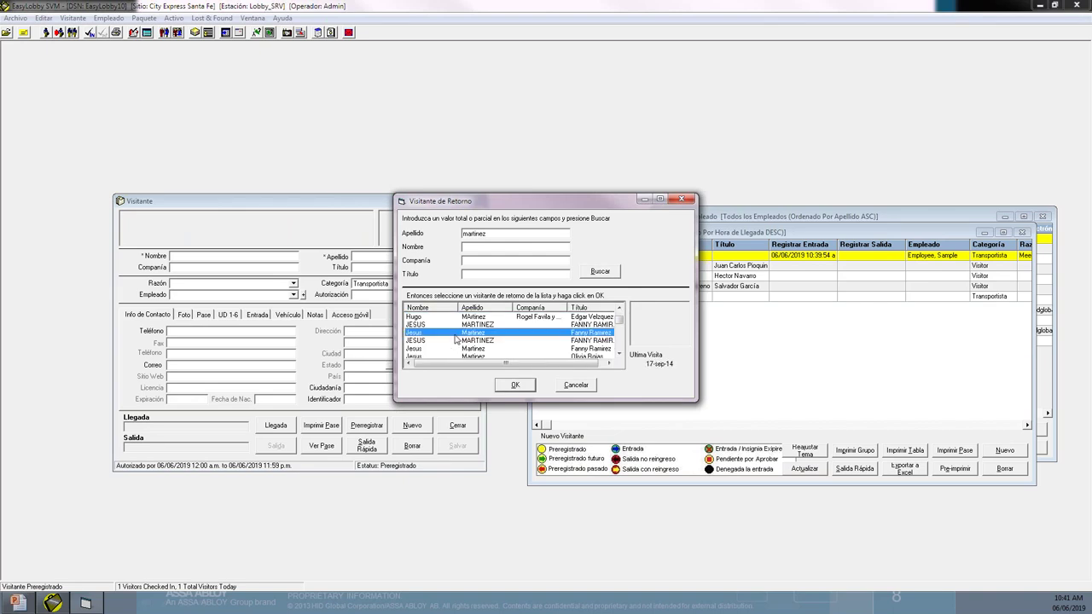
{"action": "double_click", "coordinate": [455, 338]}
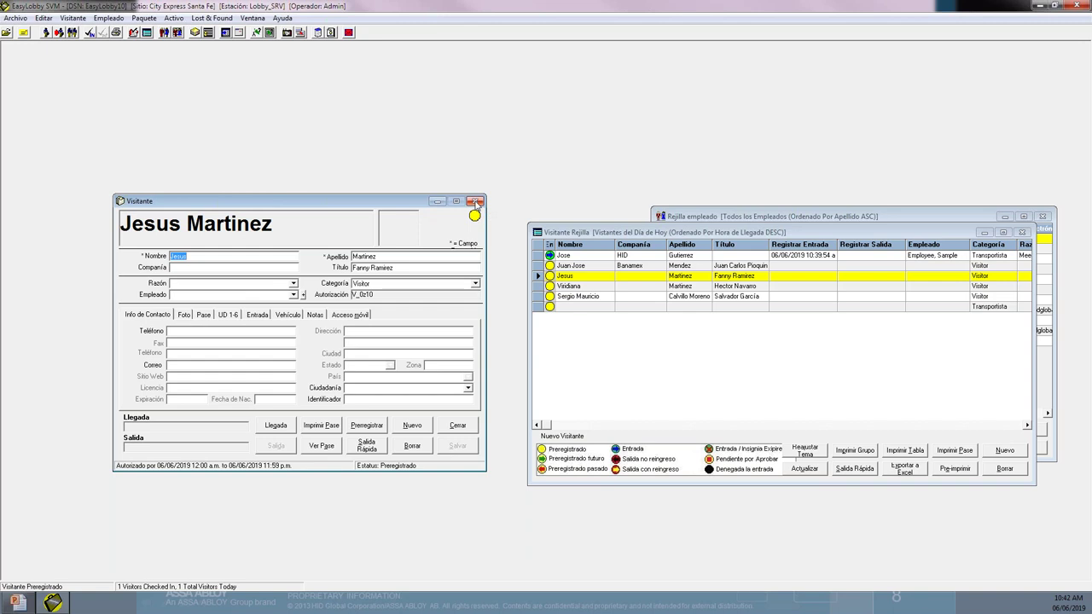
Start a new blank visitor record from the toolbar.
{"action": "left_click", "coordinate": [72, 34]}
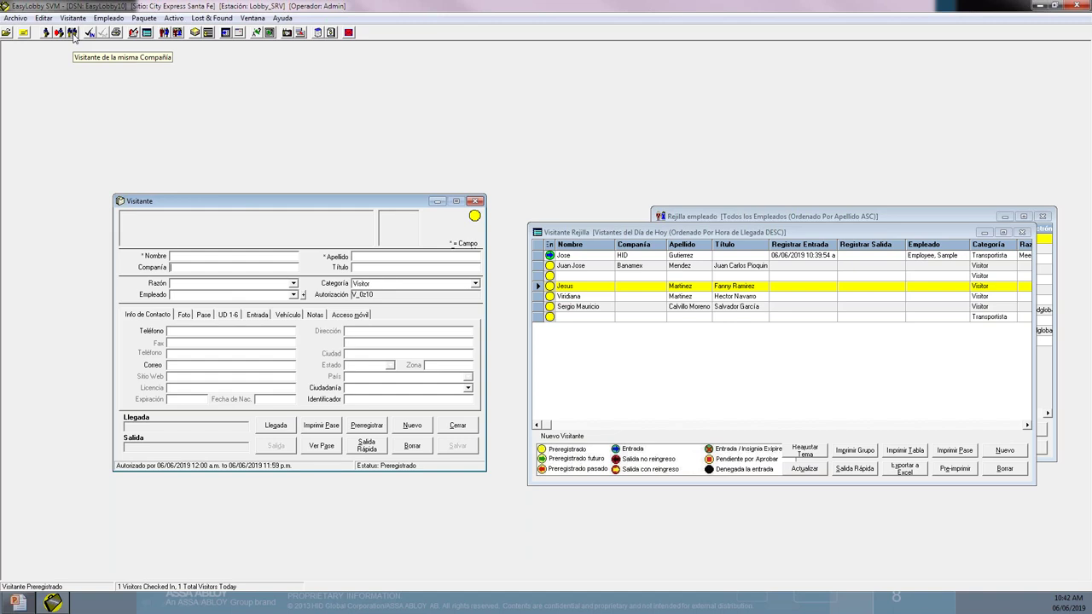
Discard the blank Visitante form and shift today's visitor list to the left.
{"action": "left_click", "coordinate": [73, 34]}
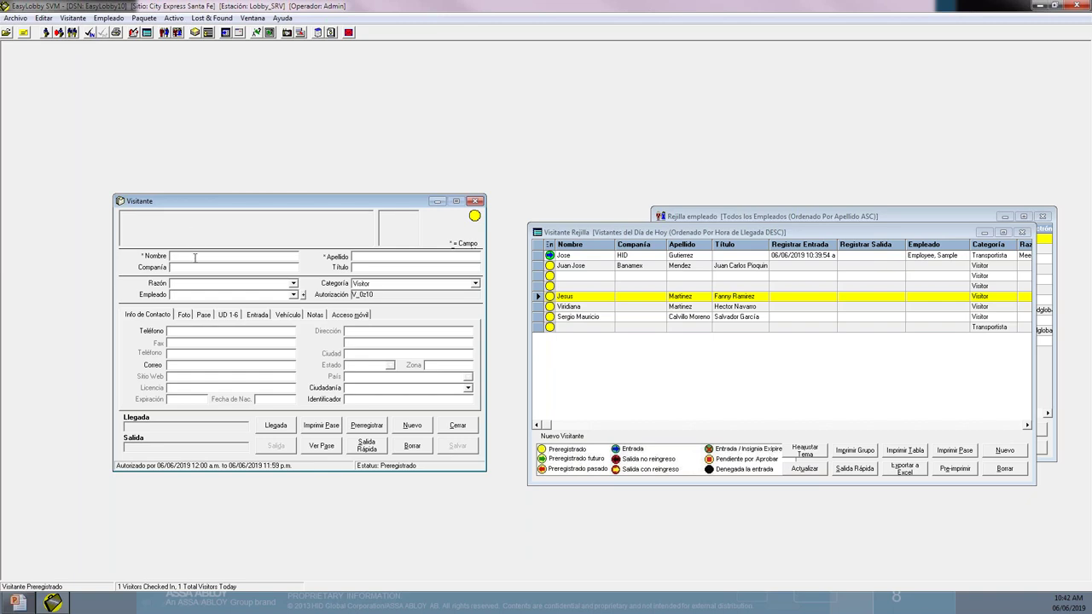
{"action": "left_click", "coordinate": [391, 259]}
{"action": "left_click_drag", "start_coordinate": [395, 202], "coordinate": [376, 211]}
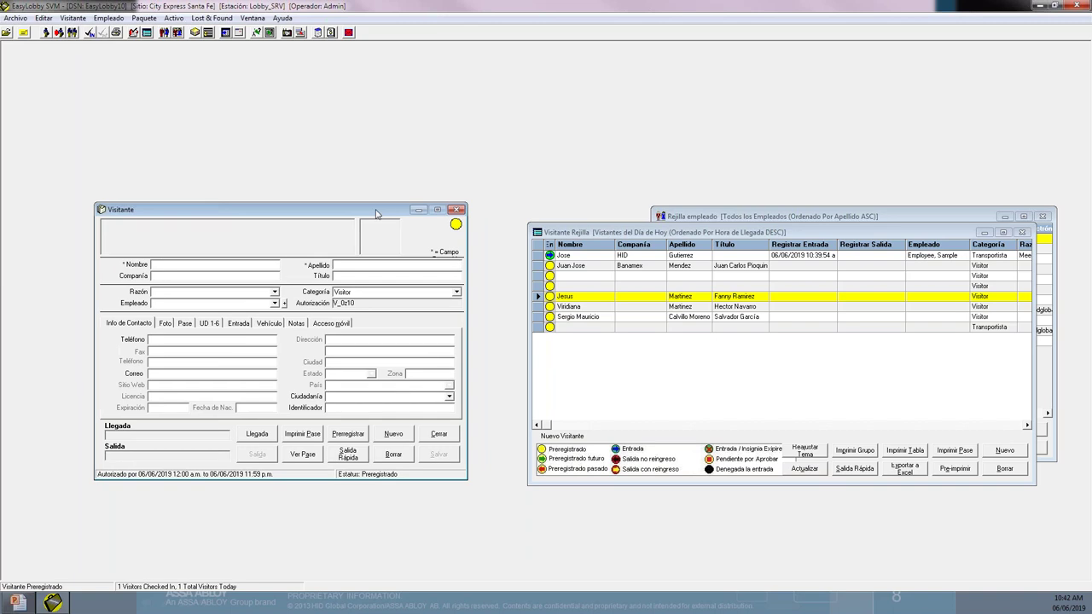
{"action": "left_click", "coordinate": [458, 210]}
{"action": "left_click_drag", "start_coordinate": [565, 231], "coordinate": [318, 227]}
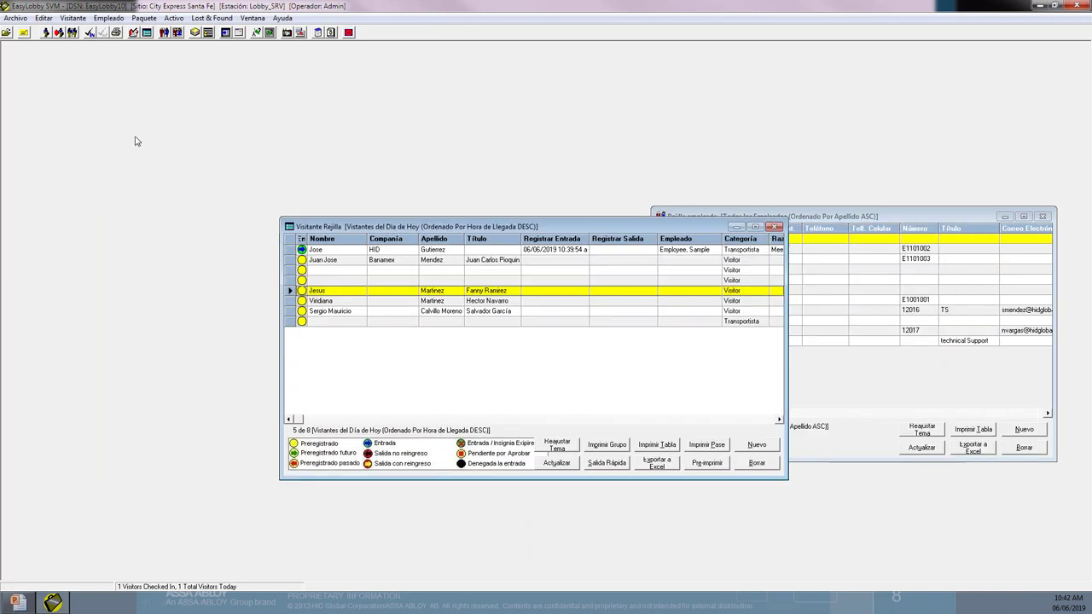
List all employees, then close the Rejilla empleado grid, leaving only today's visitor grid.
{"action": "left_click", "coordinate": [108, 18]}
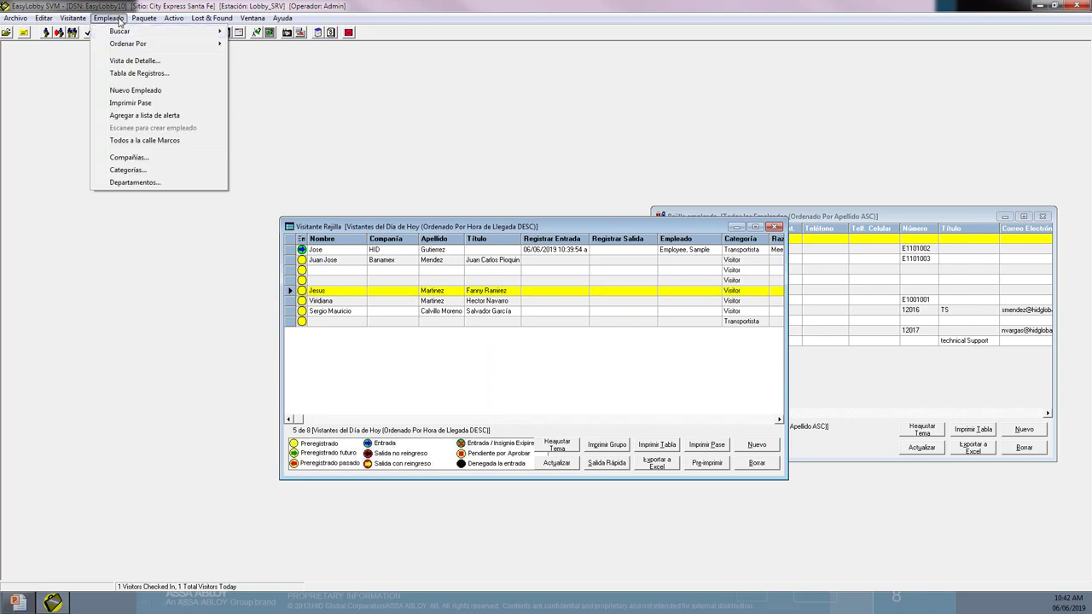
{"action": "mouse_move", "coordinate": [186, 36]}
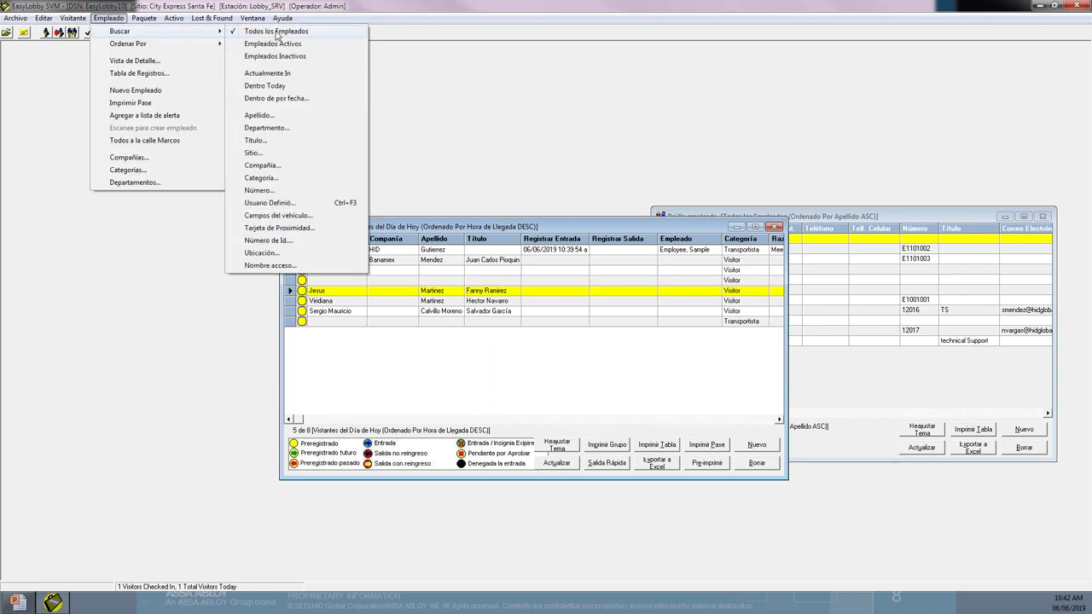
{"action": "left_click", "coordinate": [276, 32]}
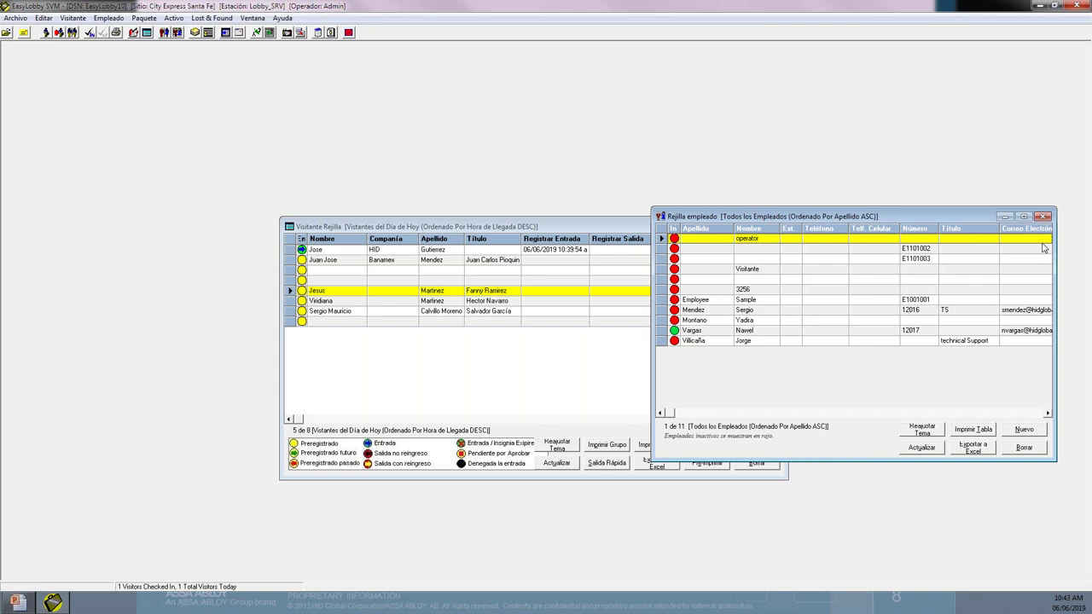
{"action": "left_click", "coordinate": [1042, 216]}
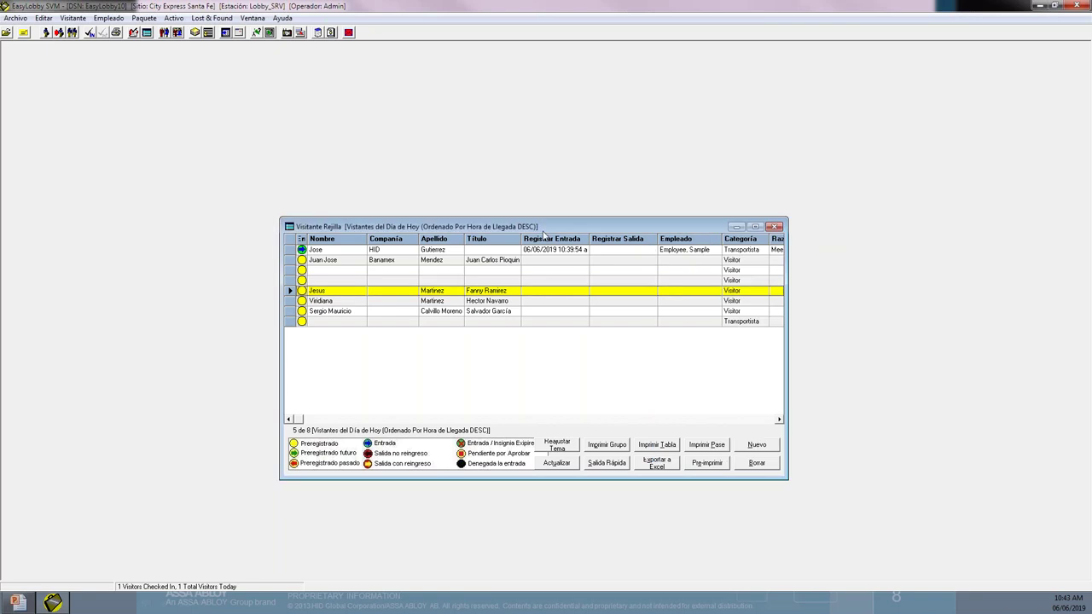
{"action": "left_click", "coordinate": [111, 18]}
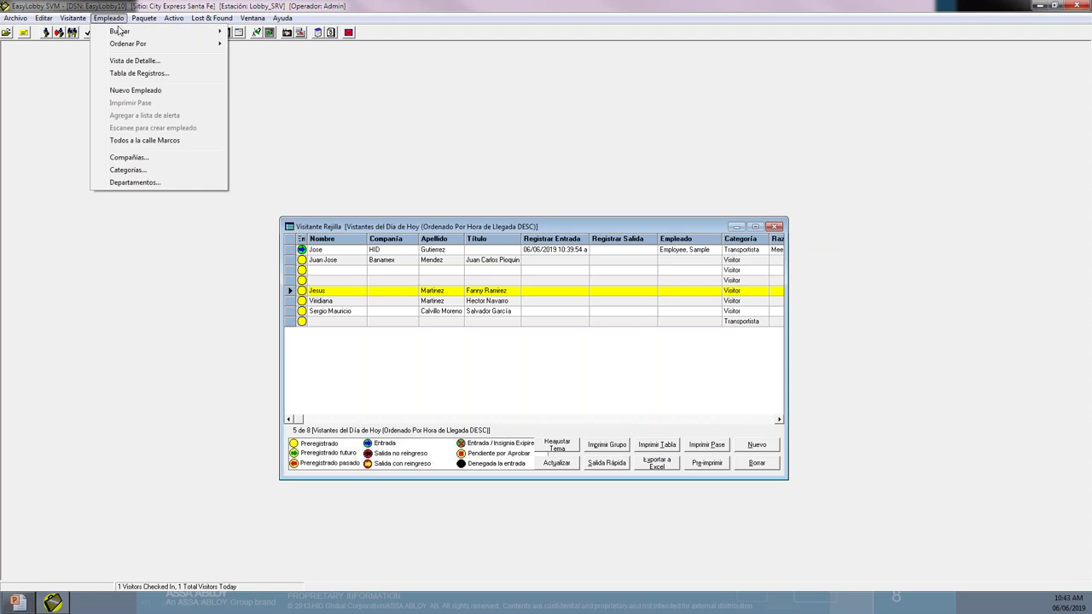
List all 9 packages and open the UPS box received 18/04/17 at 09:34 am.
{"action": "mouse_move", "coordinate": [125, 32]}
{"action": "mouse_move", "coordinate": [168, 34]}
{"action": "left_click", "coordinate": [319, 57]}
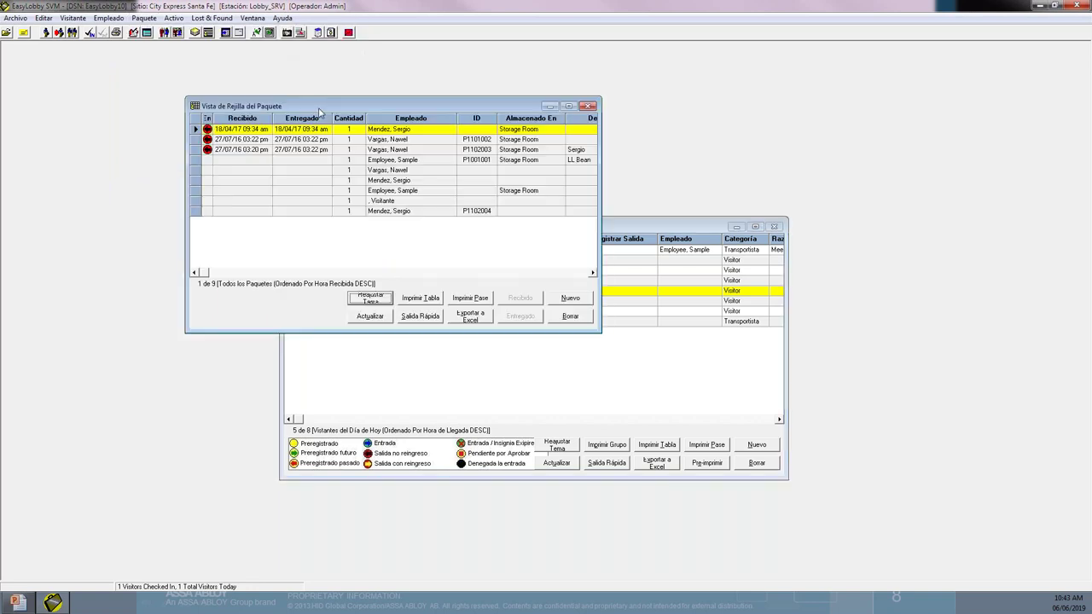
{"action": "left_click_drag", "start_coordinate": [321, 111], "coordinate": [279, 278]}
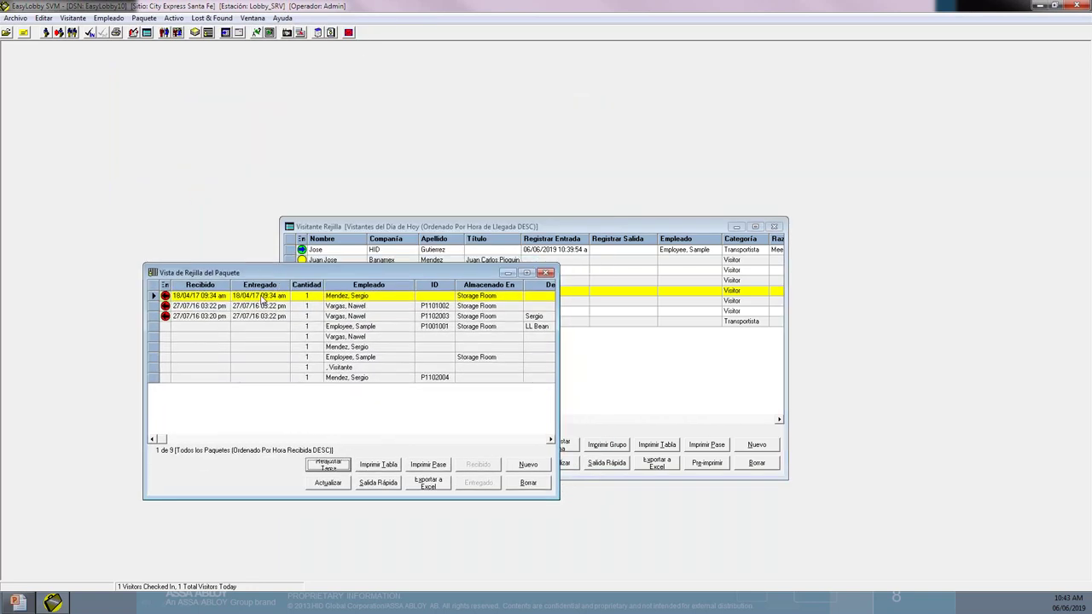
{"action": "double_click", "coordinate": [263, 299]}
{"action": "left_click_drag", "start_coordinate": [312, 88], "coordinate": [261, 278]}
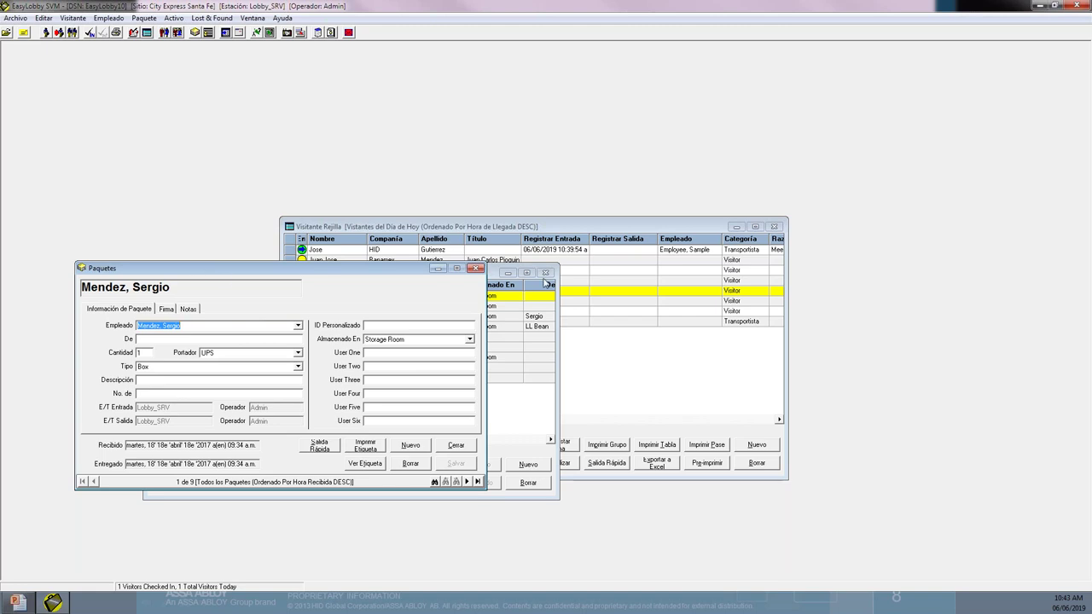
Rearrange the package windows and preview the UPS box's printable label.
{"action": "left_click_drag", "start_coordinate": [490, 274], "coordinate": [927, 218]}
{"action": "left_click_drag", "start_coordinate": [397, 269], "coordinate": [382, 228]}
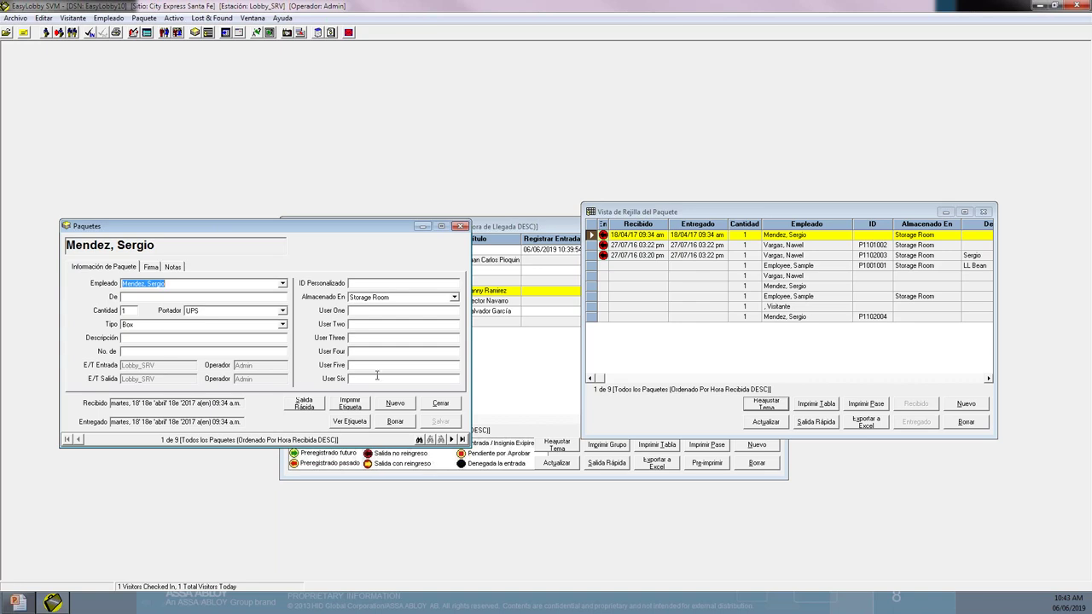
{"action": "left_click", "coordinate": [356, 426]}
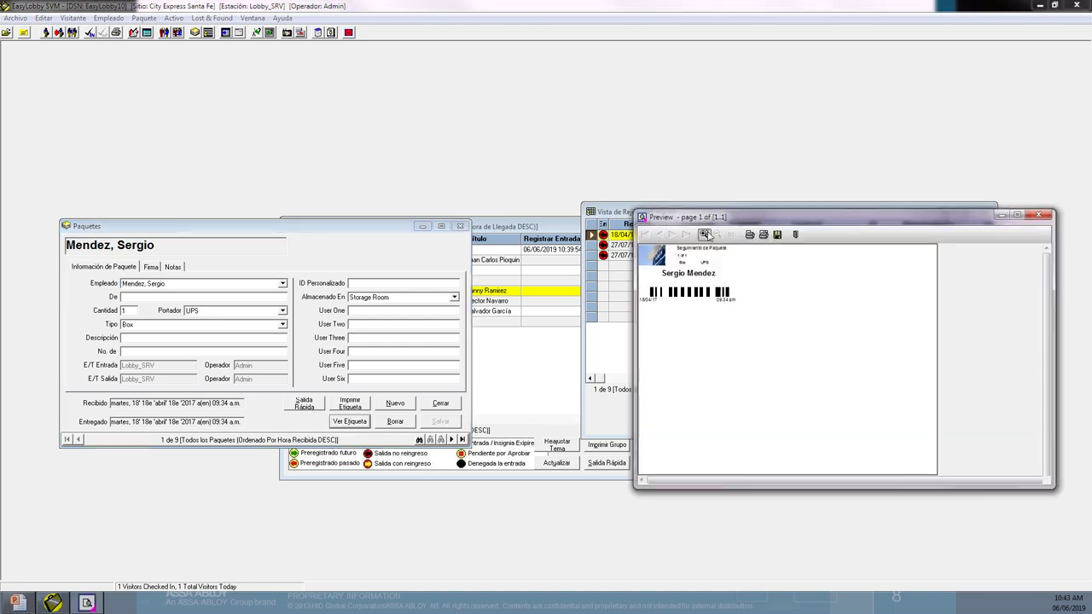
Zoom into the label preview, close it, and show the package's Firma section.
{"action": "left_click", "coordinate": [705, 234]}
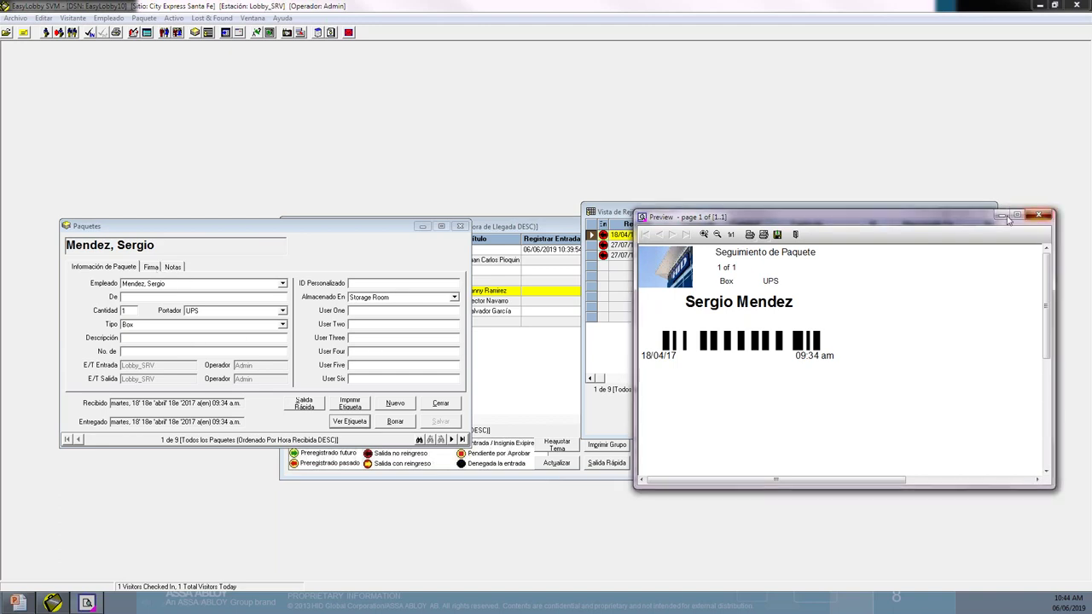
{"action": "left_click", "coordinate": [1039, 214]}
{"action": "left_click", "coordinate": [150, 267]}
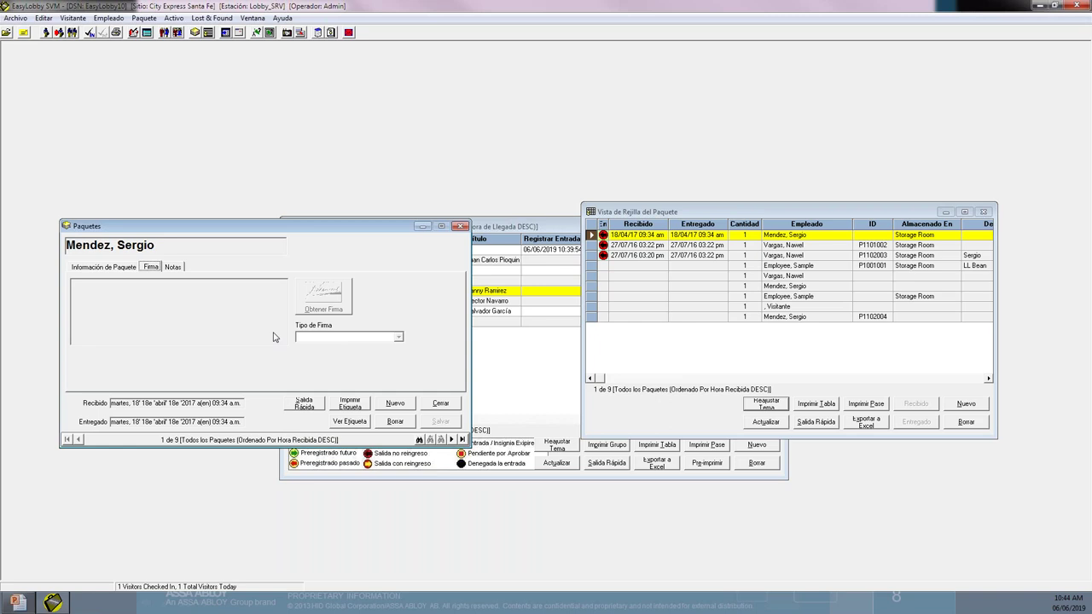
Review the Notas, Firma and Información de Paquete tabs, then close the package record.
{"action": "left_click", "coordinate": [176, 269]}
{"action": "left_click", "coordinate": [154, 268]}
{"action": "left_click", "coordinate": [113, 269]}
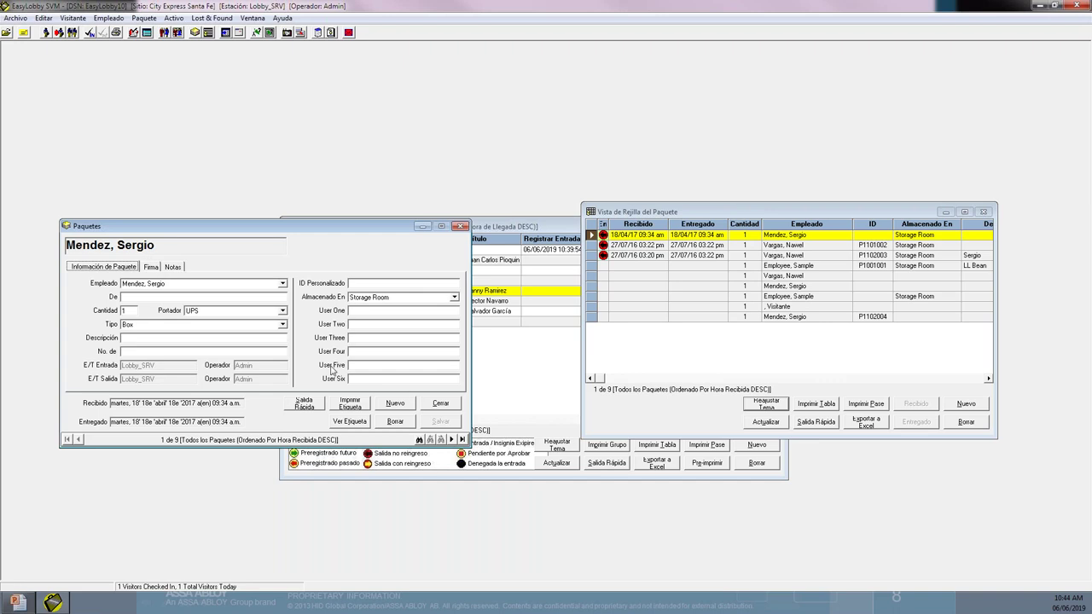
{"action": "left_click", "coordinate": [433, 403]}
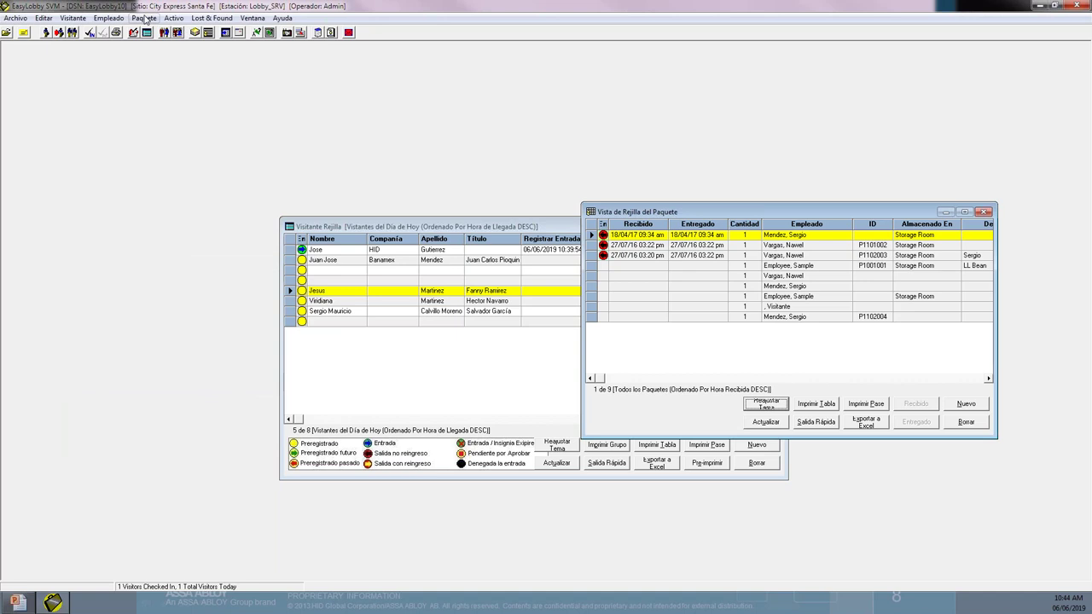
{"action": "left_click", "coordinate": [144, 18]}
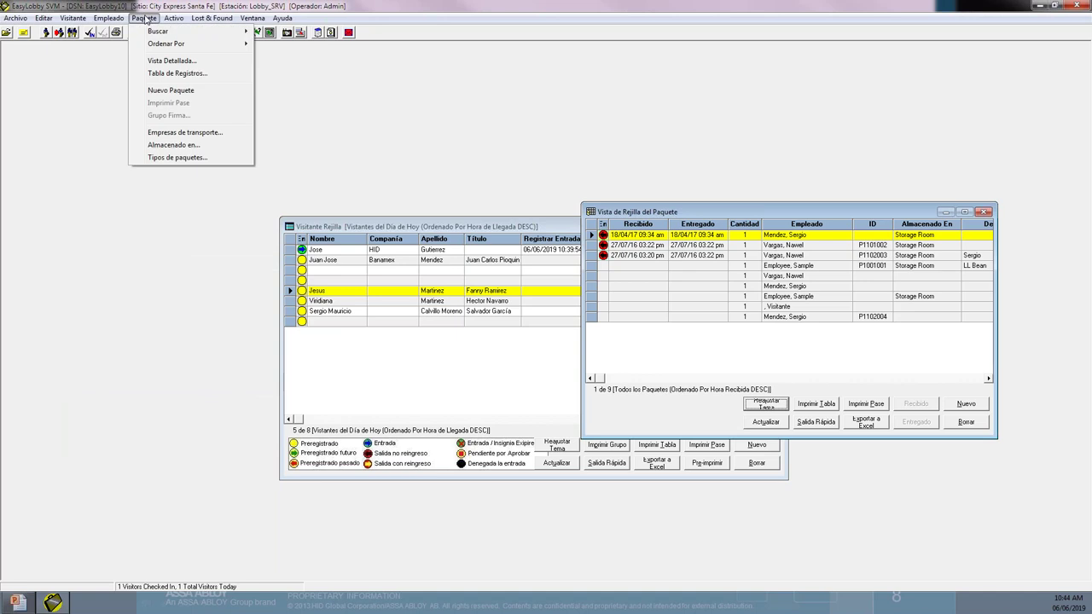
Use the Paquete menu again, then move across to the Activo asset commands.
{"action": "left_click", "coordinate": [179, 147]}
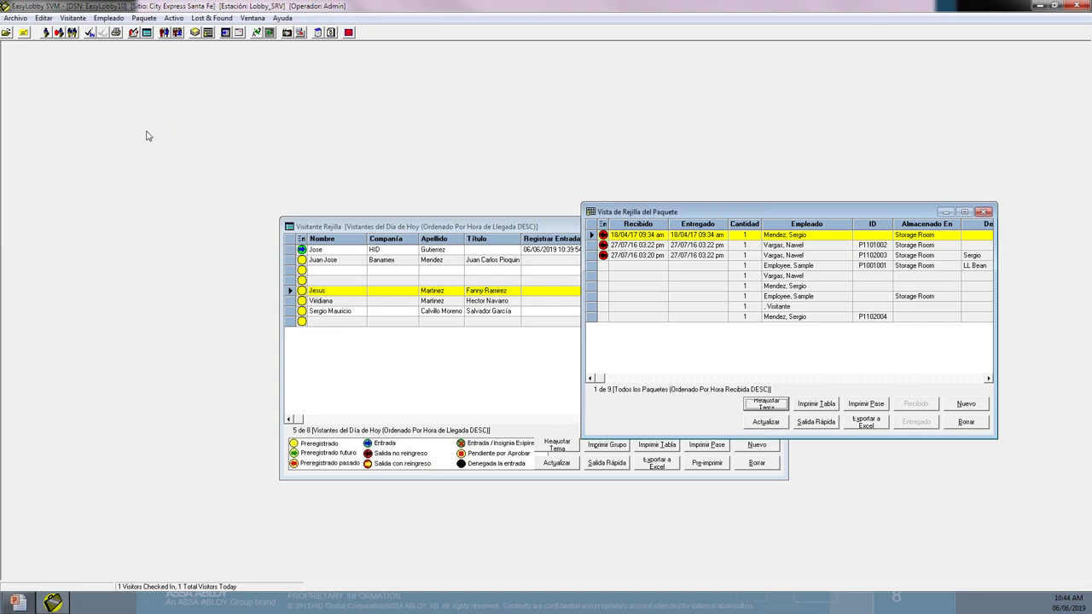
{"action": "left_click", "coordinate": [147, 19]}
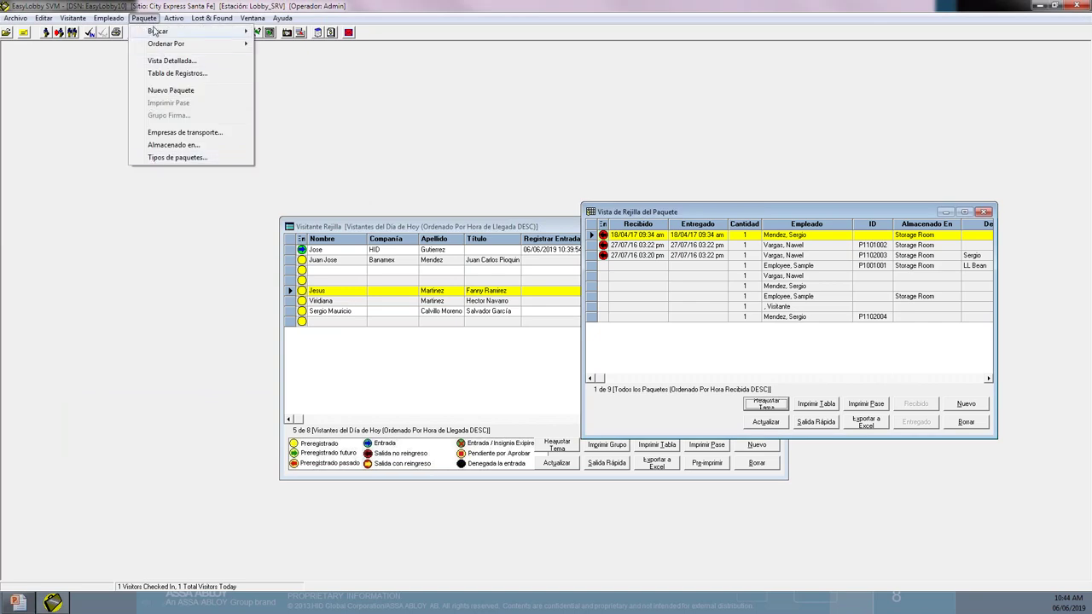
{"action": "mouse_move", "coordinate": [177, 21]}
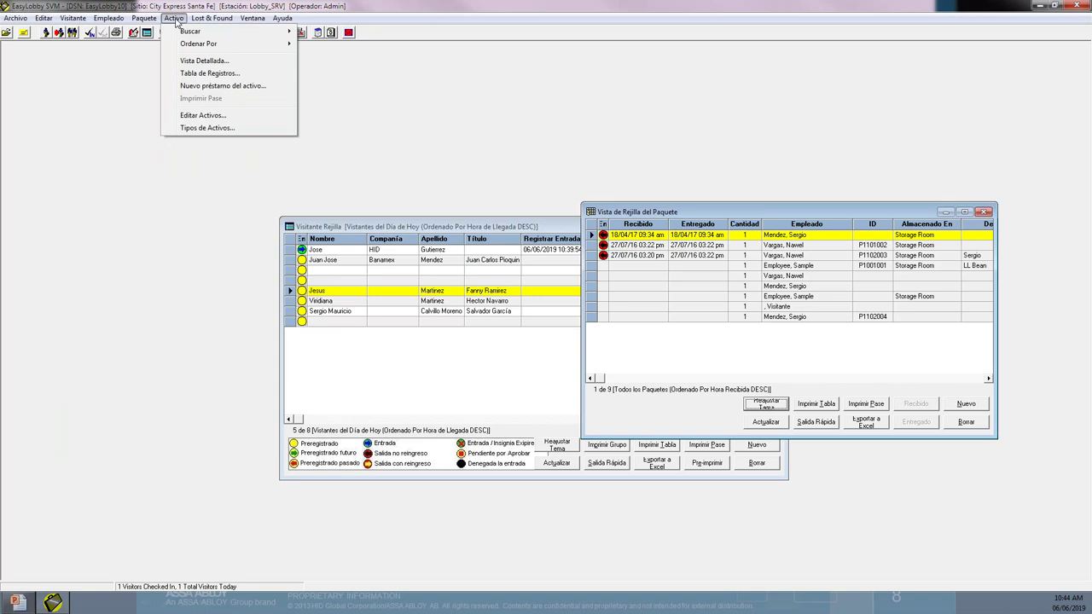
List all 15 asset loans and open the 07/27/16 03:25 pm Laptop Dell E7240 loan.
{"action": "mouse_move", "coordinate": [256, 32]}
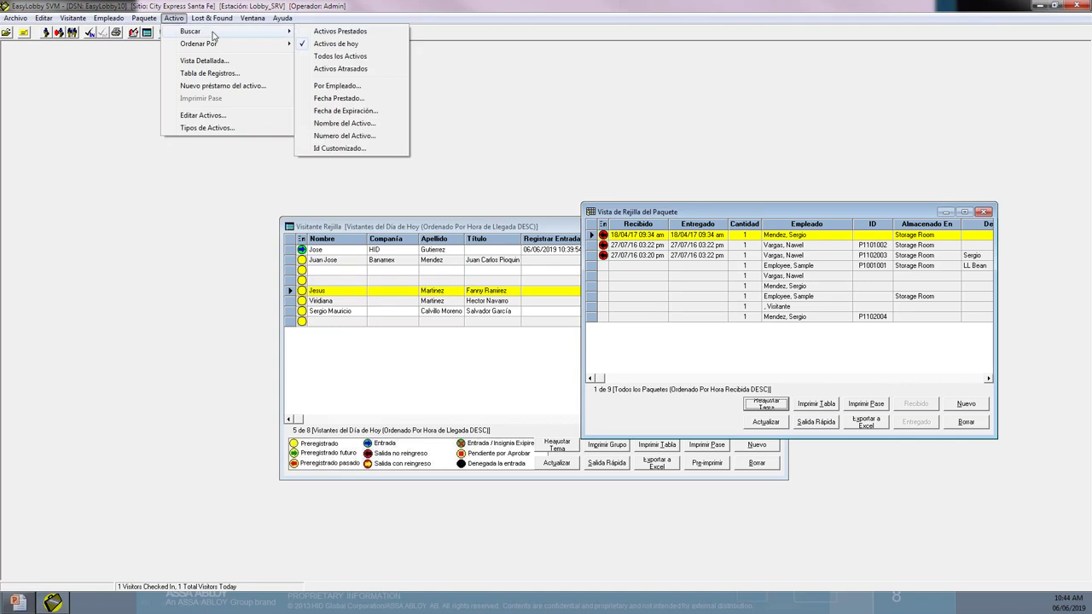
{"action": "left_click", "coordinate": [369, 56]}
{"action": "left_click_drag", "start_coordinate": [295, 103], "coordinate": [406, 270]}
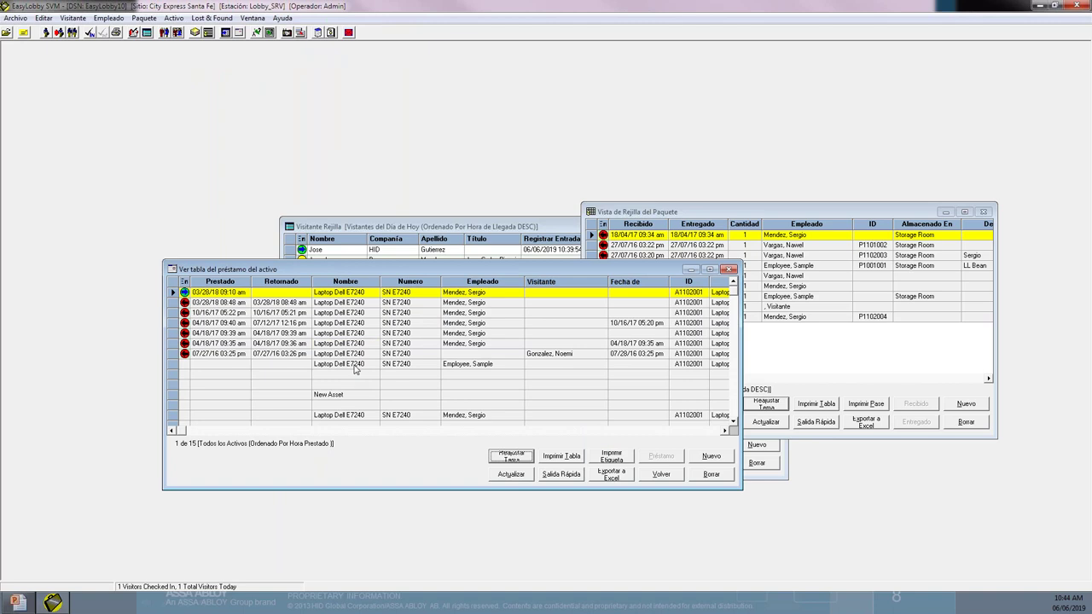
{"action": "double_click", "coordinate": [361, 353]}
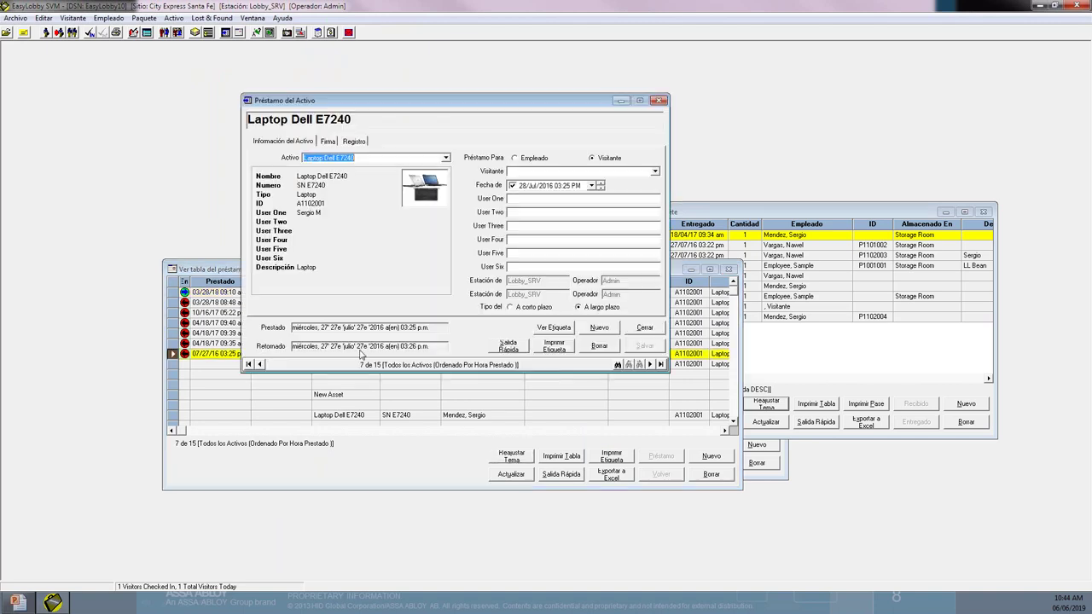
Review the loan's signature and information tabs; the label preview is refused without a visitor.
{"action": "left_click_drag", "start_coordinate": [410, 111], "coordinate": [318, 177]}
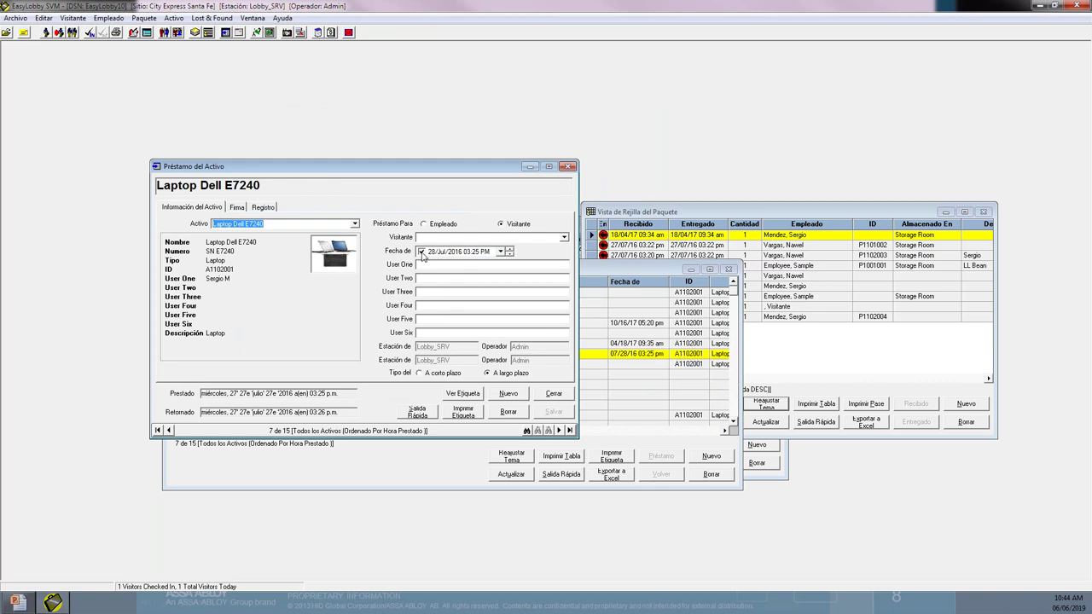
{"action": "left_click", "coordinate": [563, 237]}
{"action": "left_click", "coordinate": [235, 208]}
{"action": "left_click", "coordinate": [194, 208]}
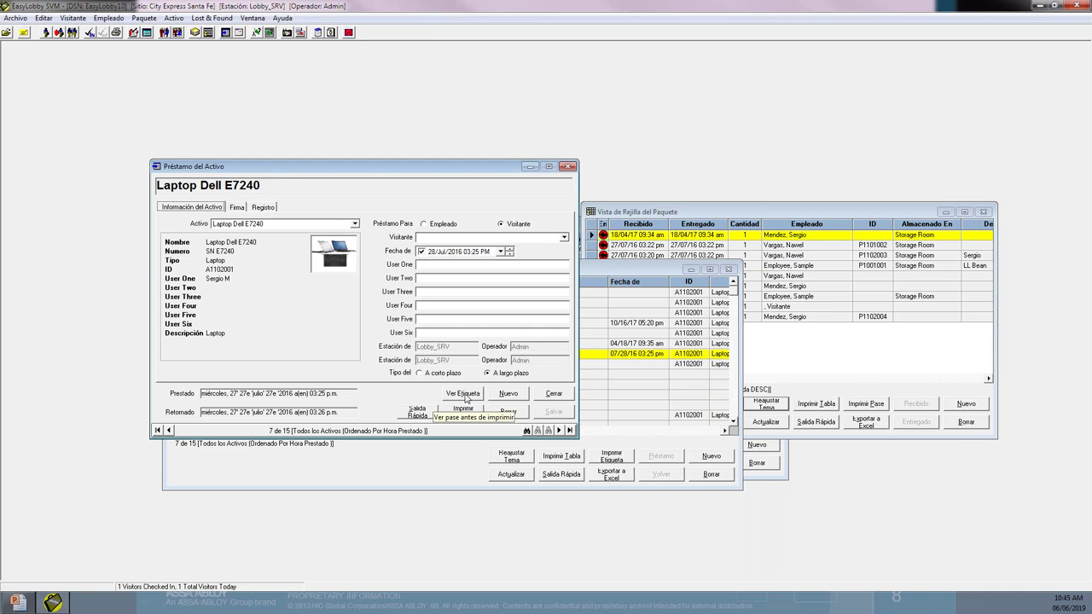
{"action": "left_click", "coordinate": [466, 394]}
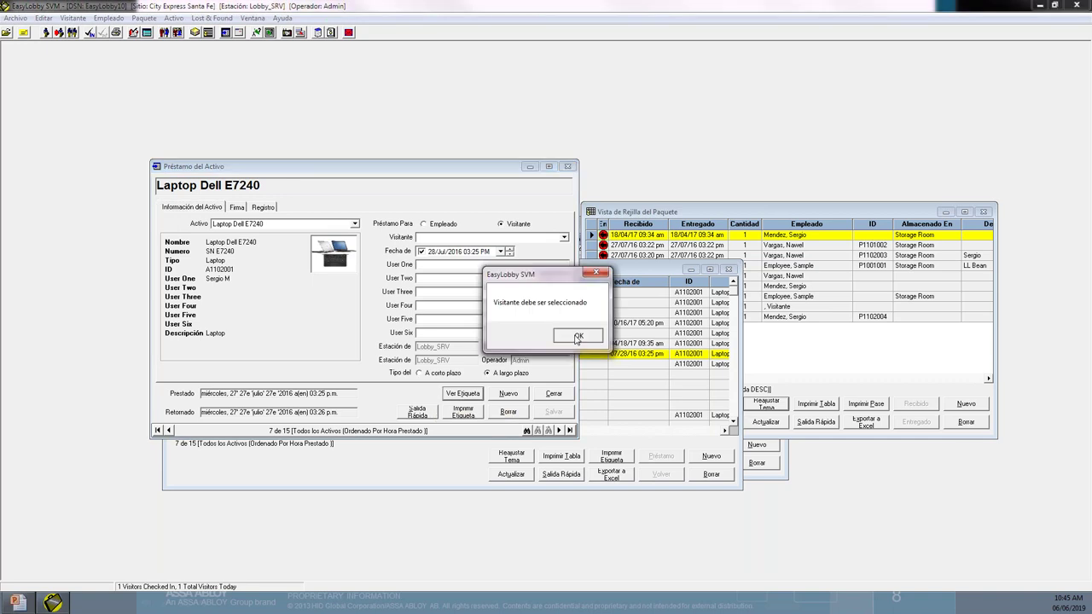
{"action": "left_click", "coordinate": [566, 334]}
Assign the HID visitor as borrower and preview the enlarged label with barcode A1102001.
{"action": "left_click", "coordinate": [564, 237]}
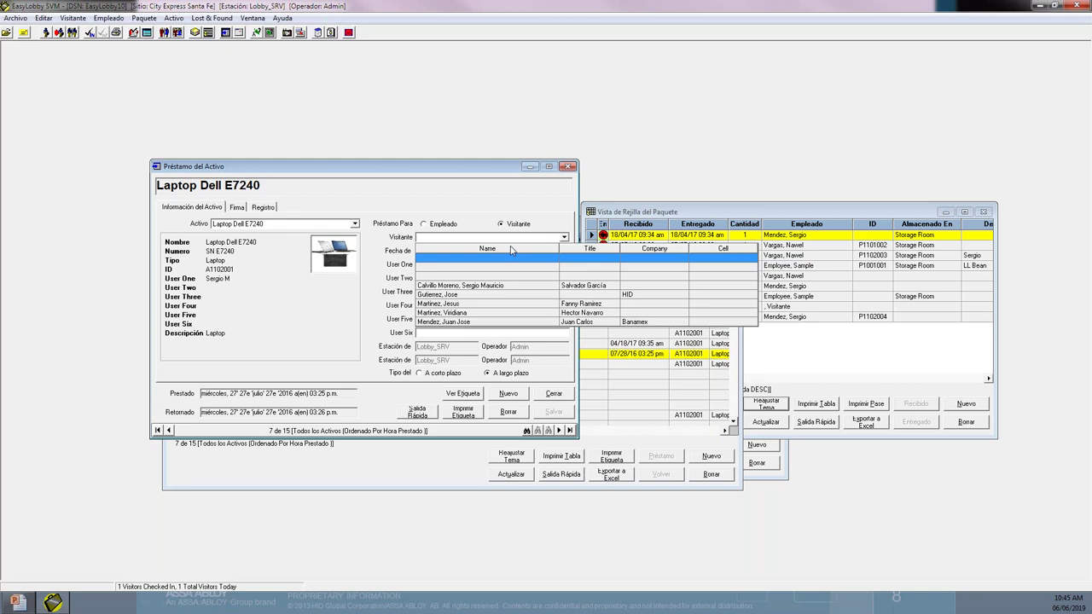
{"action": "left_click", "coordinate": [449, 294]}
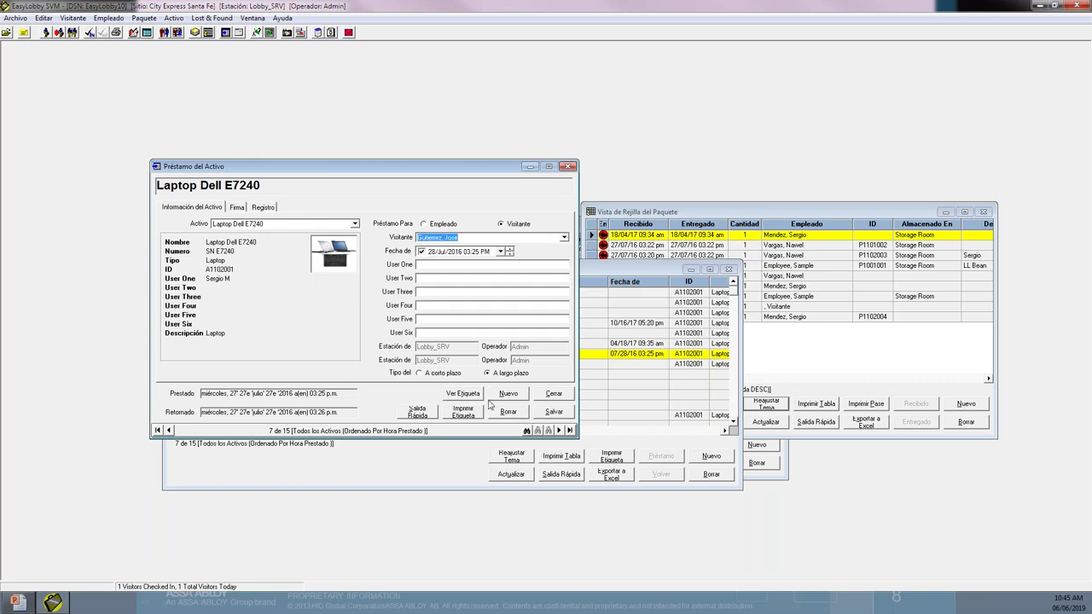
{"action": "left_click", "coordinate": [462, 395]}
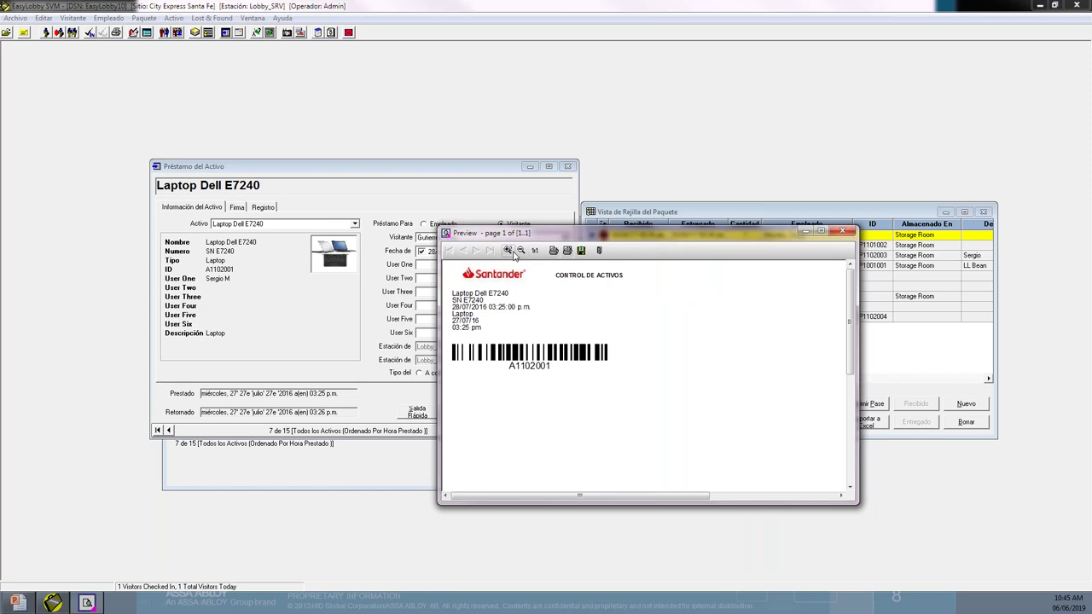
{"action": "left_click", "coordinate": [508, 250]}
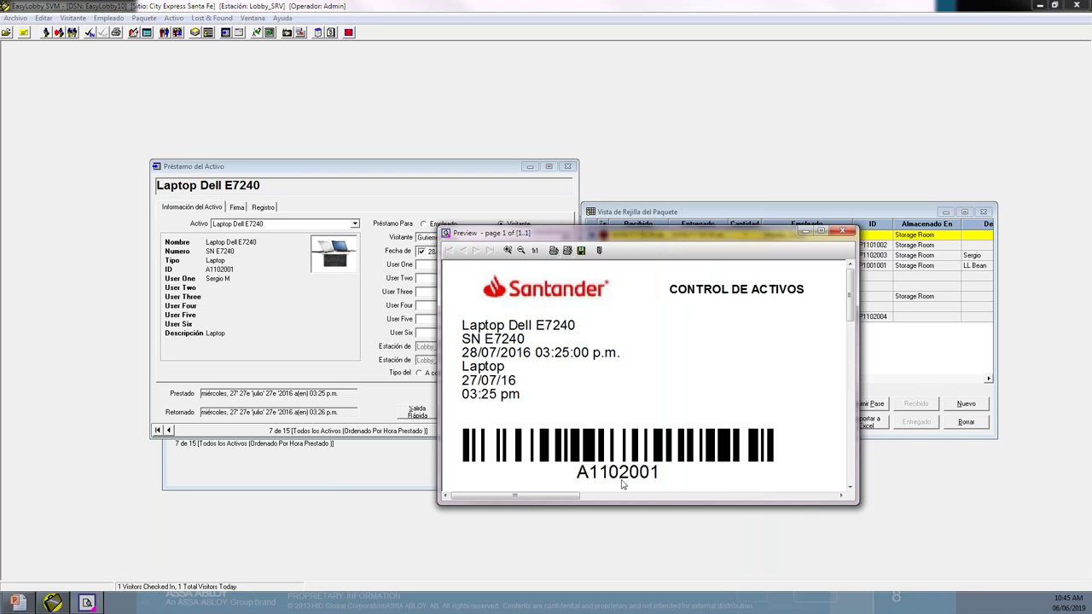
Close the barcode A1102001 label preview to get back to the Laptop Dell E7240 loan record.
{"action": "scroll", "coordinate": [623, 484], "scroll_direction": "down", "scroll_amount": 3}
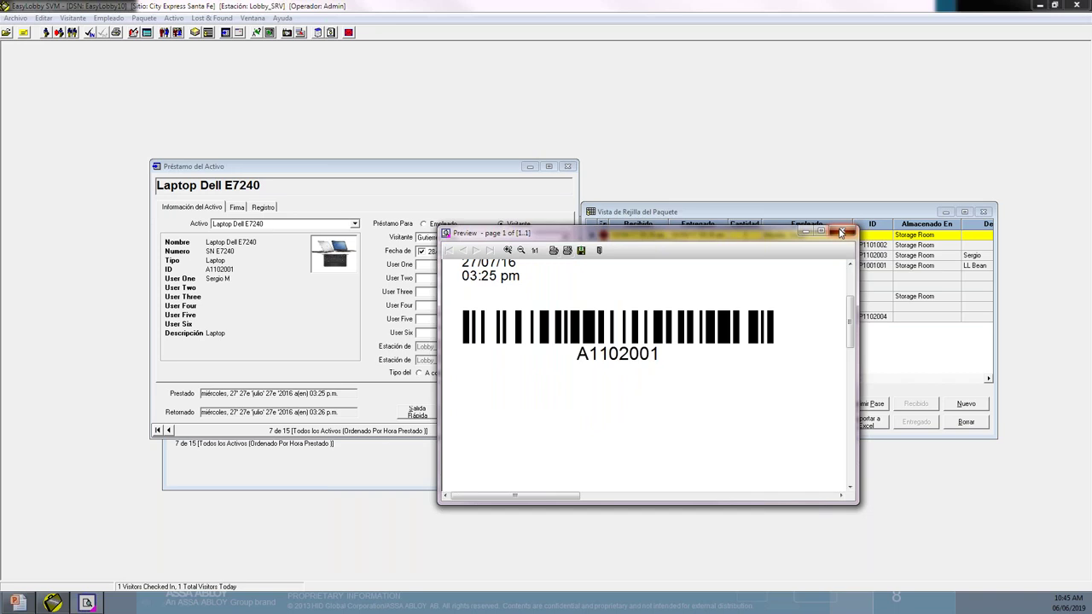
{"action": "left_click", "coordinate": [842, 232]}
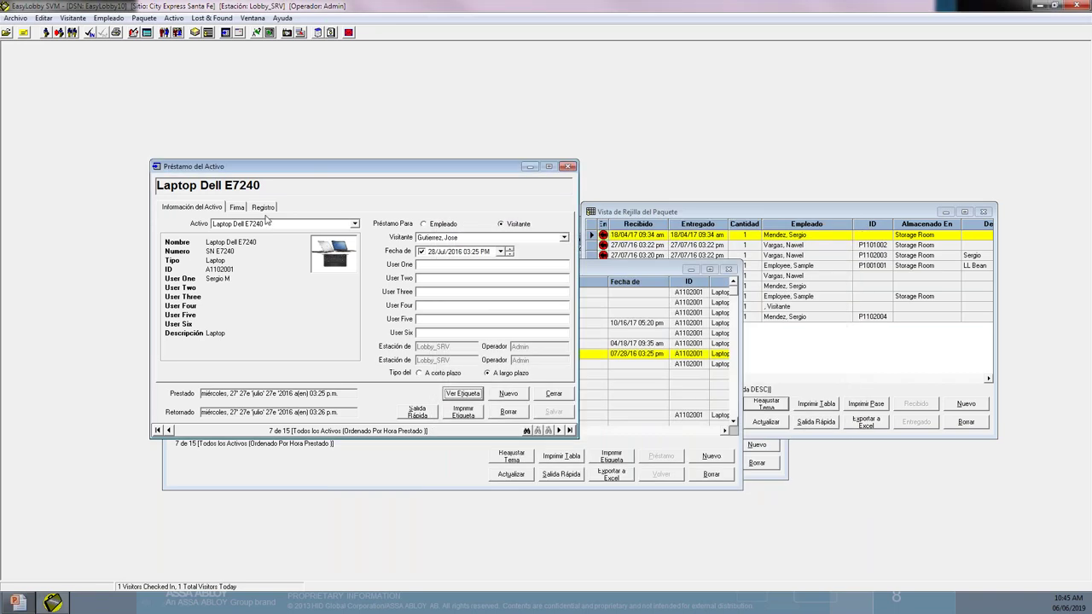
Close the asset loan record and list all lost-and-found items via Lost & Found > Buscar > Todos.
{"action": "left_click", "coordinate": [554, 394]}
{"action": "left_click", "coordinate": [211, 18]}
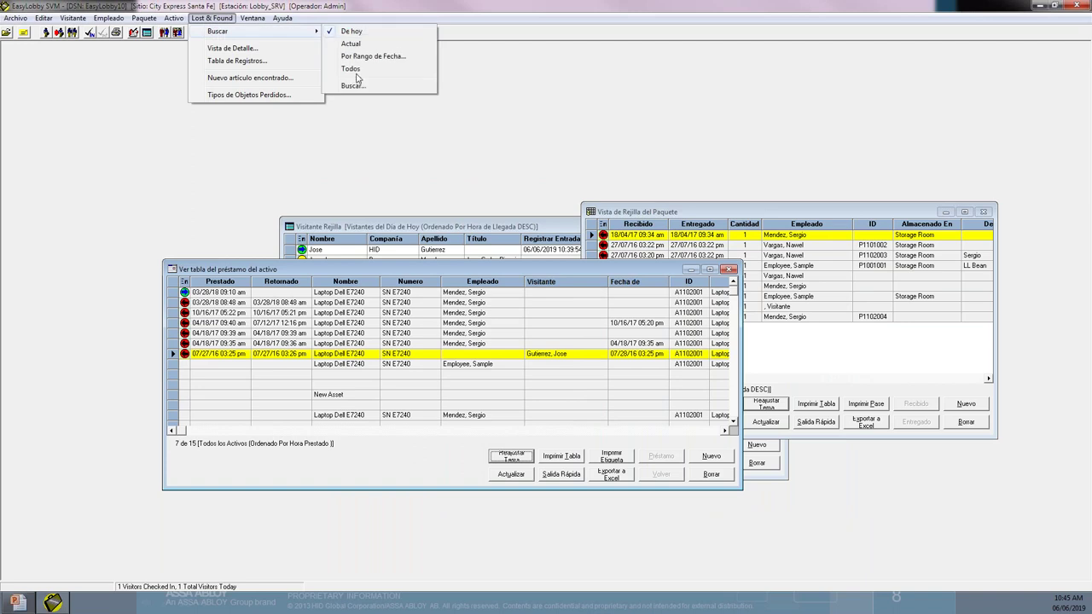
{"action": "left_click", "coordinate": [358, 68]}
{"action": "left_click_drag", "start_coordinate": [305, 150], "coordinate": [385, 323]}
Close the loan, package and today's visitor lists, then open the Cell Phone lost item's record.
{"action": "left_click", "coordinate": [728, 269]}
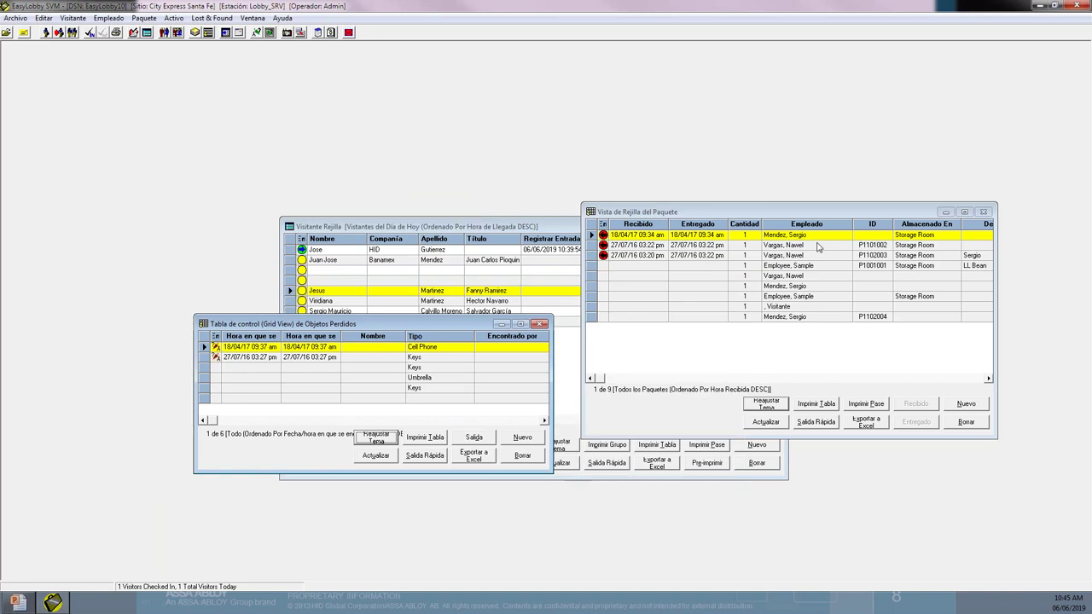
{"action": "left_click", "coordinate": [983, 211]}
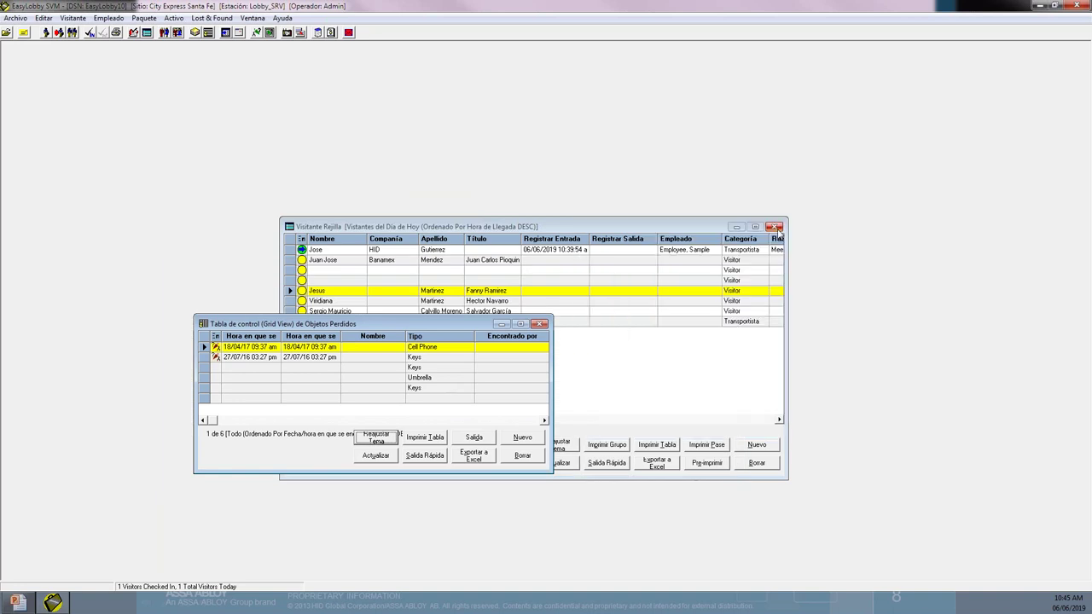
{"action": "left_click", "coordinate": [777, 228]}
{"action": "left_click_drag", "start_coordinate": [377, 324], "coordinate": [375, 258]}
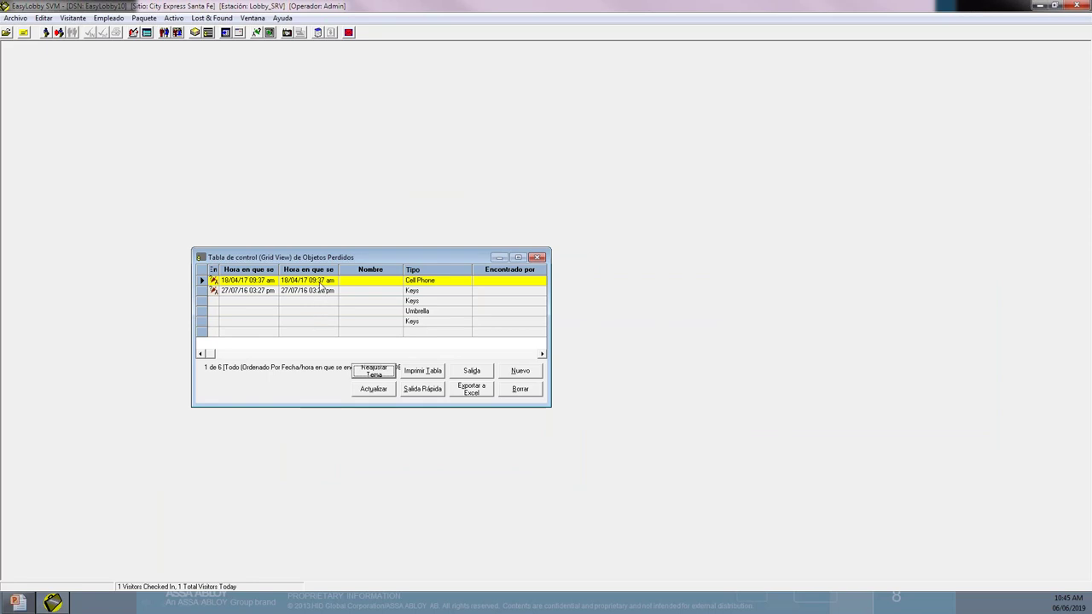
{"action": "left_click", "coordinate": [321, 283]}
{"action": "double_click", "coordinate": [320, 284]}
{"action": "left_click_drag", "start_coordinate": [309, 115], "coordinate": [286, 220]}
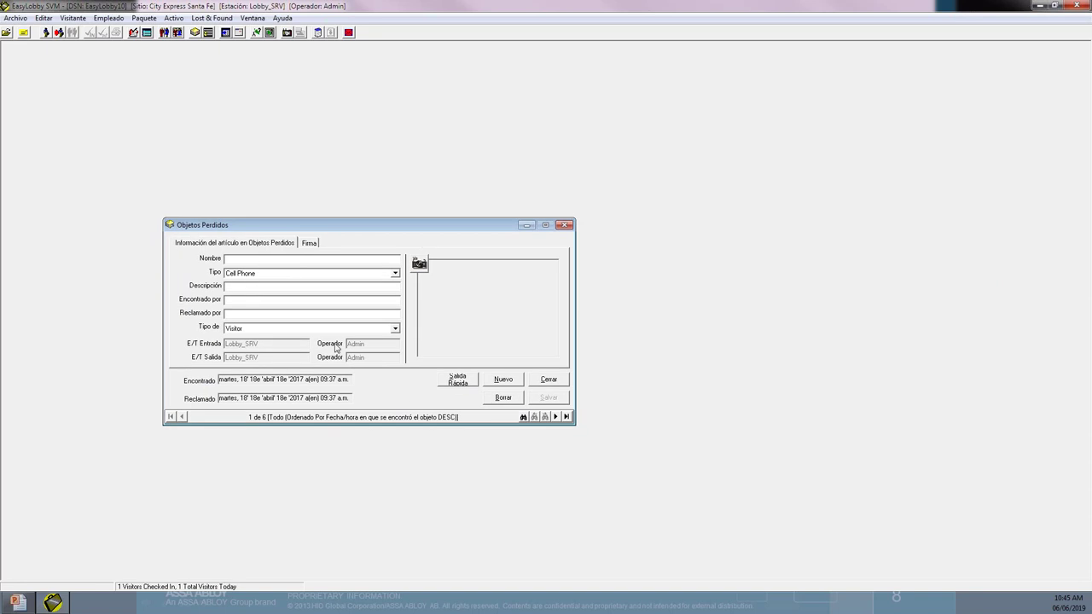
Review the Cell Phone item's Firma signature page, then close the item record.
{"action": "left_click", "coordinate": [310, 246]}
{"action": "left_click", "coordinate": [279, 246]}
{"action": "left_click", "coordinate": [311, 243]}
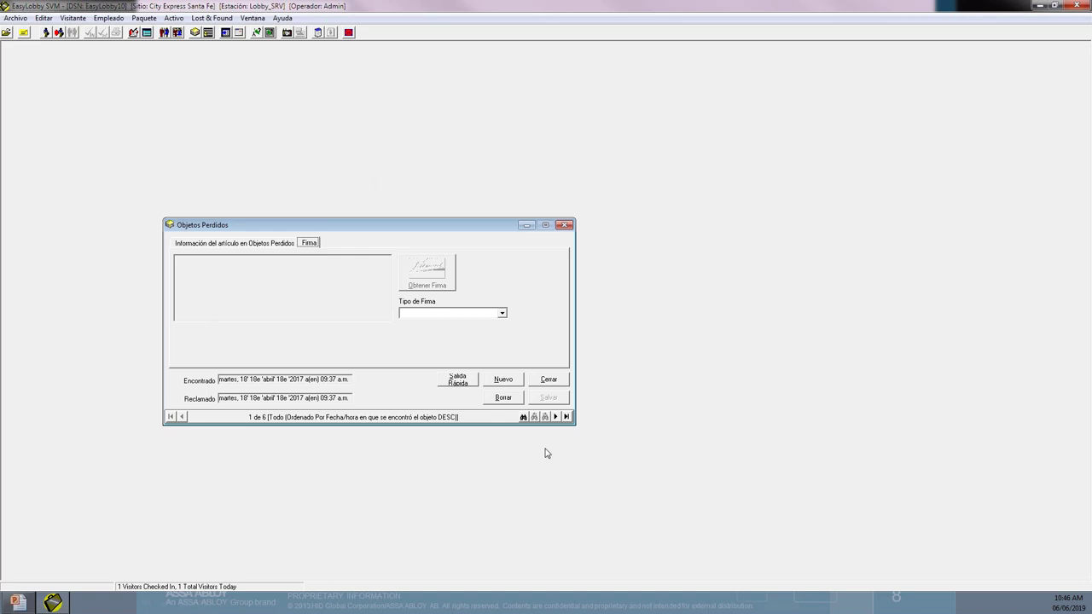
{"action": "left_click", "coordinate": [549, 381]}
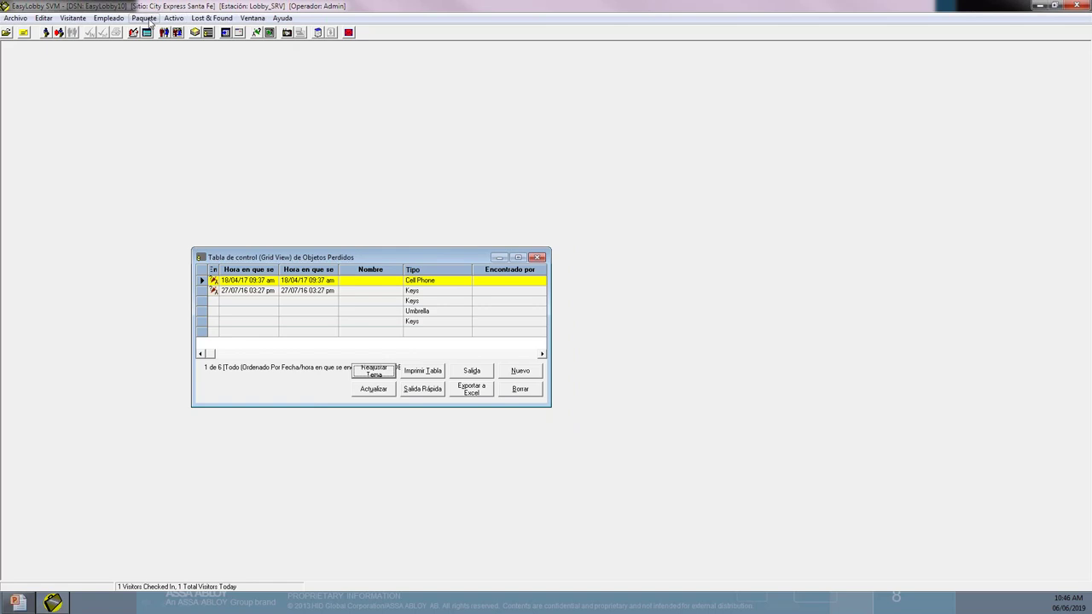
Close the Objetos Perdidos list and dismiss a new blank Visitante form without saving.
{"action": "left_click", "coordinate": [537, 258]}
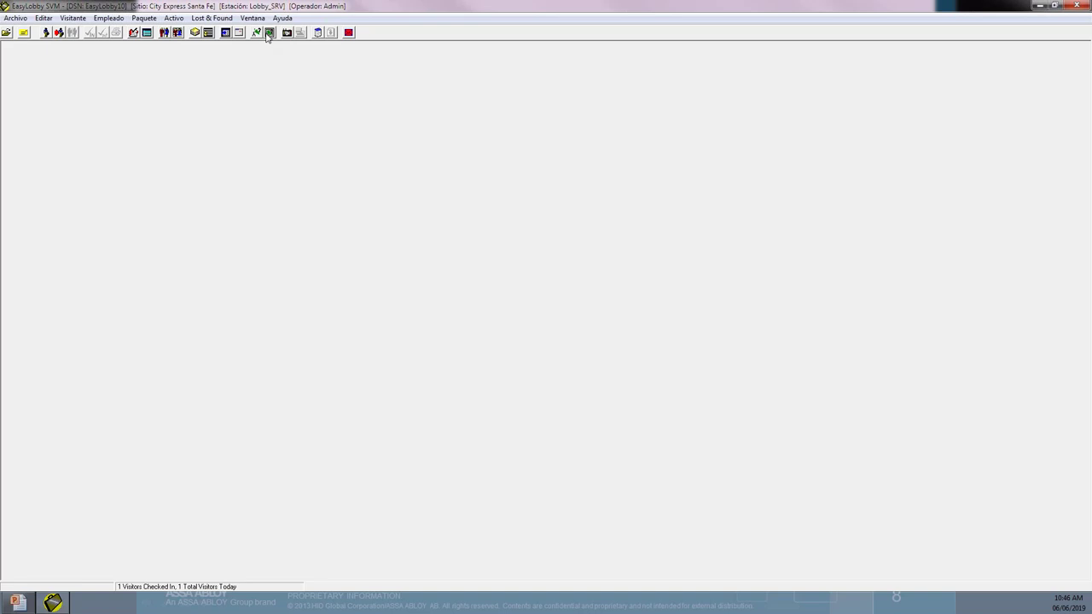
{"action": "left_click", "coordinate": [47, 33]}
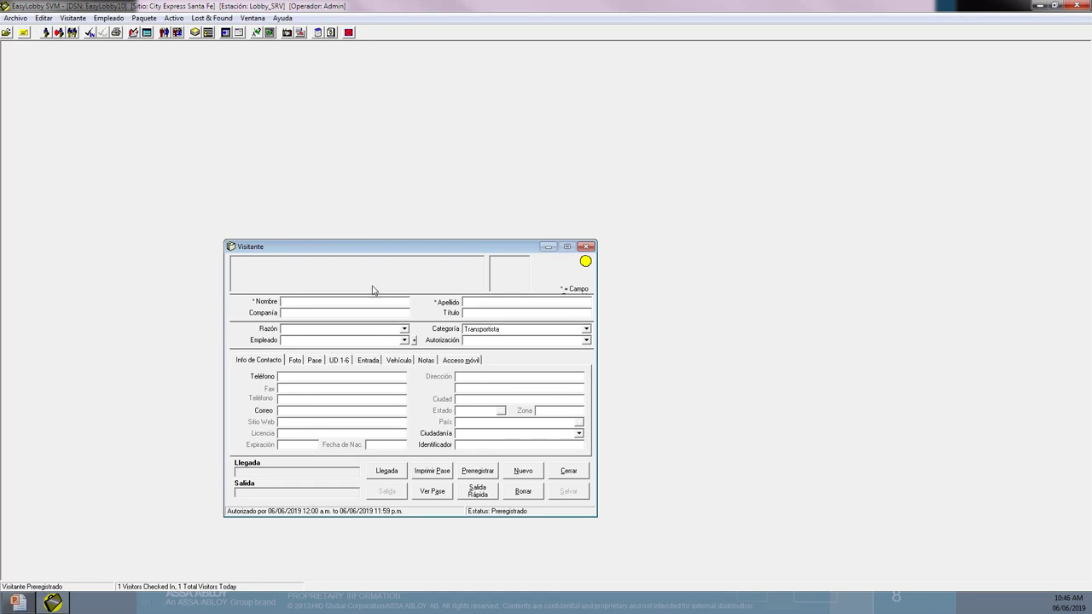
{"action": "left_click_drag", "start_coordinate": [420, 251], "coordinate": [360, 205]}
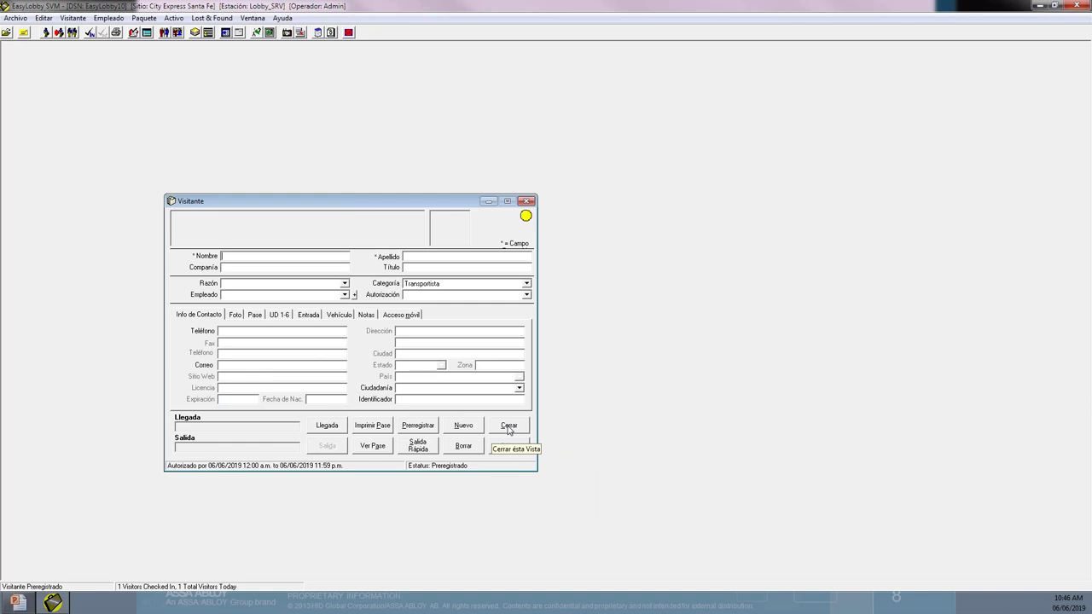
{"action": "left_click", "coordinate": [509, 429]}
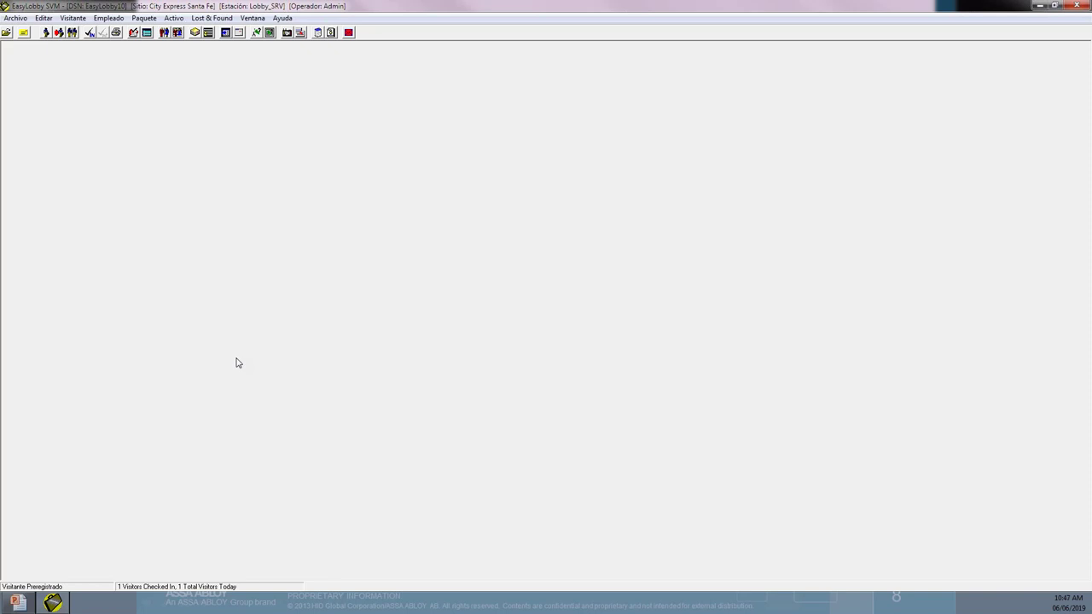
Log out and exit through Archivo > Salida to reach the pre-registration kiosk welcome screen.
{"action": "left_click", "coordinate": [25, 18]}
{"action": "left_click", "coordinate": [66, 229]}
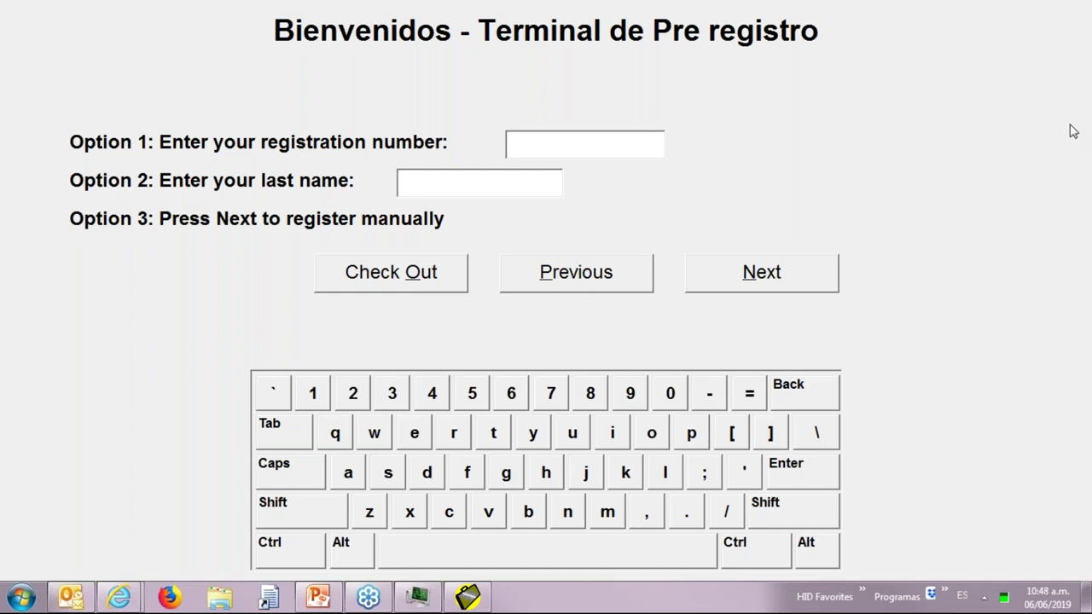
Choose manual registration and enter the visitor's first name, last name and ID number, then continue to review.
{"action": "left_click", "coordinate": [605, 143]}
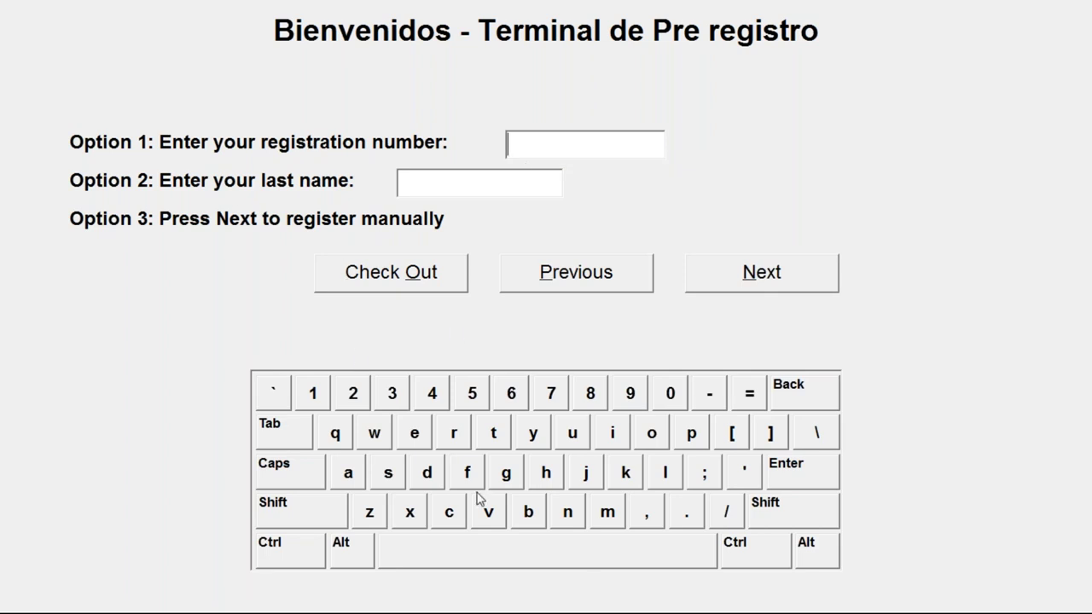
{"action": "left_click", "coordinate": [800, 283]}
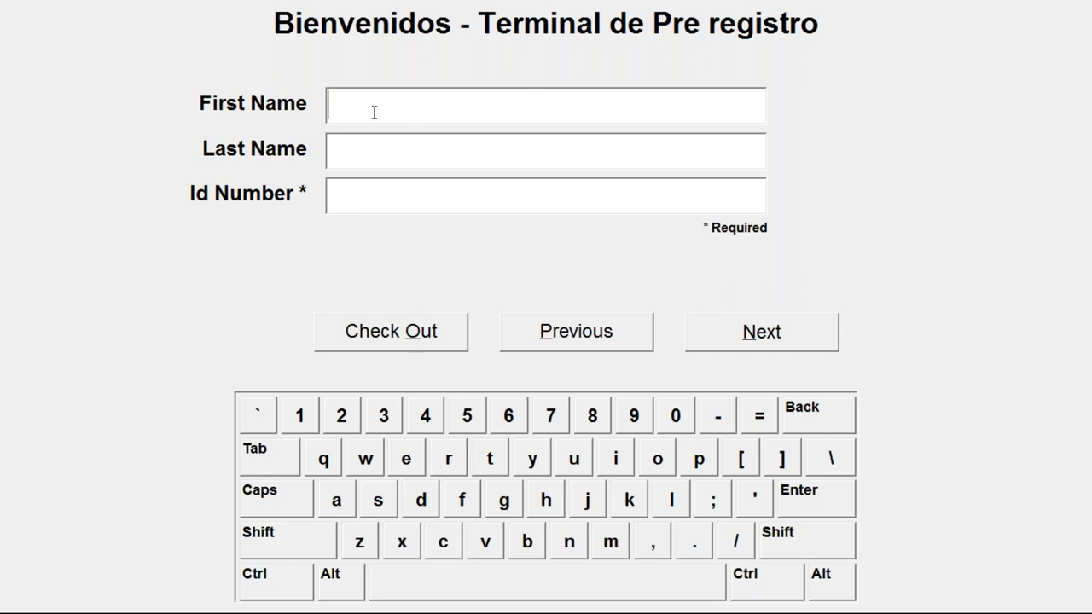
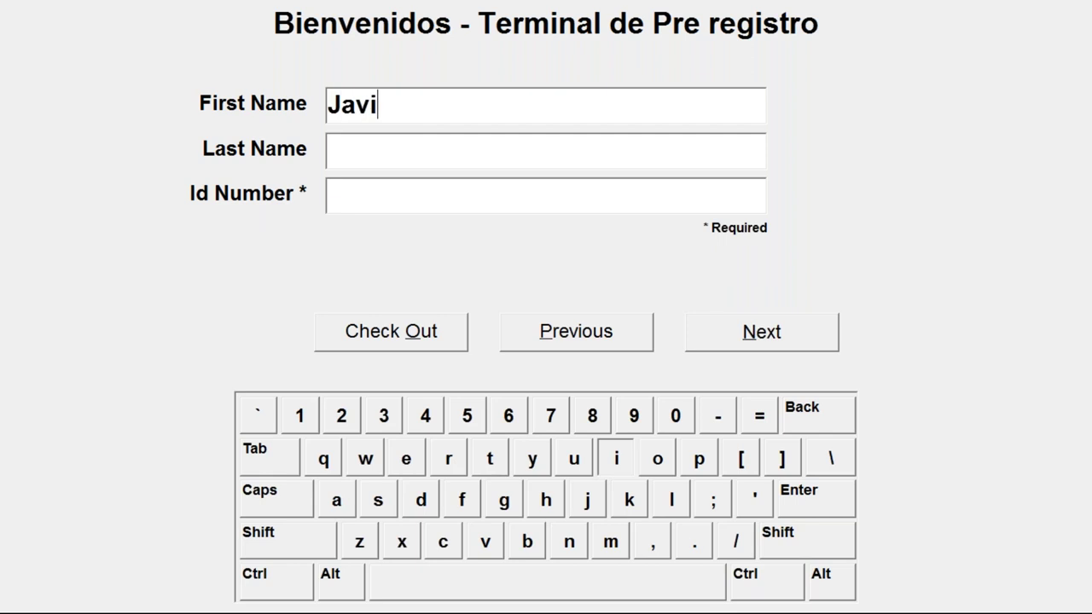
{"action": "key", "text": "Tab"}
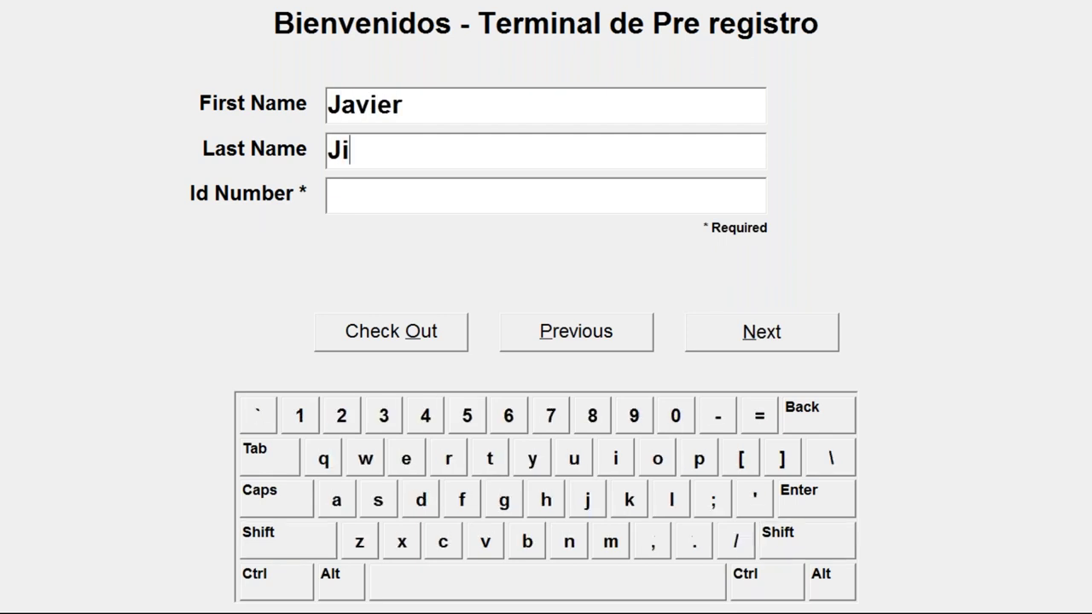
{"action": "key", "text": "Tab"}
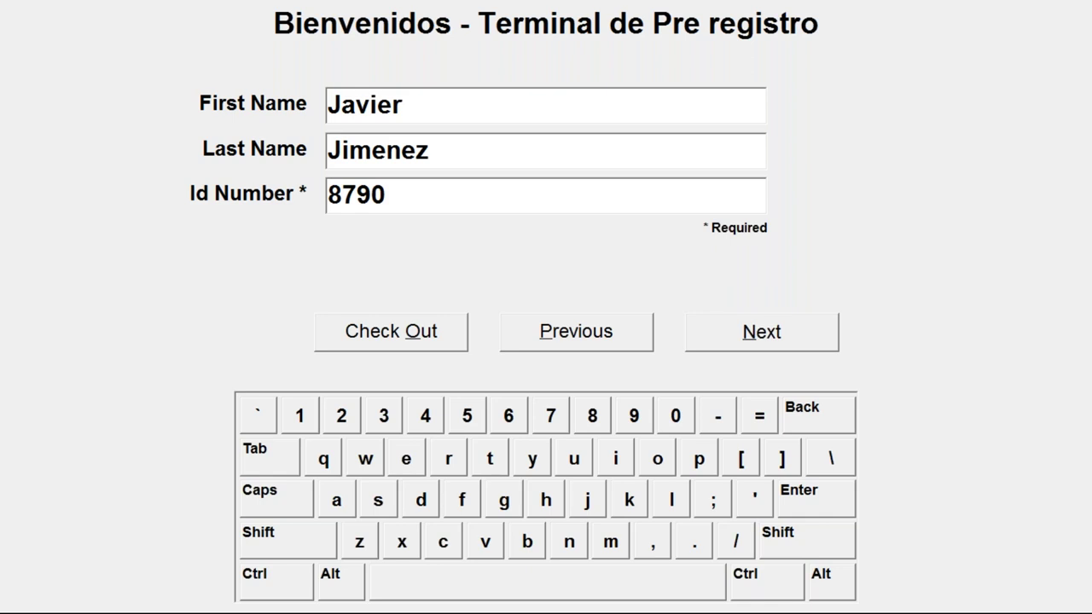
{"action": "left_click", "coordinate": [762, 340]}
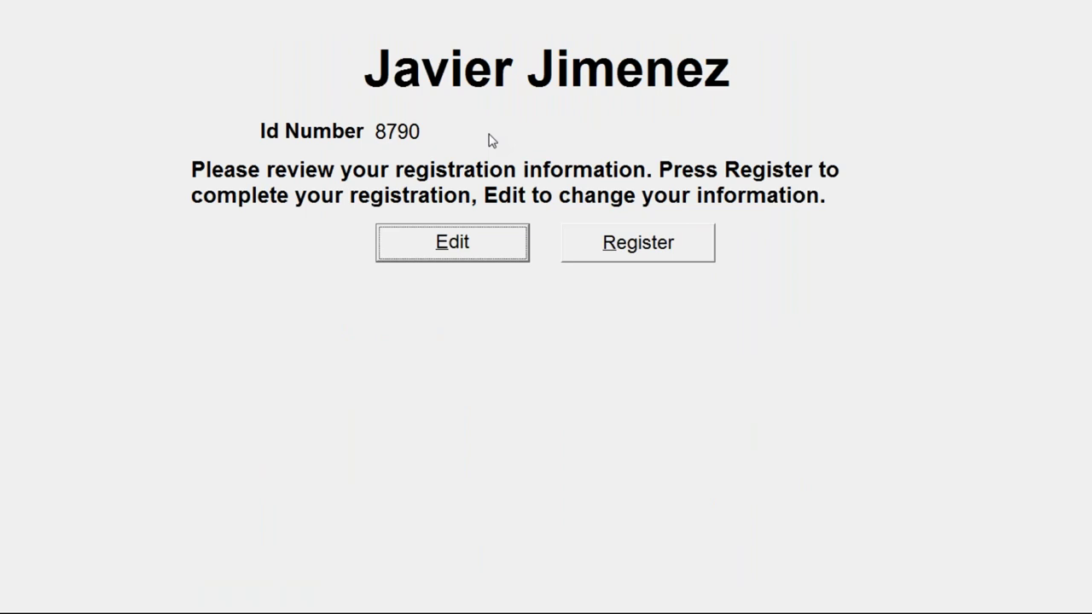
Submit the reviewed visitor details with Register to finish the self-registration.
{"action": "left_click", "coordinate": [663, 250]}
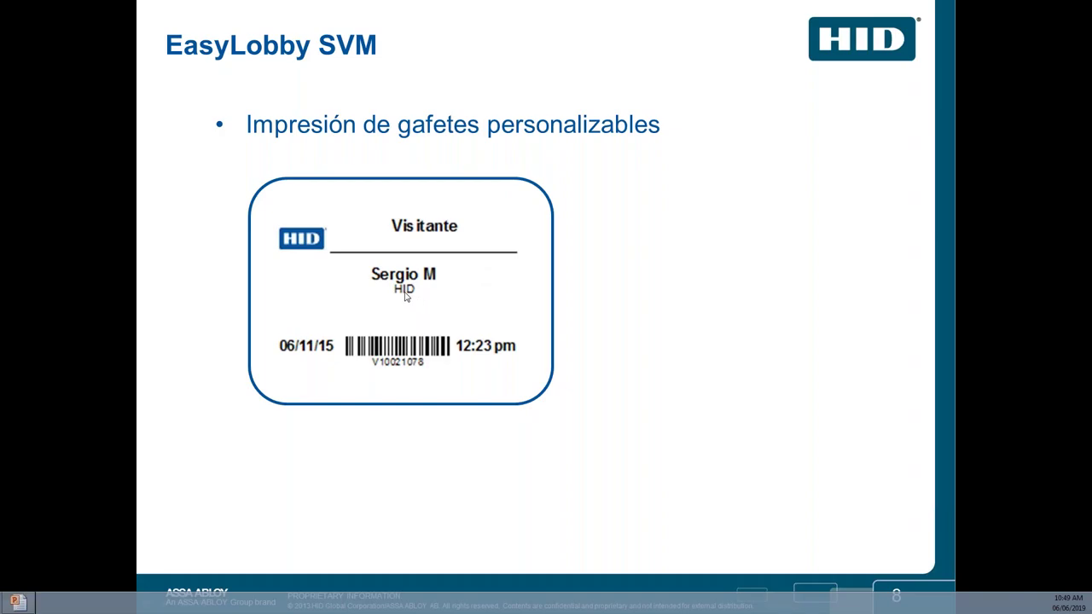
Advance the slideshow to slide 10, EasyLobby Administrator.
{"action": "key", "text": "Right"}
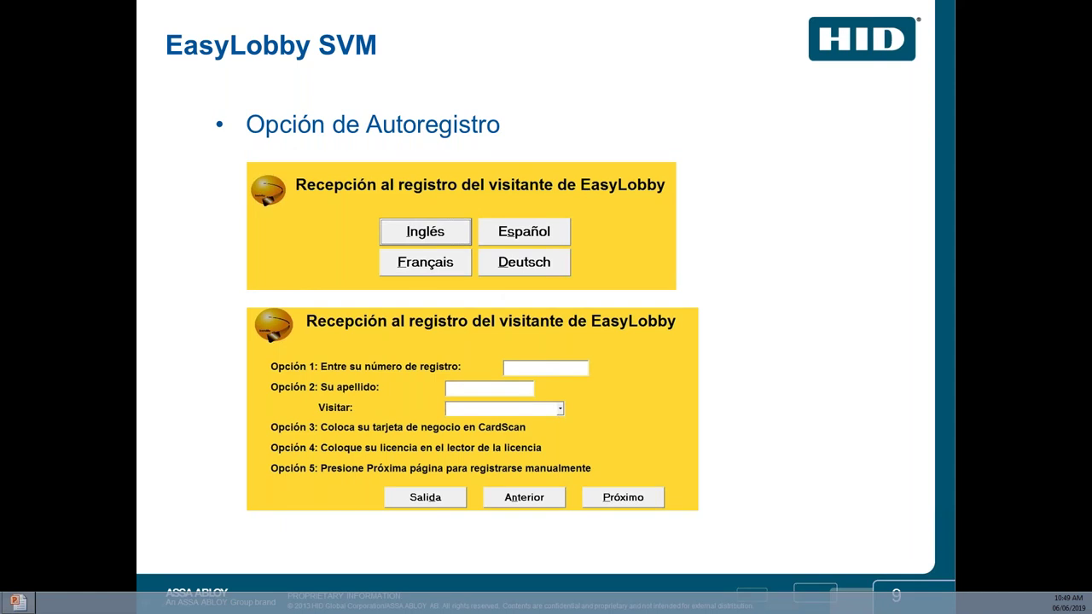
{"action": "key", "text": "Left"}
{"action": "left_click", "coordinate": [484, 419]}
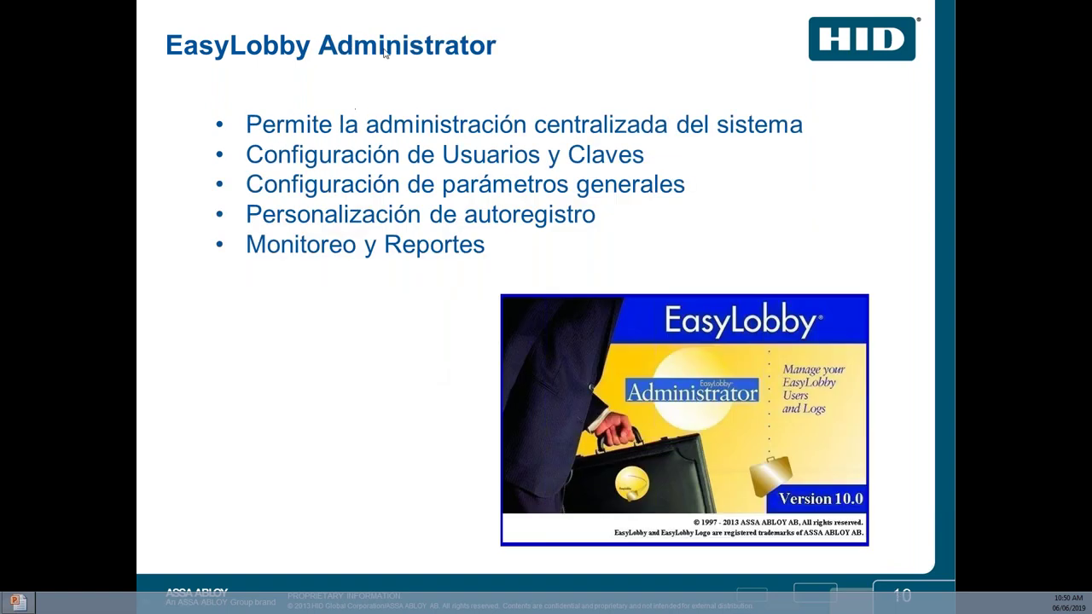
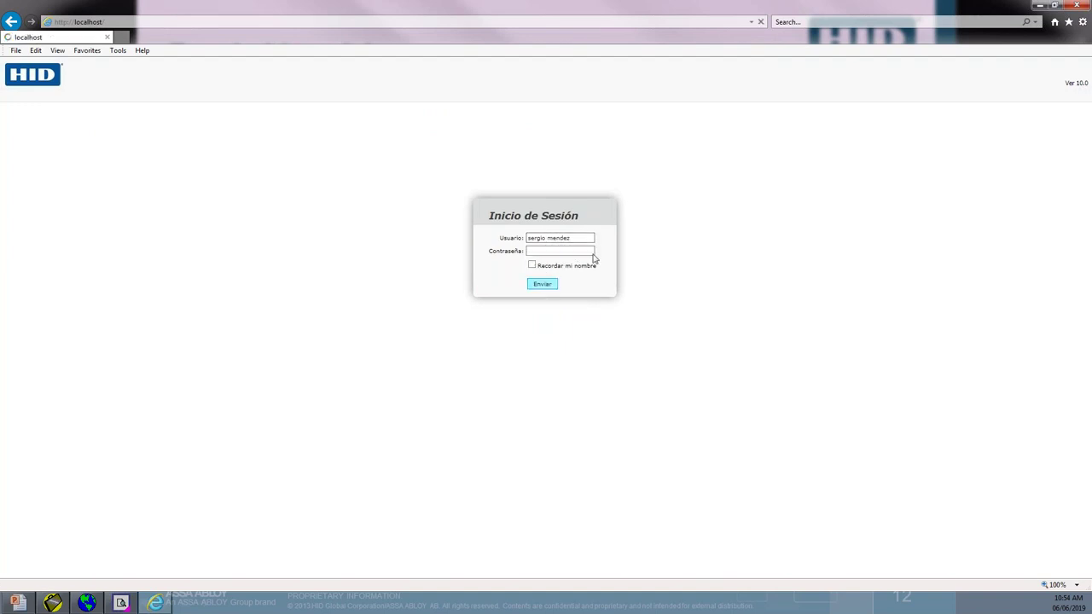
Sign in to the pre-registration site and choose Meeting as the visit reason.
{"action": "left_click", "coordinate": [544, 285]}
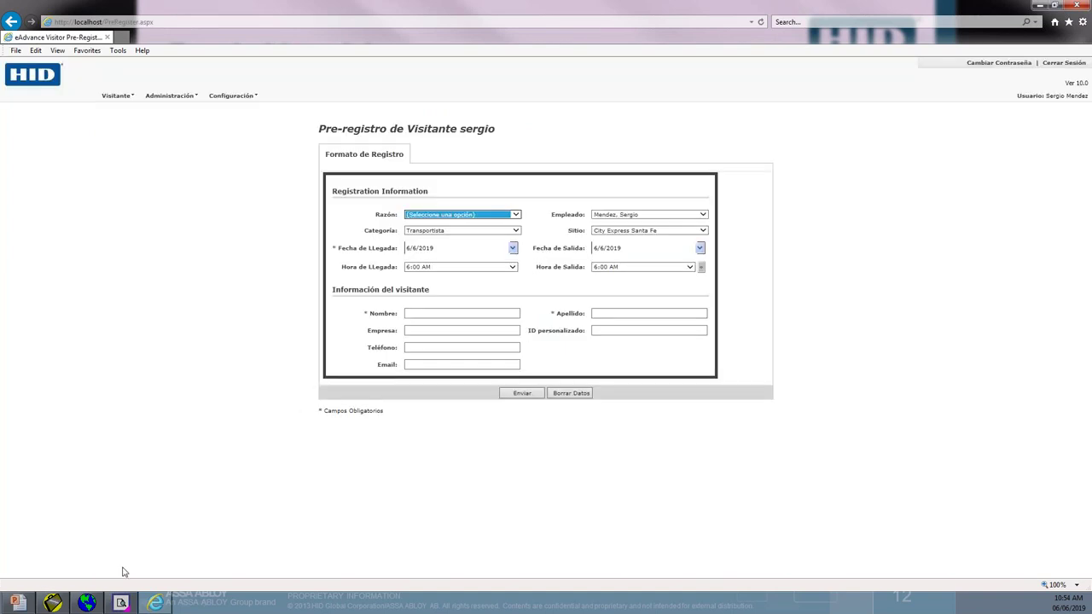
{"action": "left_click", "coordinate": [52, 603]}
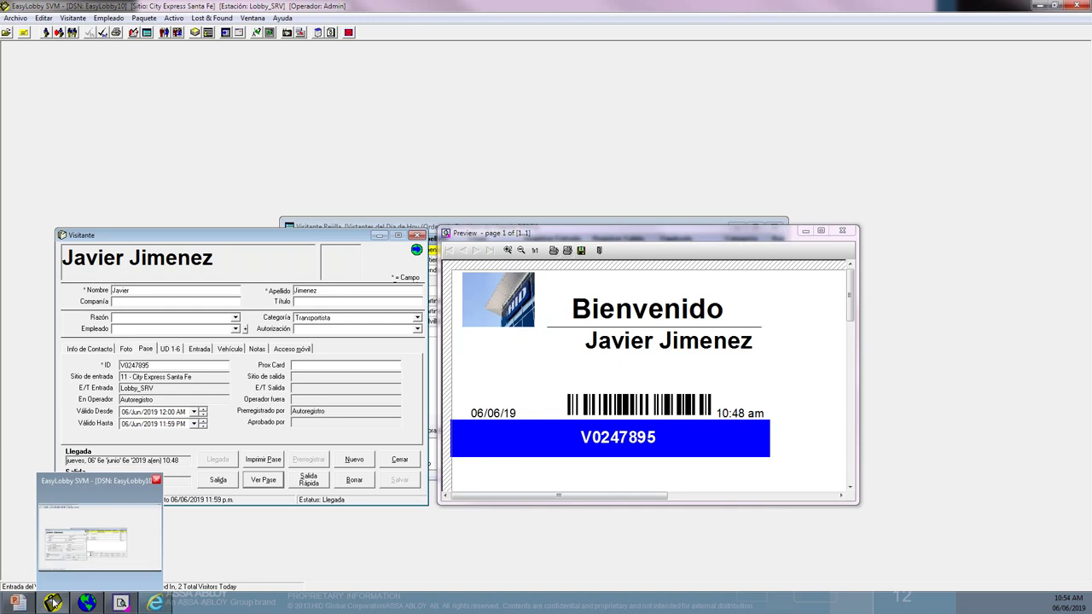
{"action": "left_click", "coordinate": [52, 603]}
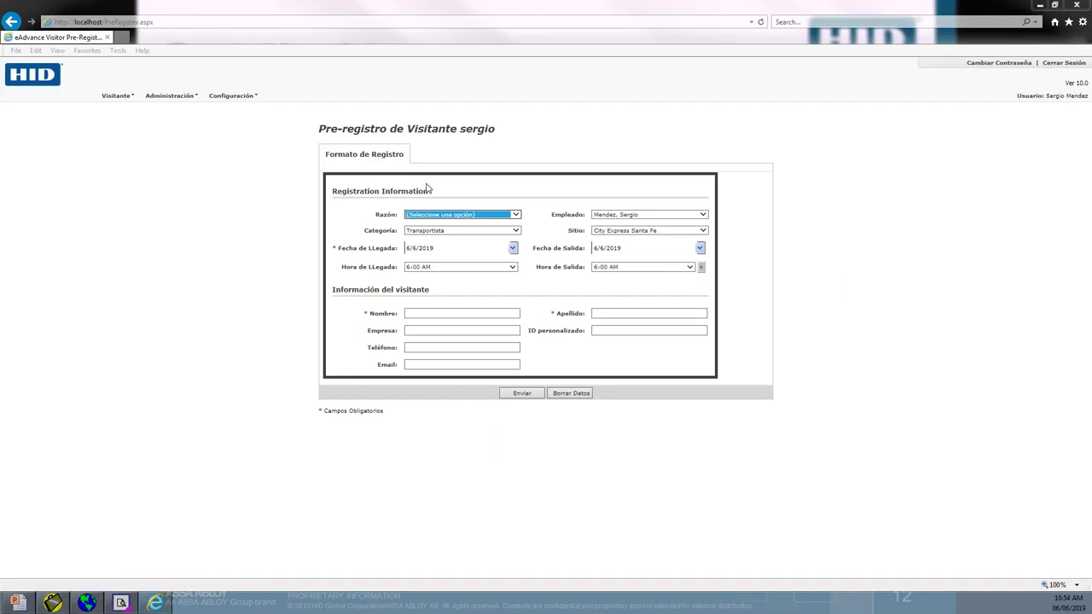
{"action": "left_click", "coordinate": [515, 216]}
{"action": "left_click", "coordinate": [448, 222]}
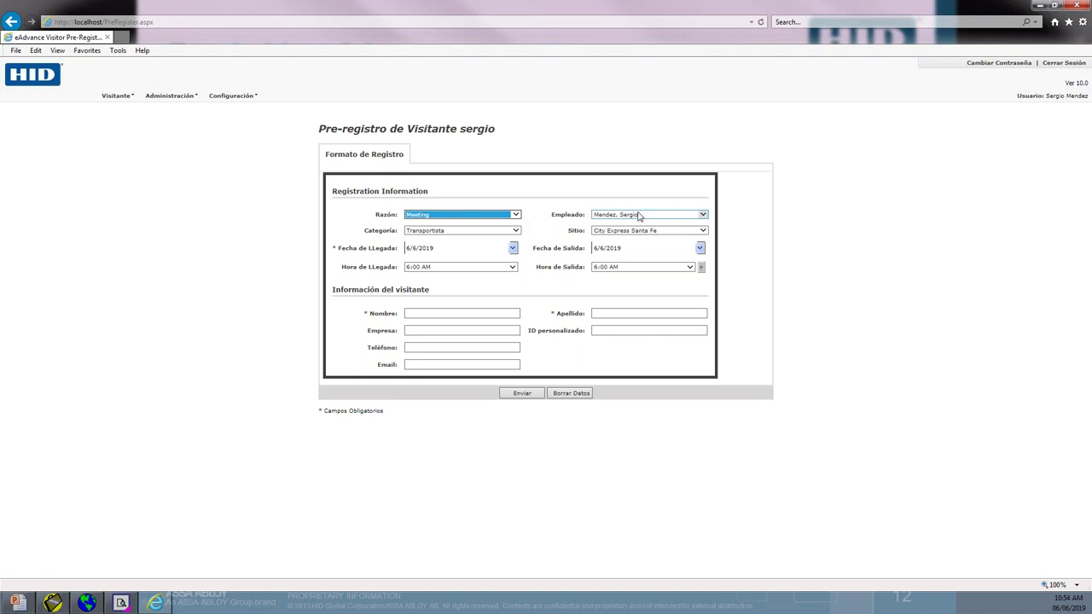
Keep 6/6/2019 as the arrival date and set the visit from 11:15 to 11:45 AM.
{"action": "triple_click", "coordinate": [1046, 103]}
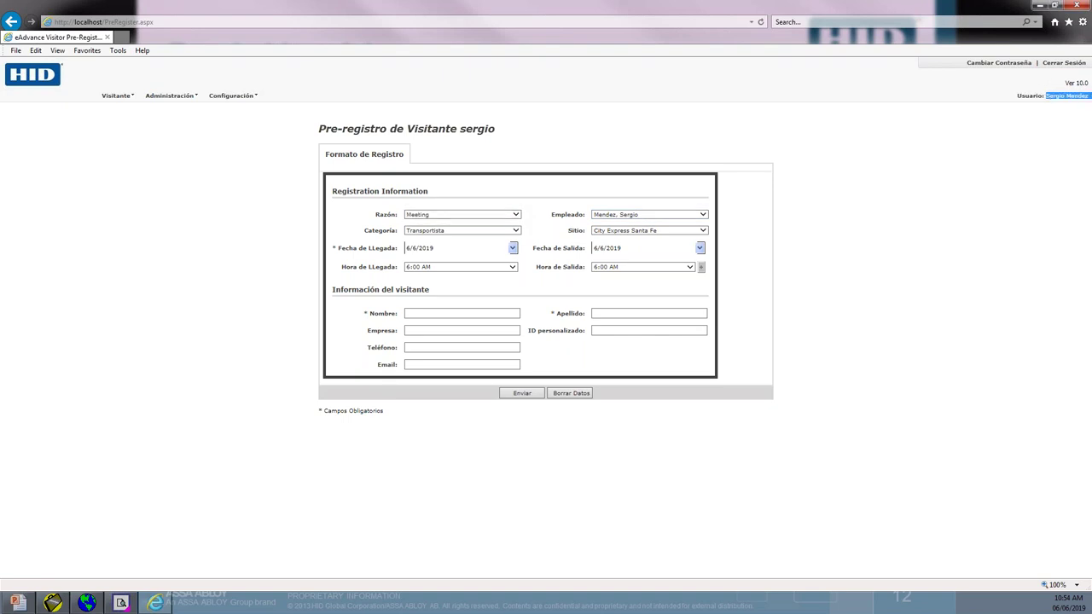
{"action": "left_click", "coordinate": [513, 247]}
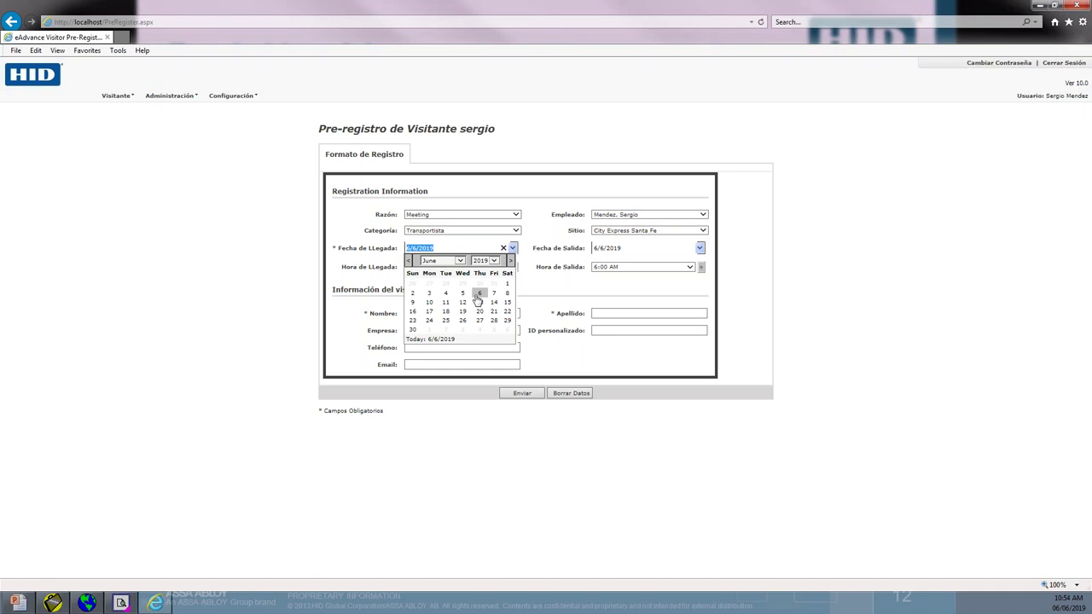
{"action": "left_click", "coordinate": [560, 277]}
{"action": "left_click", "coordinate": [509, 270]}
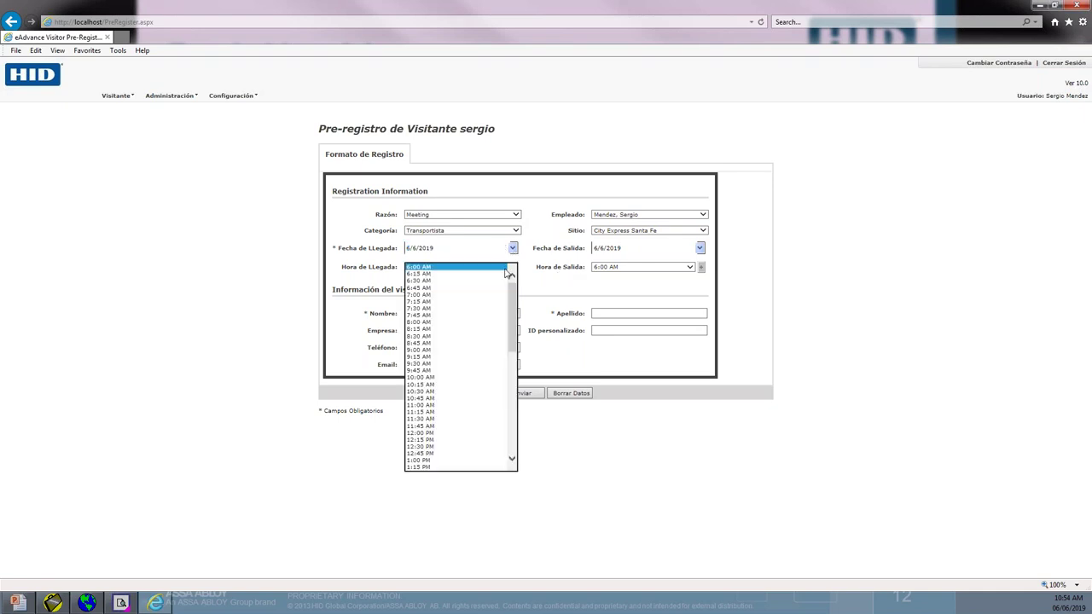
{"action": "left_click", "coordinate": [427, 413]}
{"action": "left_click", "coordinate": [690, 267]}
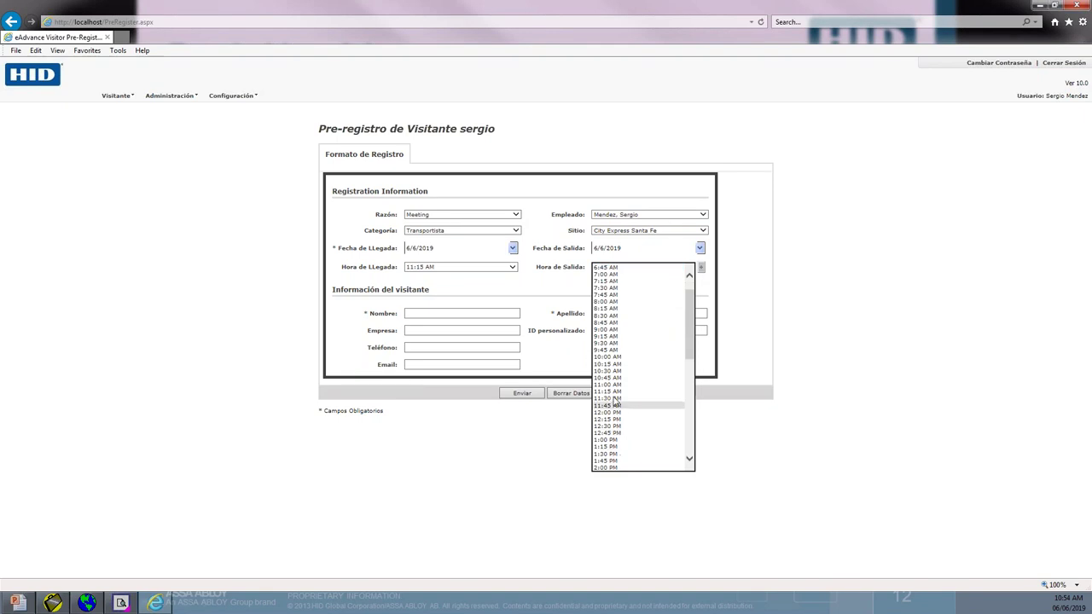
{"action": "left_click", "coordinate": [613, 406]}
Fill in the visitor's first name, last name and e-mail from autocomplete suggestions and submit.
{"action": "left_click", "coordinate": [461, 314]}
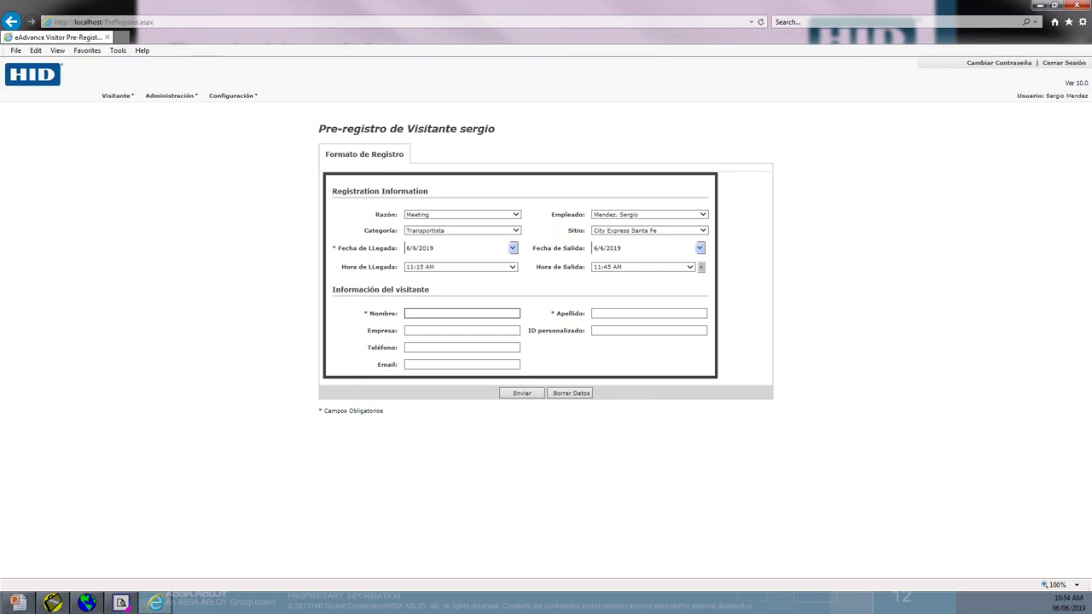
{"action": "type", "text": "Mi"}
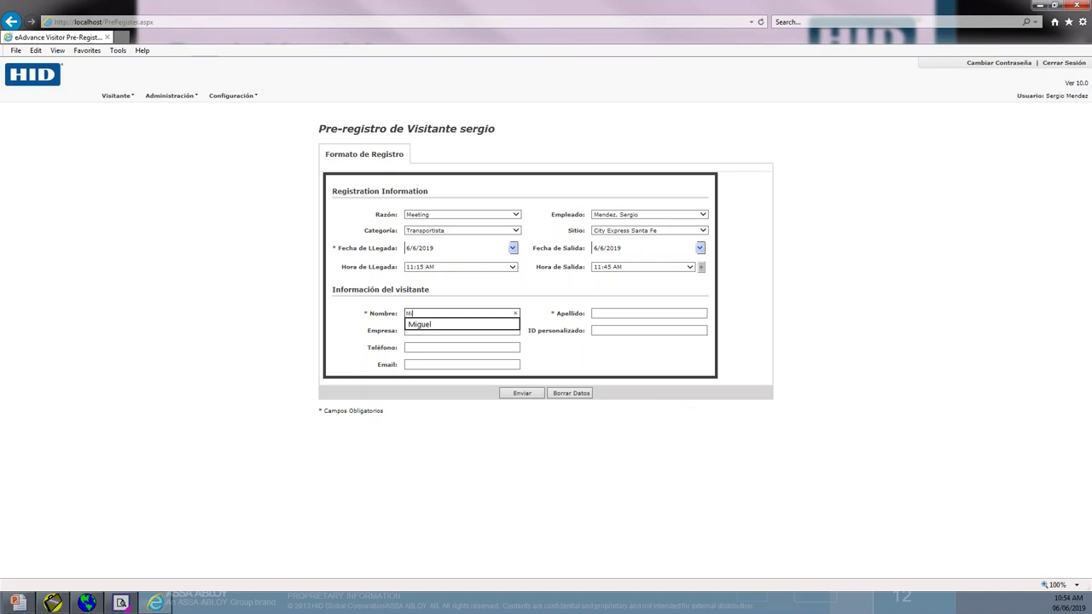
{"action": "key", "text": "Down"}
{"action": "key", "text": "Tab"}
{"action": "type", "text": "J"}
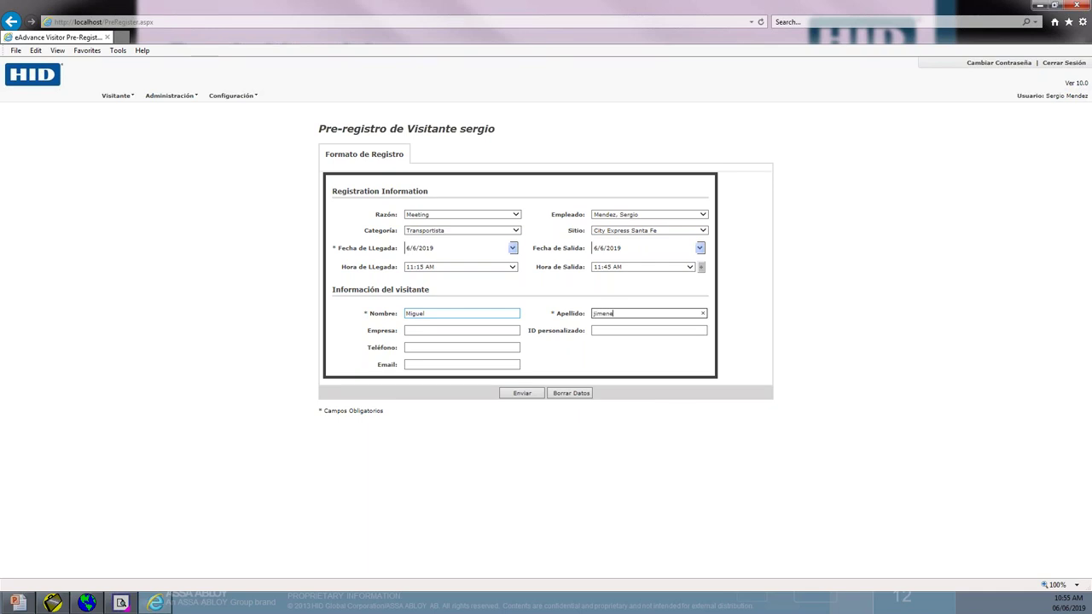
{"action": "left_click", "coordinate": [419, 363]}
{"action": "key", "text": "Down"}
{"action": "key", "text": "Return"}
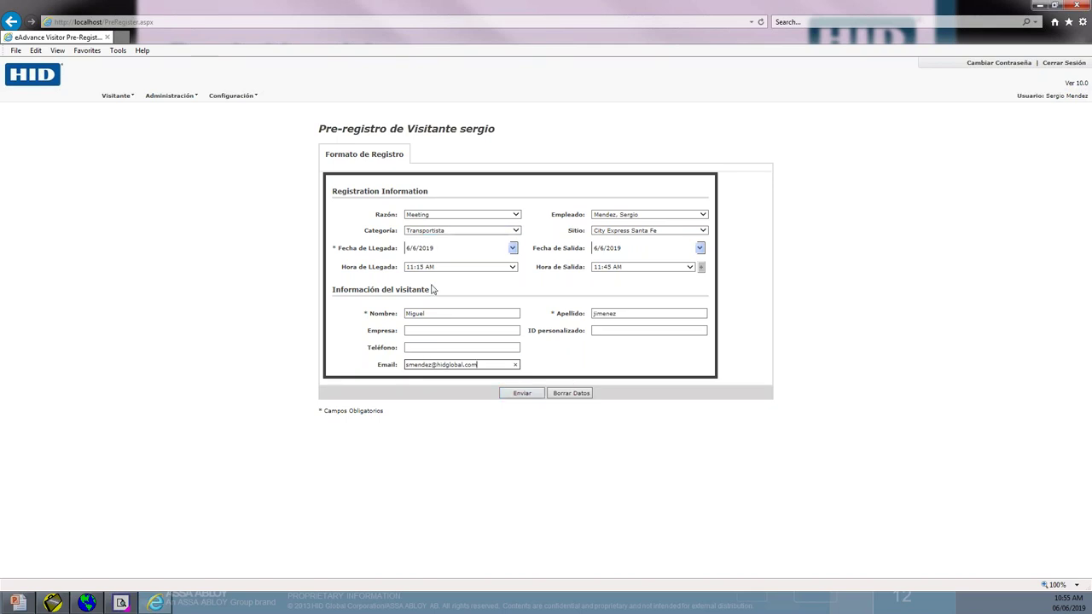
{"action": "left_click", "coordinate": [521, 394]}
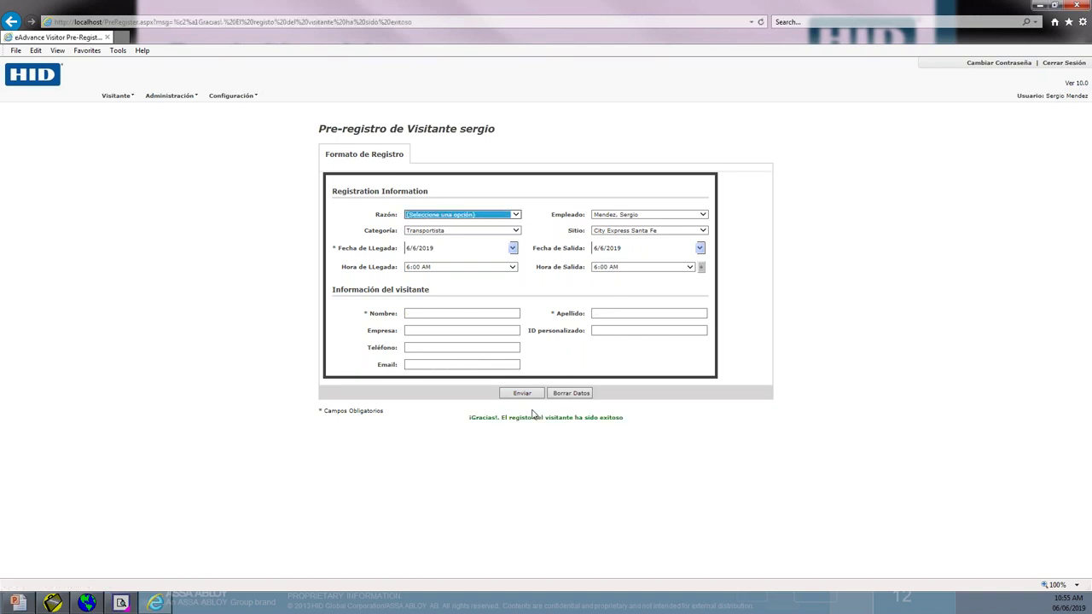
Review the success message and read through the confirmation e-mail, including the City Express Santa Fe site.
{"action": "left_click_drag", "start_coordinate": [472, 418], "coordinate": [641, 418]}
{"action": "left_click", "coordinate": [651, 427]}
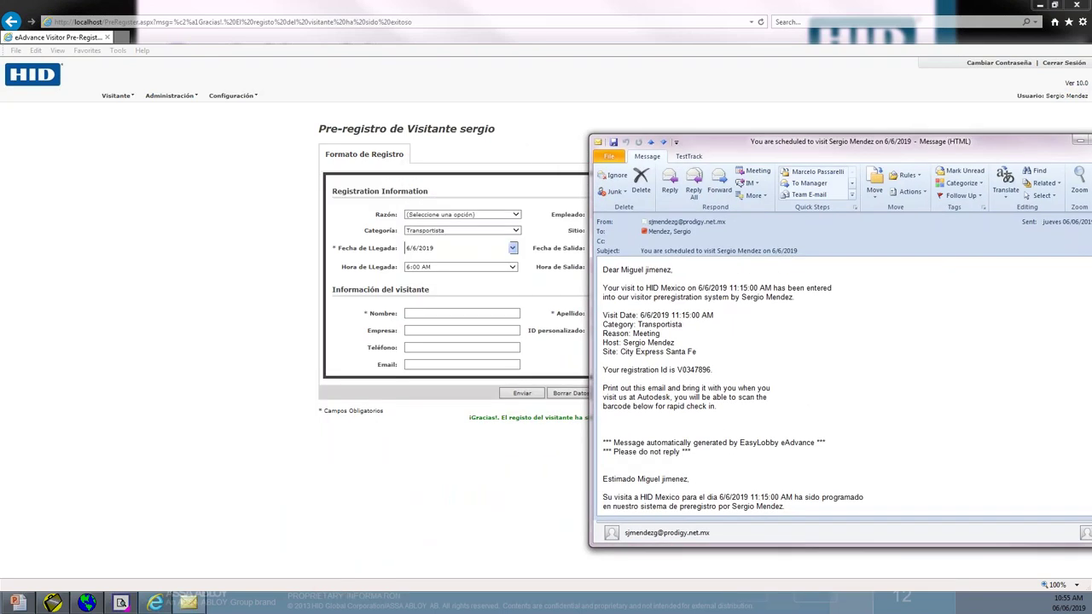
{"action": "left_click_drag", "start_coordinate": [675, 273], "coordinate": [740, 290]}
{"action": "left_click", "coordinate": [632, 288]}
{"action": "scroll", "coordinate": [632, 328], "scroll_direction": "down", "scroll_amount": 2}
{"action": "scroll", "coordinate": [640, 331], "scroll_direction": "up", "scroll_amount": 2}
{"action": "scroll", "coordinate": [653, 334], "scroll_direction": "down", "scroll_amount": 1}
{"action": "scroll", "coordinate": [652, 333], "scroll_direction": "down", "scroll_amount": 6}
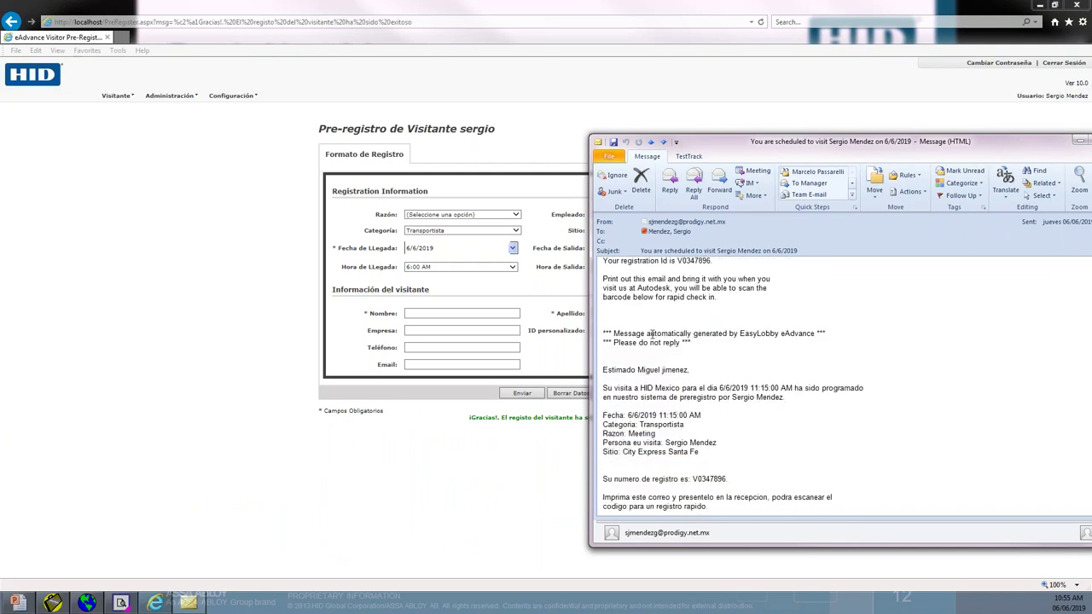
{"action": "scroll", "coordinate": [653, 334], "scroll_direction": "down", "scroll_amount": 1}
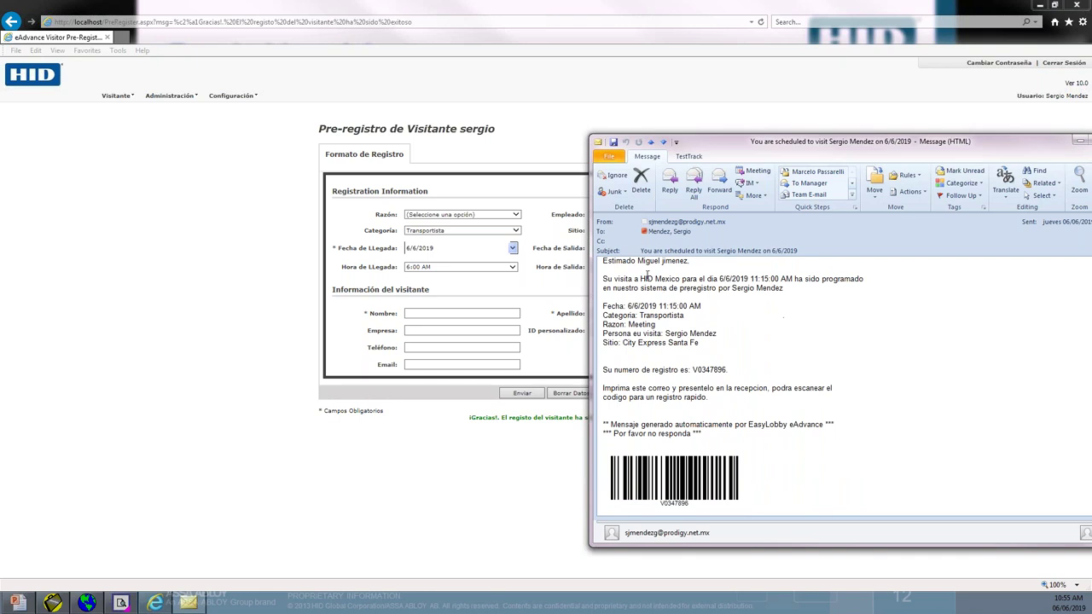
{"action": "left_click_drag", "start_coordinate": [610, 281], "coordinate": [850, 279]}
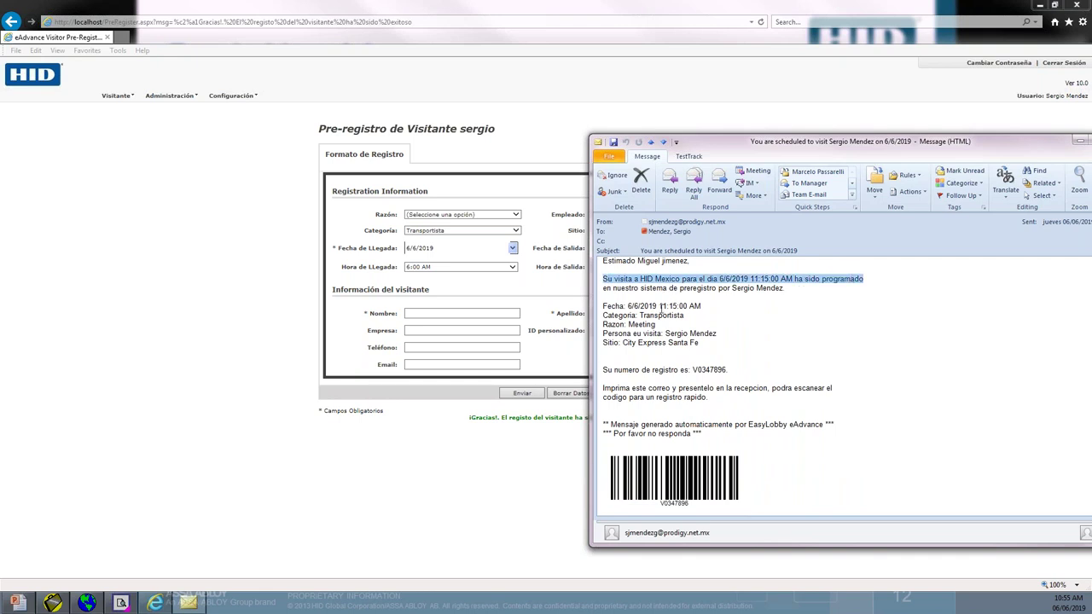
{"action": "left_click_drag", "start_coordinate": [624, 343], "coordinate": [699, 370]}
{"action": "left_click", "coordinate": [719, 382]}
Copy the registration number from the e-mail and return to the pre-registration page.
{"action": "right_click", "coordinate": [698, 373]}
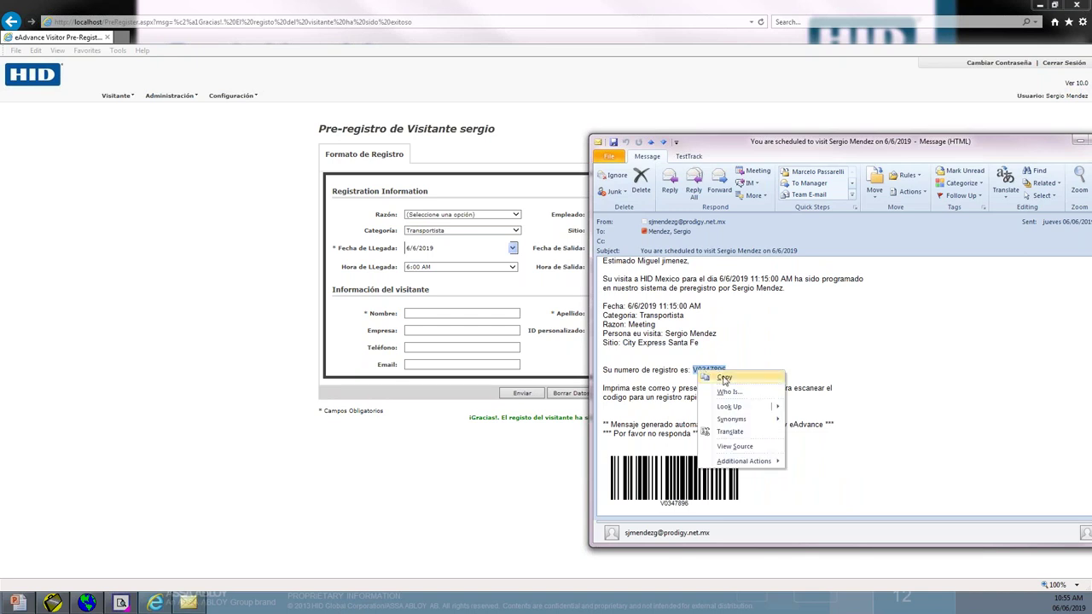
{"action": "left_click", "coordinate": [741, 377]}
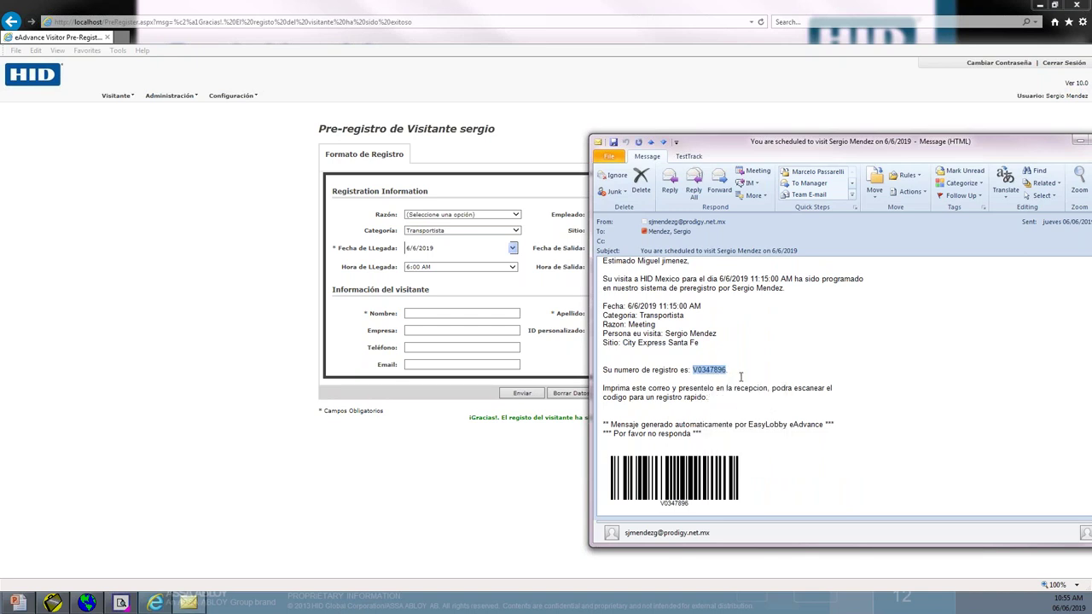
{"action": "scroll", "coordinate": [746, 403], "scroll_direction": "down", "scroll_amount": 1}
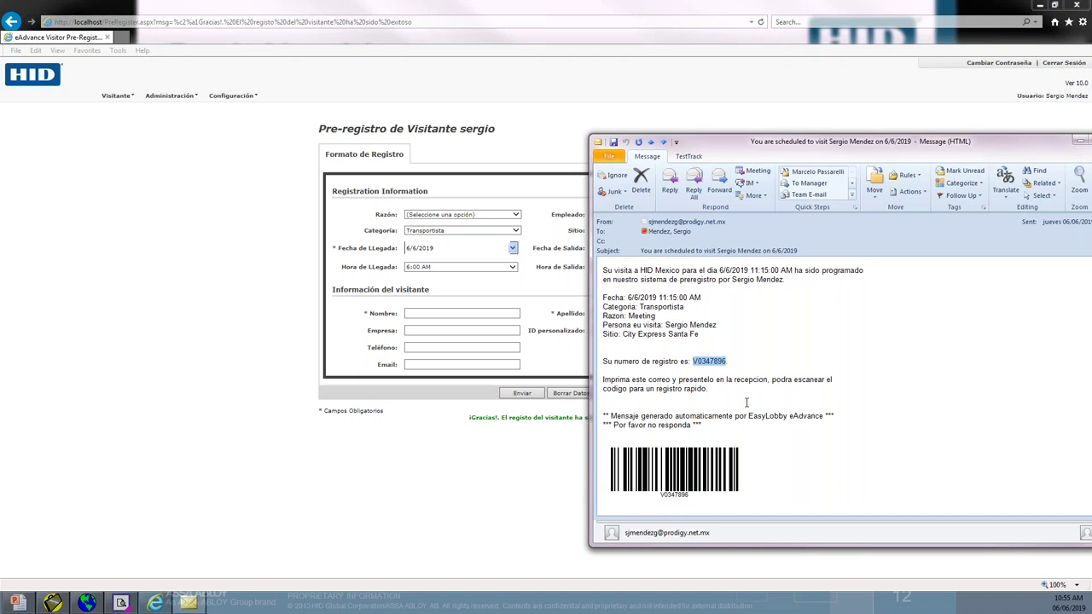
{"action": "left_click", "coordinate": [761, 460]}
{"action": "scroll", "coordinate": [794, 387], "scroll_direction": "up", "scroll_amount": 2}
{"action": "scroll", "coordinate": [794, 387], "scroll_direction": "up", "scroll_amount": 6}
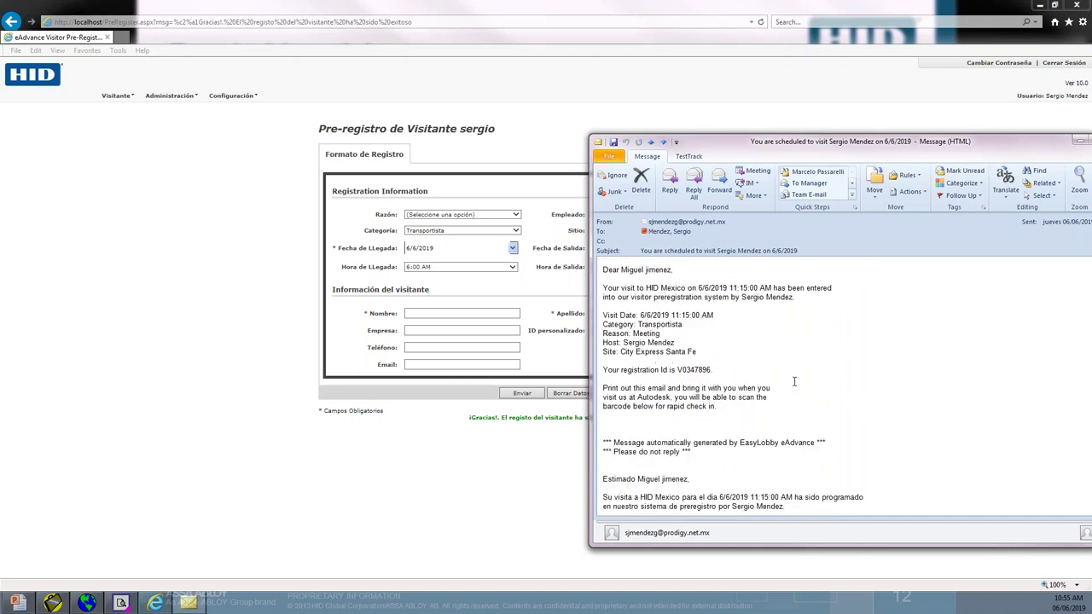
{"action": "scroll", "coordinate": [793, 382], "scroll_direction": "down", "scroll_amount": 8}
{"action": "left_click", "coordinate": [422, 286]}
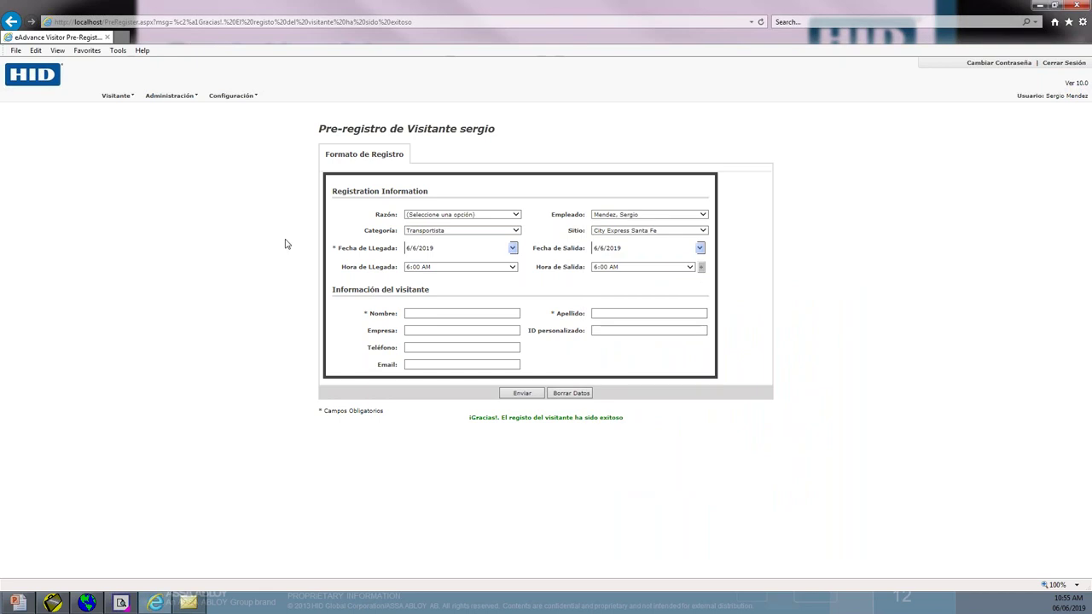
Edit the visitor's registration to change the arrival date to 6/7/2019 and save it.
{"action": "mouse_move", "coordinate": [117, 96]}
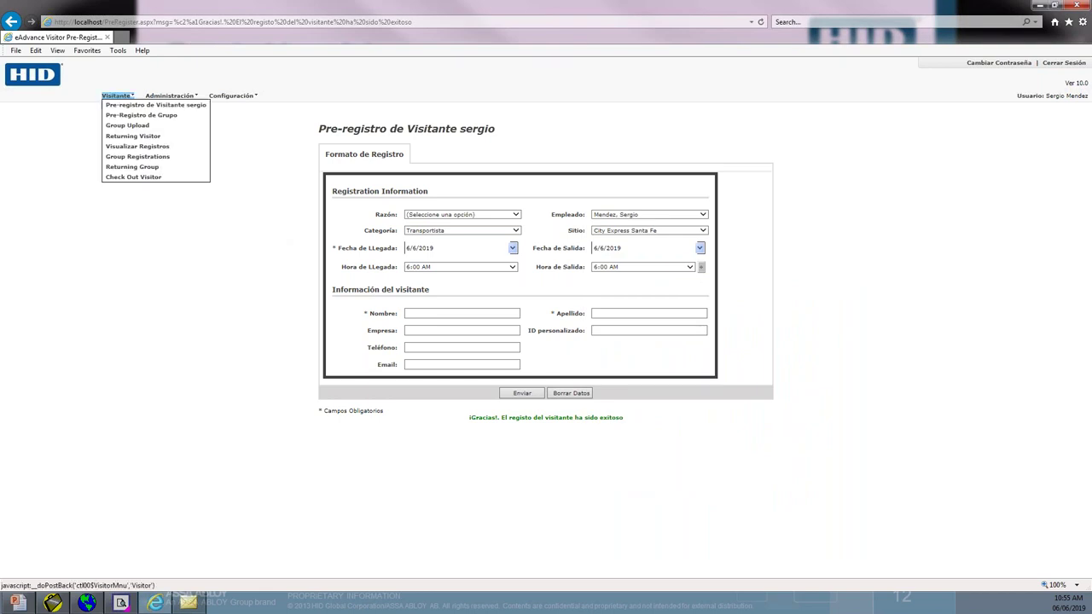
{"action": "left_click", "coordinate": [142, 149]}
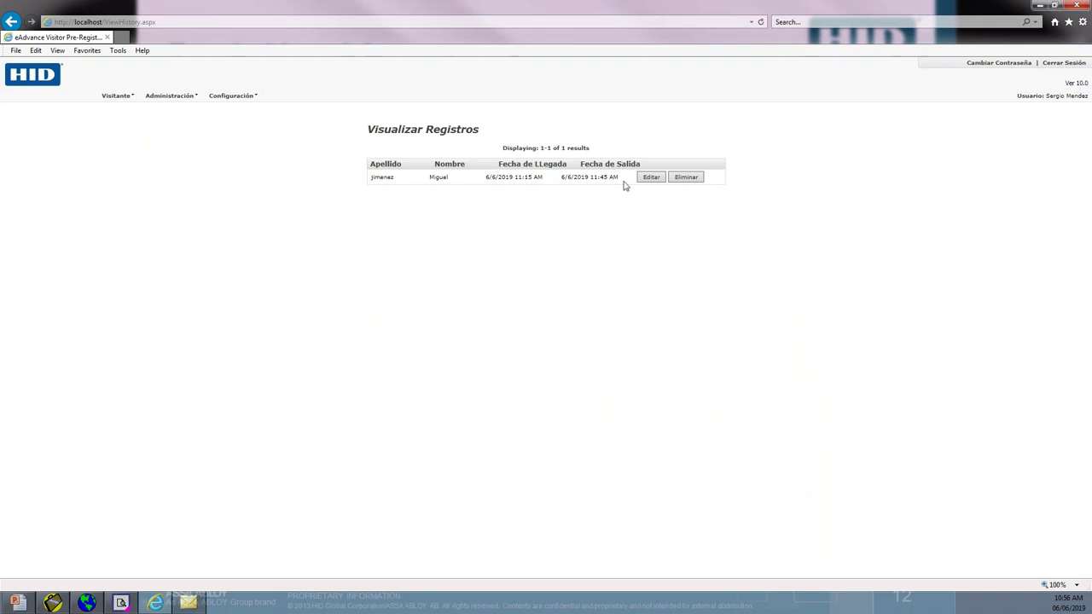
{"action": "left_click", "coordinate": [651, 178]}
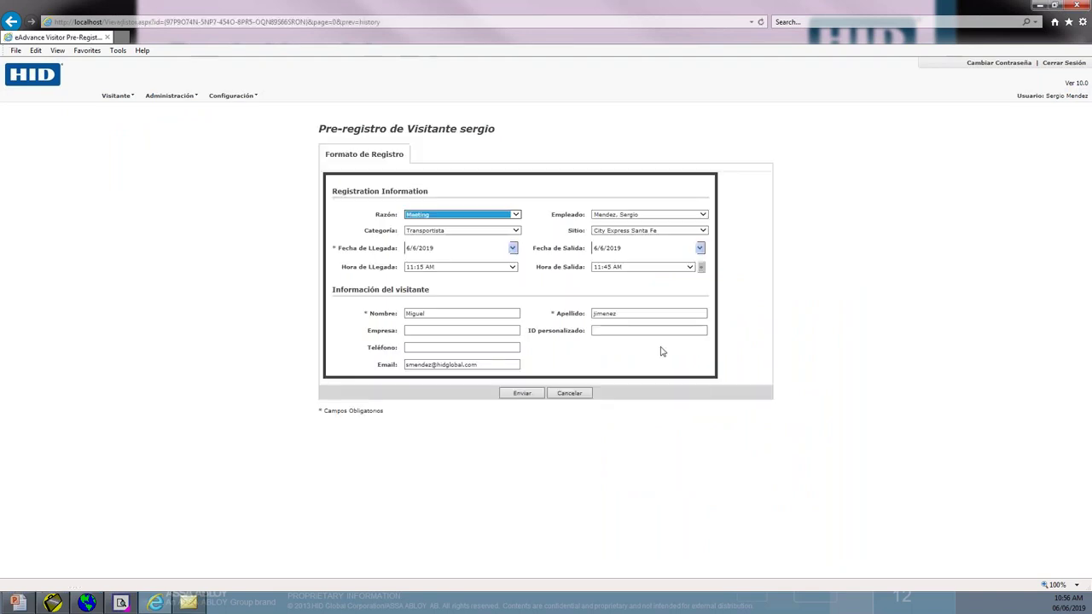
{"action": "left_click", "coordinate": [513, 248]}
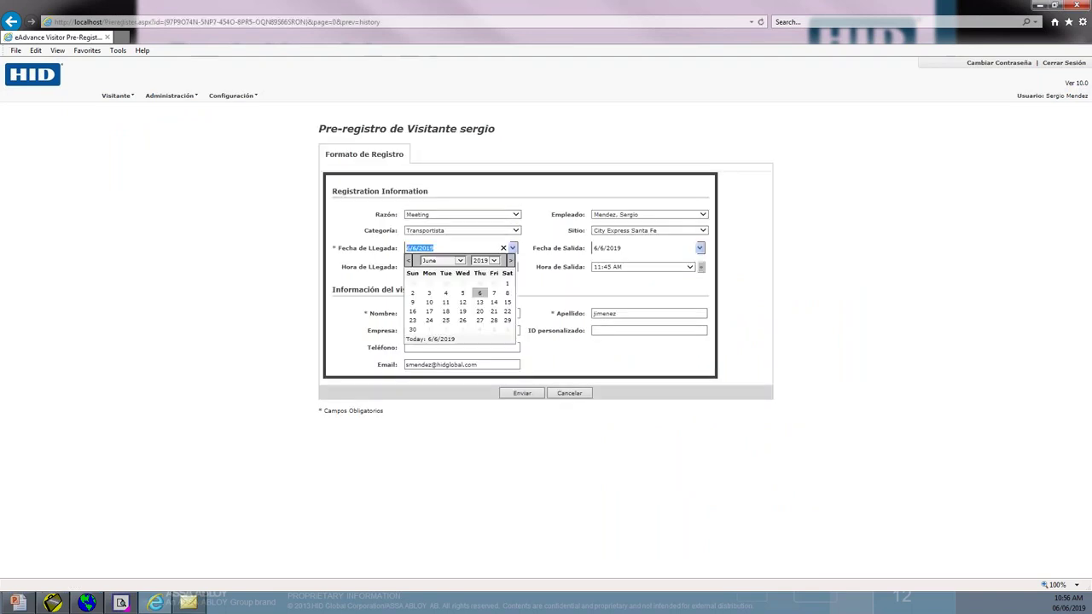
{"action": "left_click", "coordinate": [495, 291]}
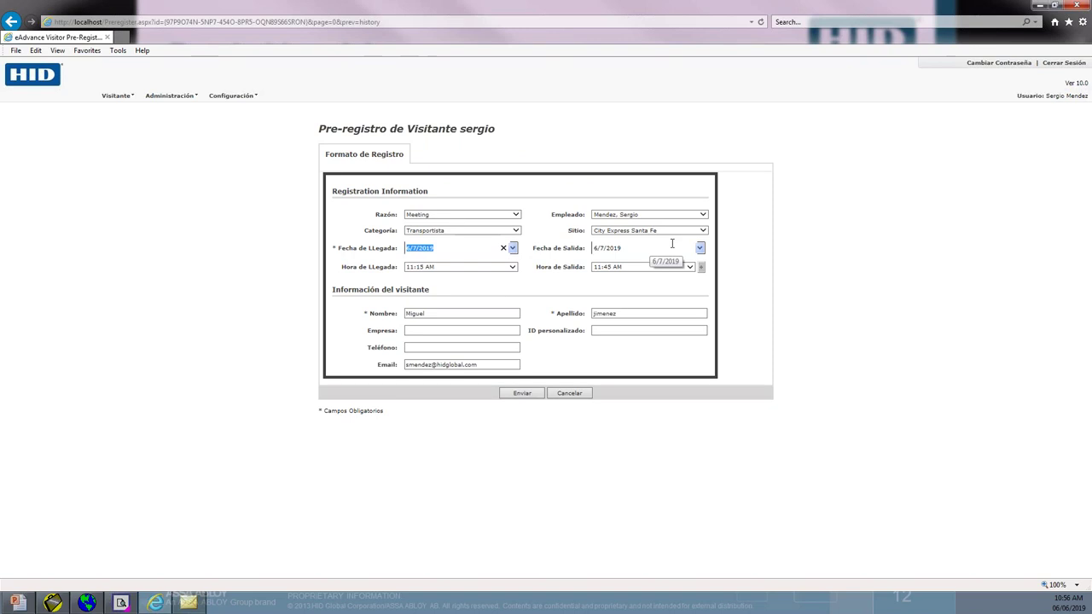
{"action": "left_click", "coordinate": [517, 395]}
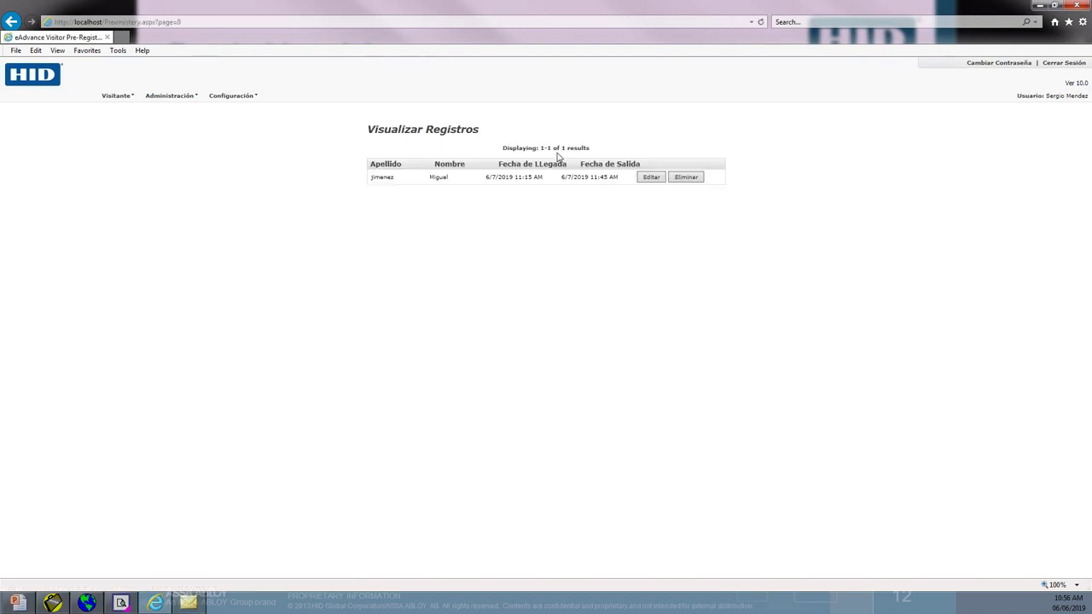
Reload the registrations list and check it against the registration number in the e-mail.
{"action": "mouse_move", "coordinate": [117, 95]}
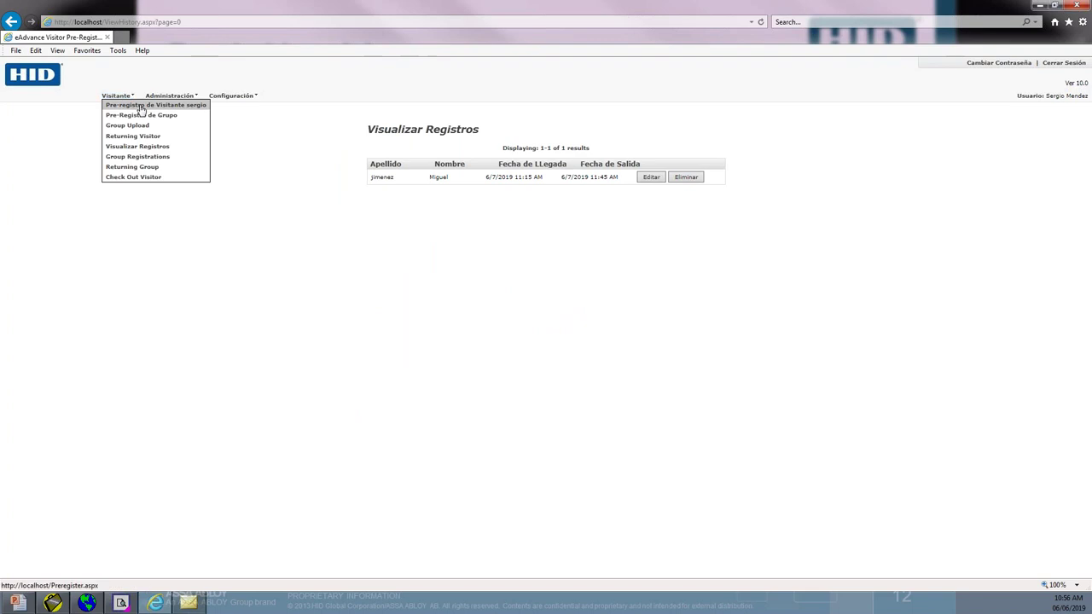
{"action": "left_click", "coordinate": [158, 149]}
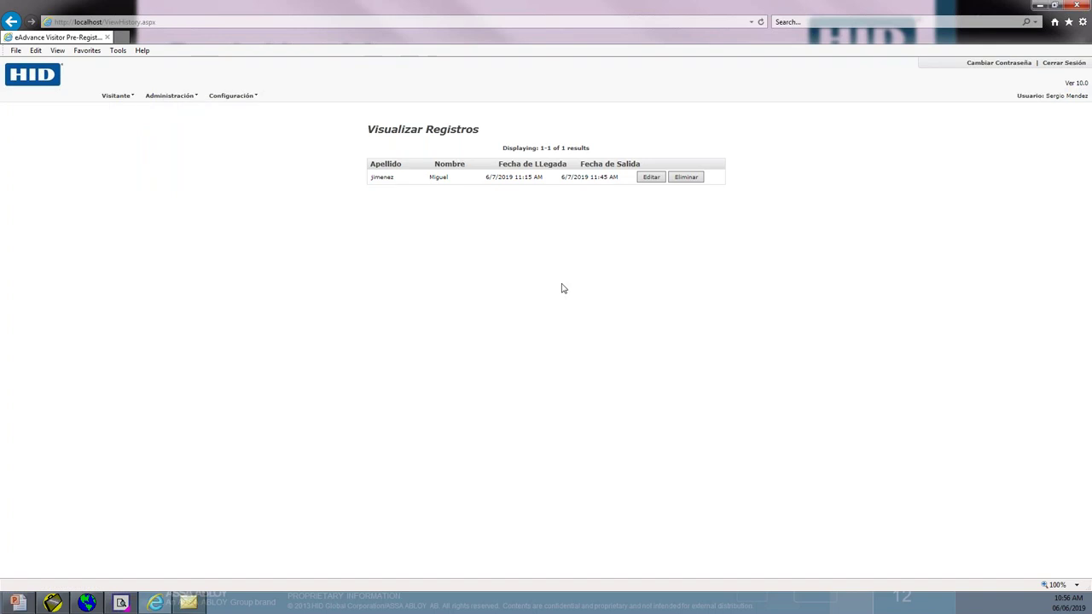
{"action": "left_click", "coordinate": [190, 604]}
{"action": "left_click_drag", "start_coordinate": [729, 361], "coordinate": [693, 361]}
{"action": "left_click", "coordinate": [565, 208]}
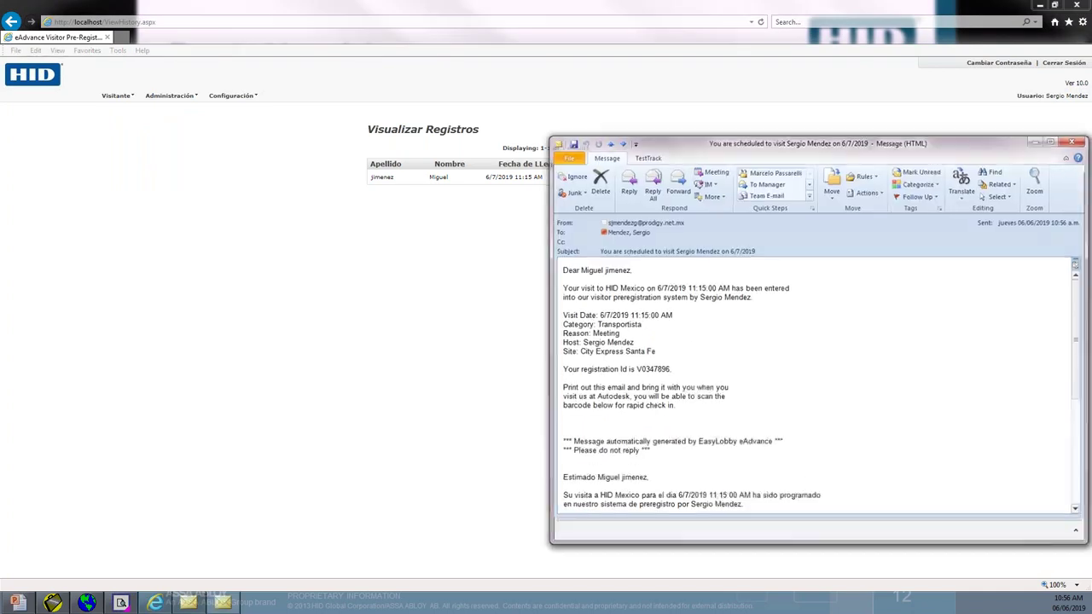
Scroll through the updated e-mail, then bring the registrations page back in front.
{"action": "scroll", "coordinate": [632, 428], "scroll_direction": "down", "scroll_amount": 2}
{"action": "scroll", "coordinate": [807, 443], "scroll_direction": "down", "scroll_amount": 1}
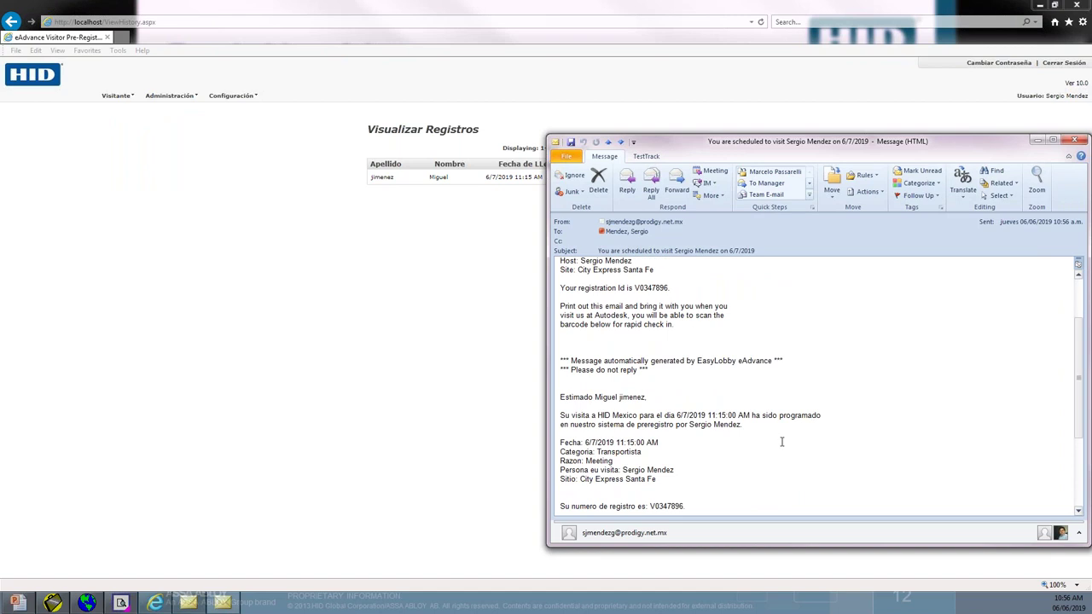
{"action": "left_click_drag", "start_coordinate": [598, 442], "coordinate": [635, 443]}
{"action": "left_click", "coordinate": [654, 482]}
{"action": "scroll", "coordinate": [655, 482], "scroll_direction": "down", "scroll_amount": 5}
{"action": "left_click", "coordinate": [436, 269]}
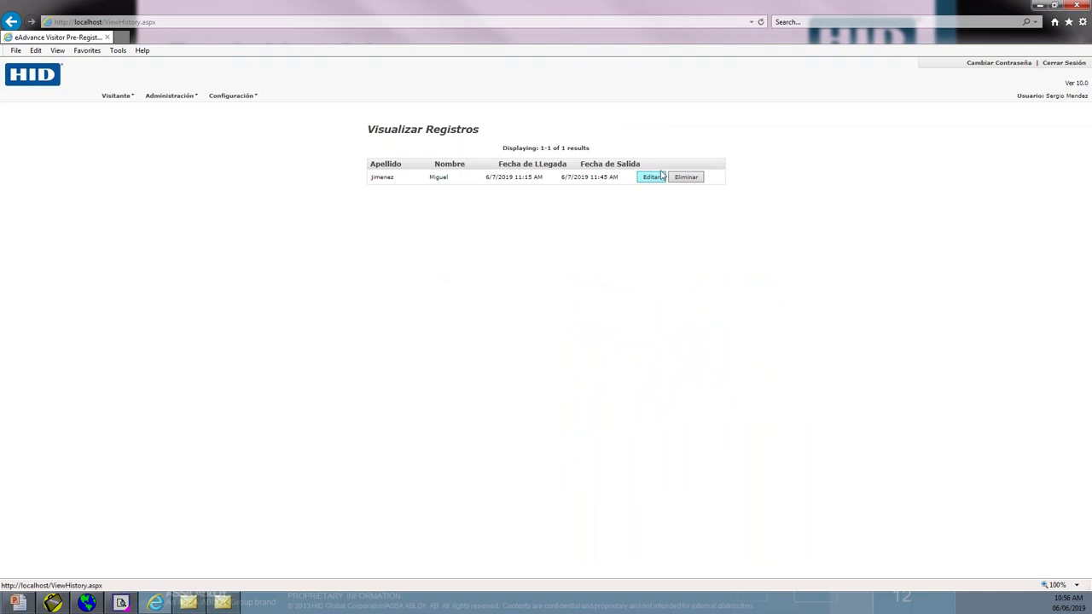
Delete the visitor's 6/7/2019 registration and open a blank pre-registration form.
{"action": "left_click", "coordinate": [691, 177]}
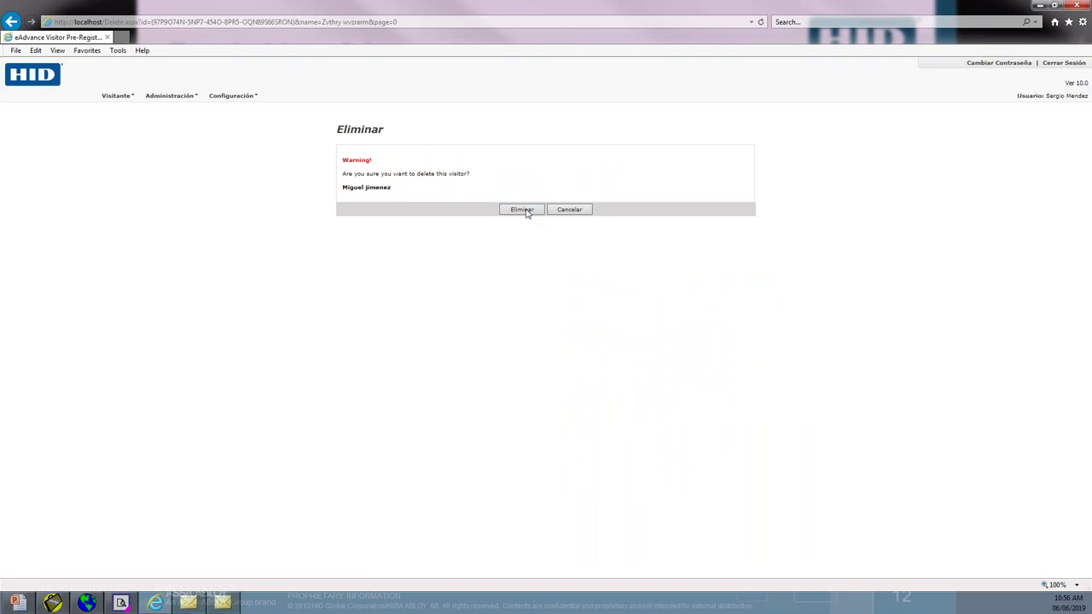
{"action": "left_click", "coordinate": [523, 210]}
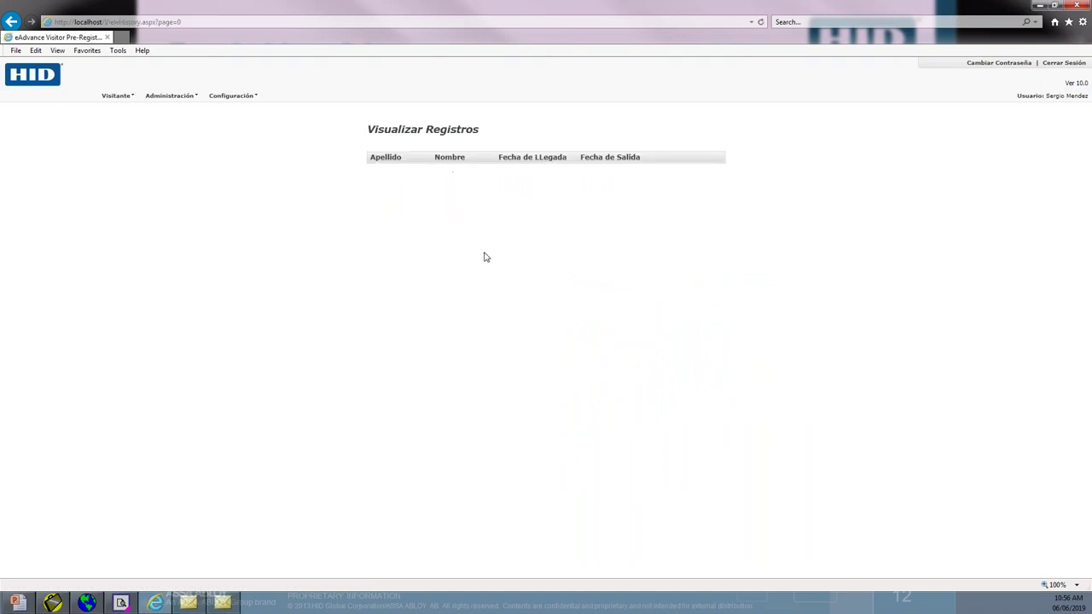
{"action": "left_click", "coordinate": [128, 105]}
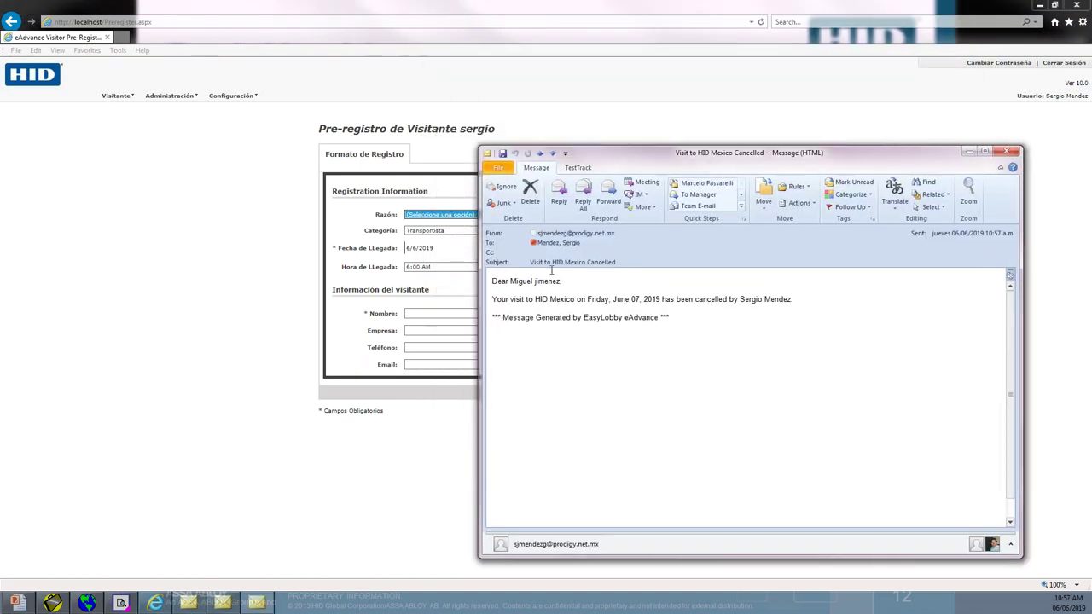
Review the cancellation e-mail and the 6/6/2019 scheduled-visit e-mail, then return to the form.
{"action": "left_click_drag", "start_coordinate": [616, 262], "coordinate": [801, 300]}
{"action": "left_click", "coordinate": [765, 301]}
{"action": "left_click_drag", "start_coordinate": [791, 300], "coordinate": [660, 318]}
{"action": "left_click", "coordinate": [492, 281]}
{"action": "left_click", "coordinate": [660, 317]}
{"action": "left_click_drag", "start_coordinate": [710, 156], "coordinate": [739, 160]}
{"action": "left_click", "coordinate": [200, 606]}
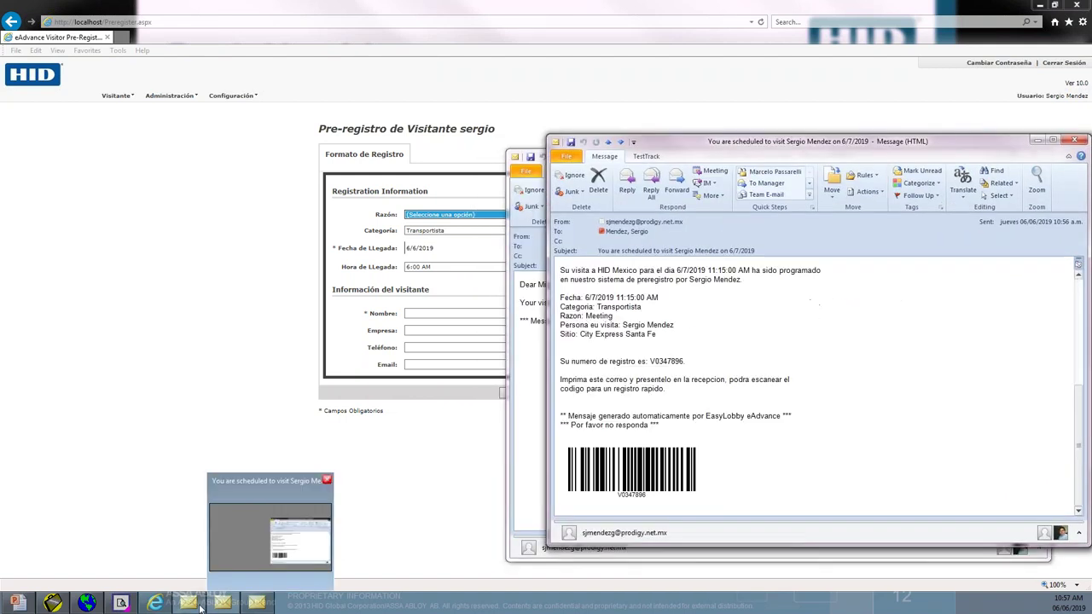
{"action": "left_click", "coordinate": [221, 604]}
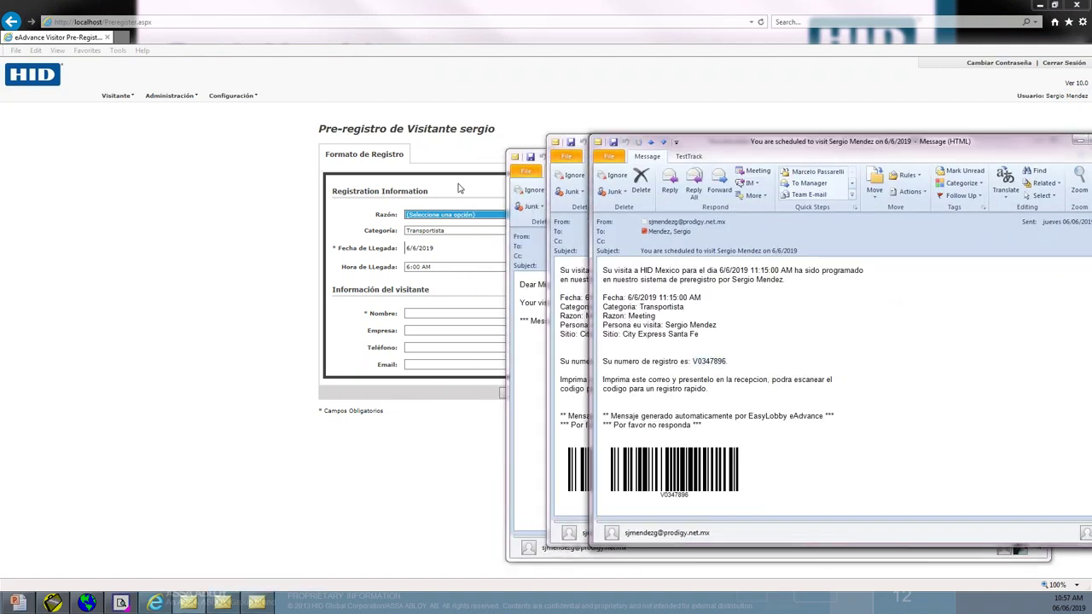
{"action": "left_click", "coordinate": [427, 132]}
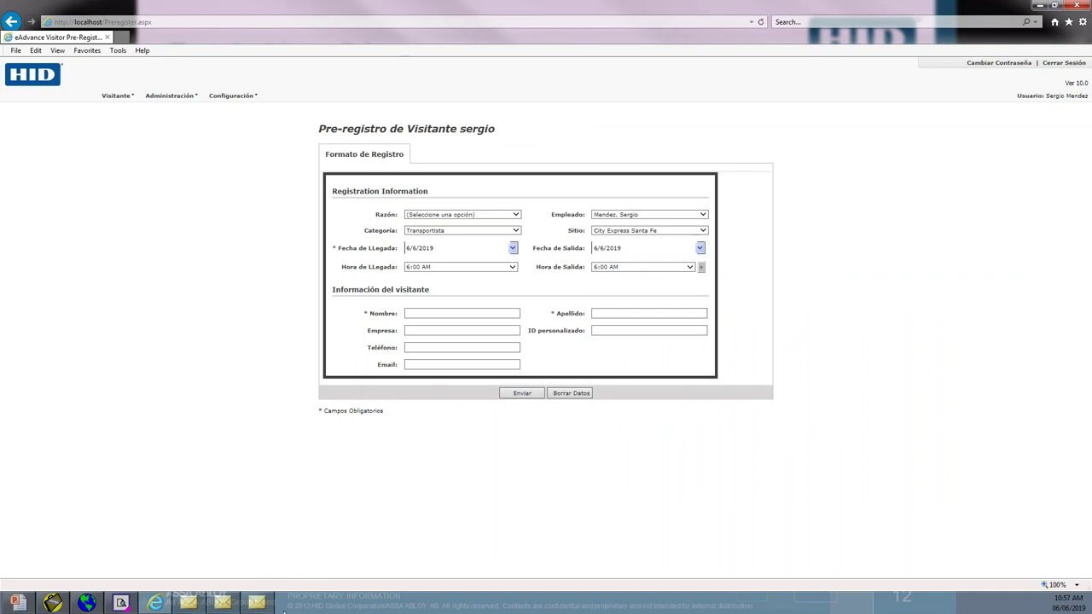
{"action": "left_click", "coordinate": [256, 603]}
{"action": "left_click", "coordinate": [167, 162]}
{"action": "mouse_move", "coordinate": [127, 99]}
{"action": "mouse_move", "coordinate": [171, 96]}
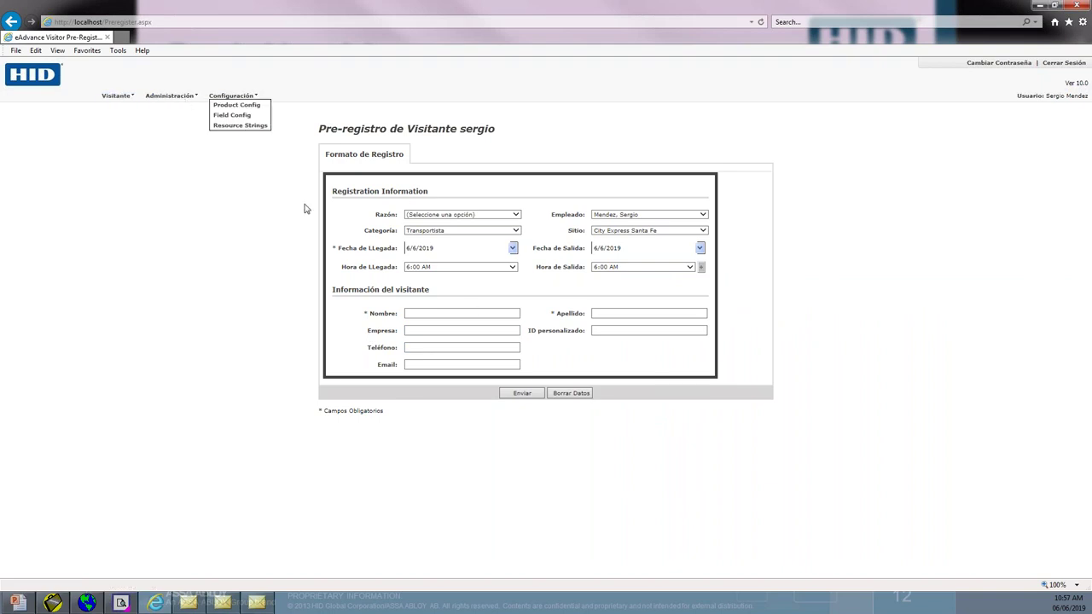
Browse the Product Config Misc, GUI, Data, Approval and Prereg tabs.
{"action": "mouse_move", "coordinate": [232, 96]}
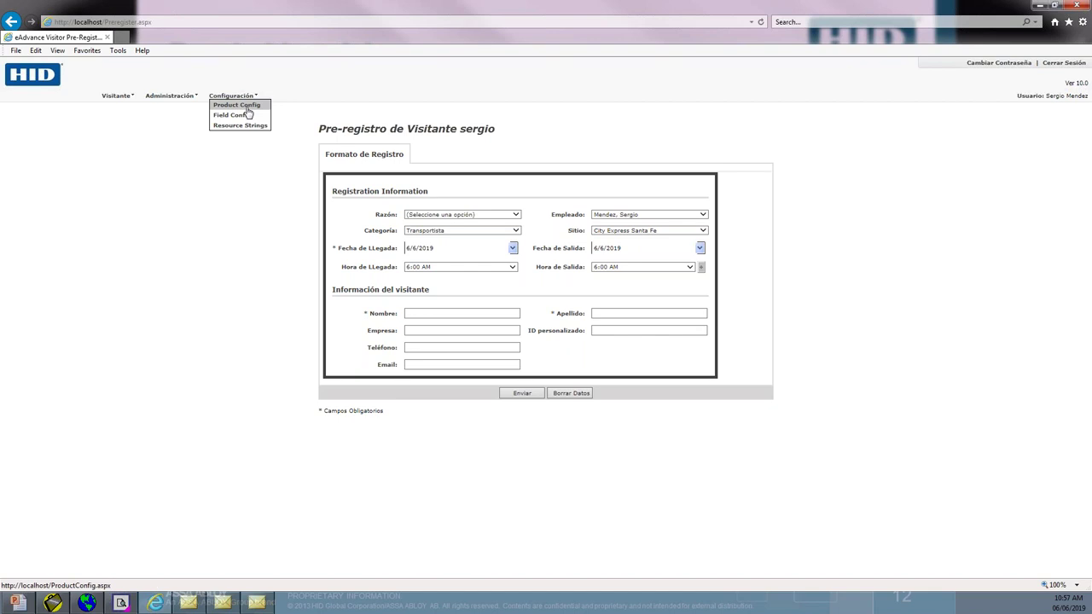
{"action": "left_click", "coordinate": [247, 106]}
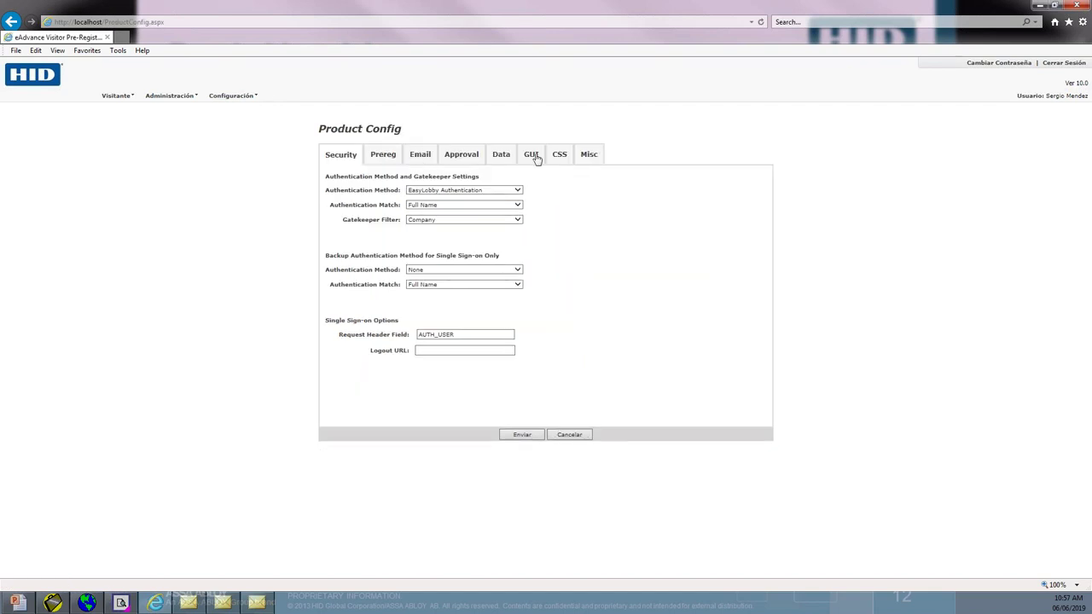
{"action": "left_click", "coordinate": [587, 158]}
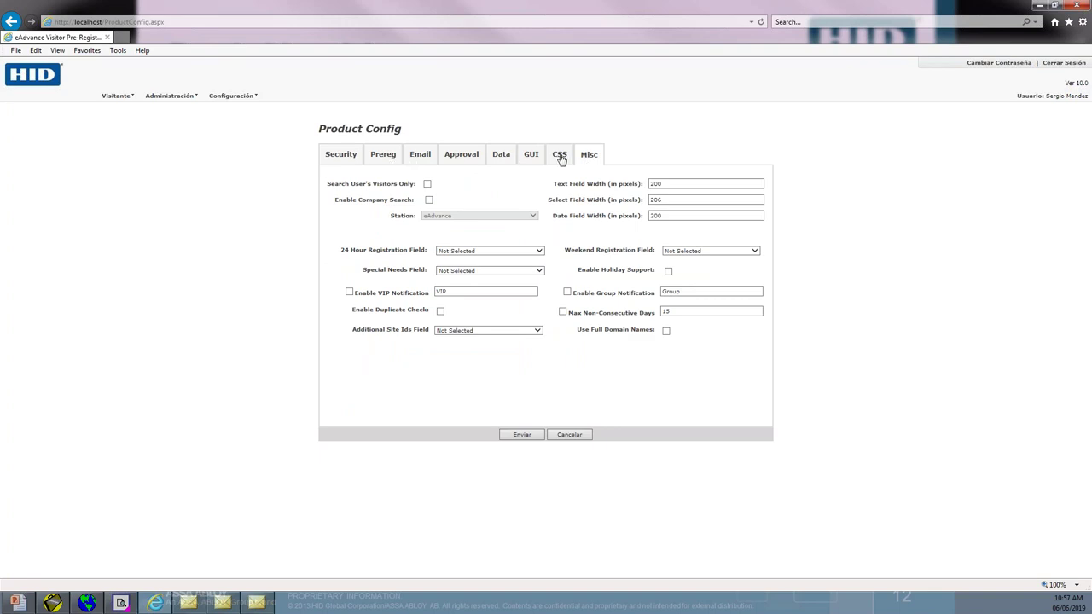
{"action": "left_click", "coordinate": [531, 154]}
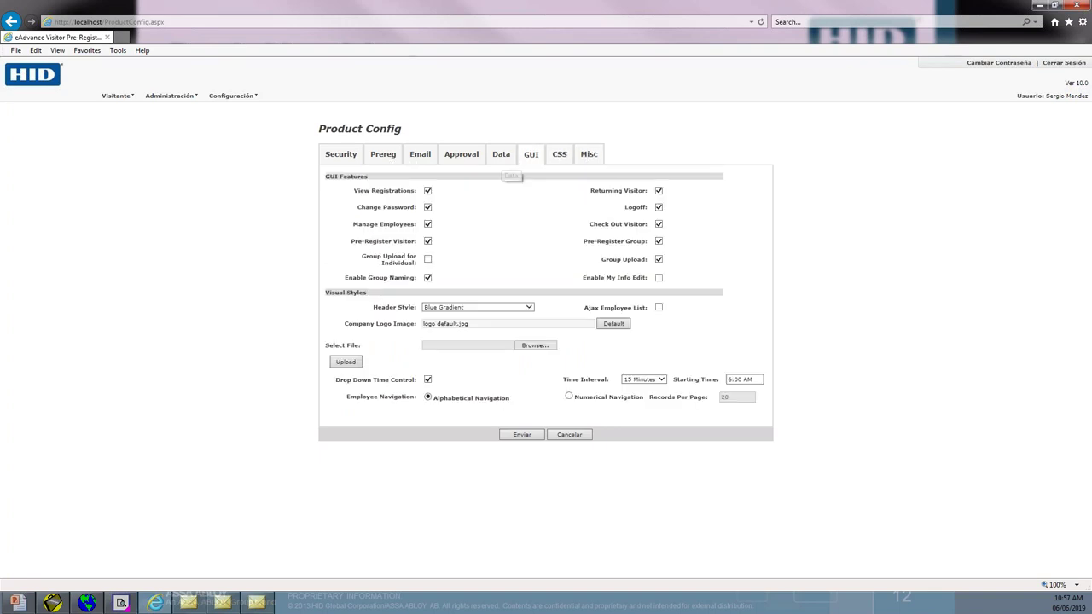
{"action": "left_click", "coordinate": [502, 156]}
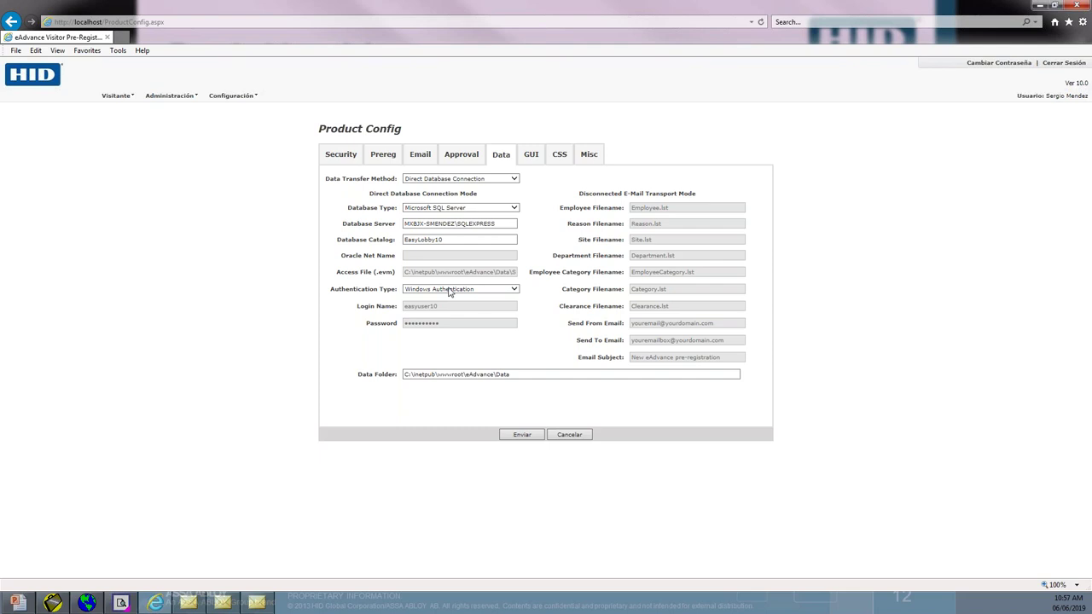
{"action": "left_click", "coordinate": [461, 154]}
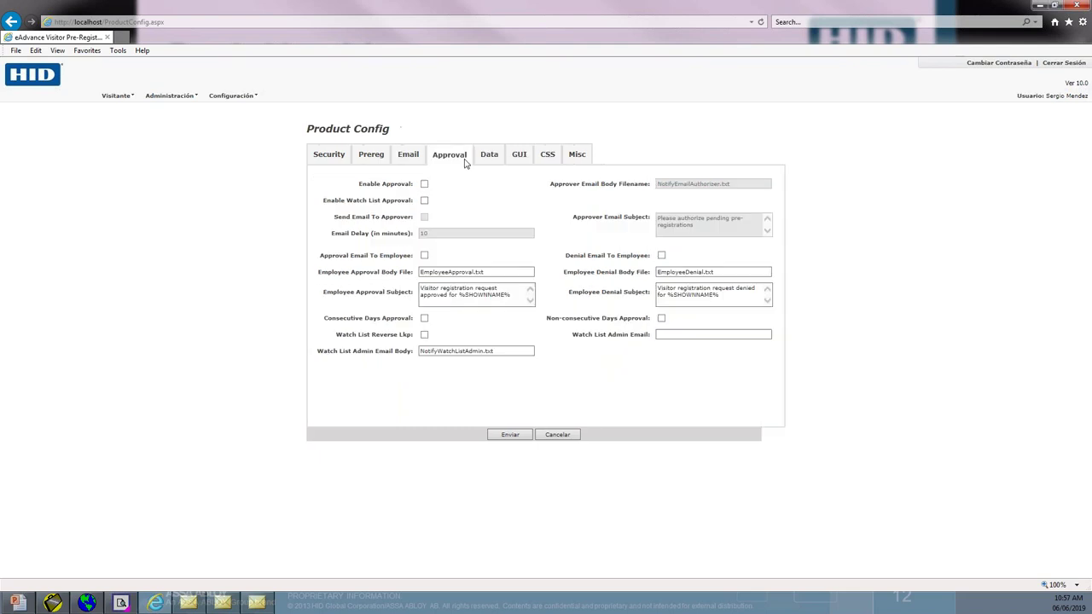
{"action": "left_click", "coordinate": [362, 161]}
Open the Resource Strings list, glance back at Product Config, and reopen Resource Strings.
{"action": "mouse_move", "coordinate": [232, 95]}
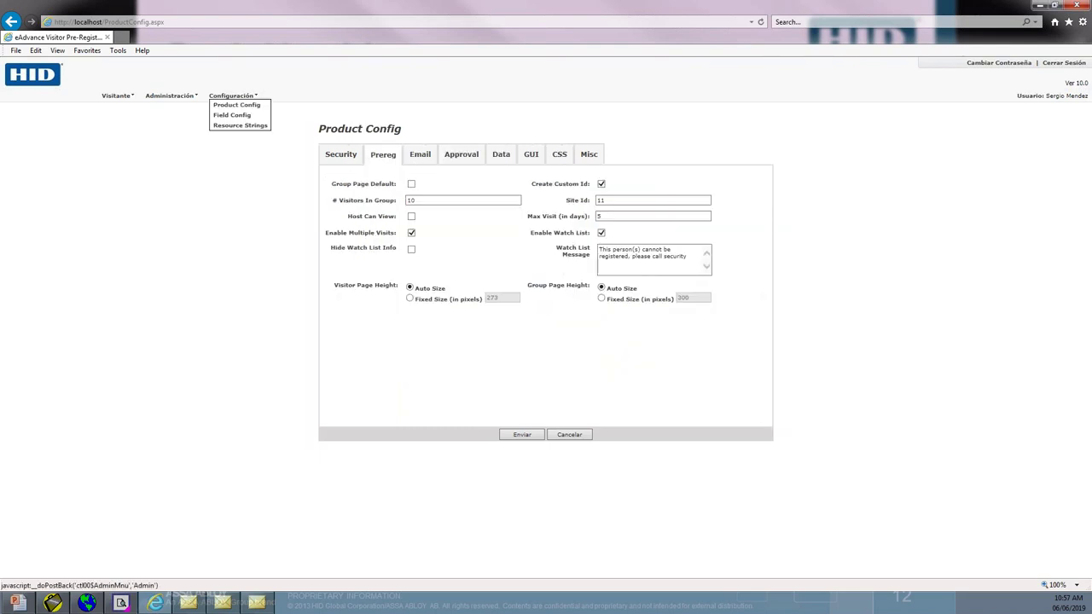
{"action": "left_click", "coordinate": [243, 125]}
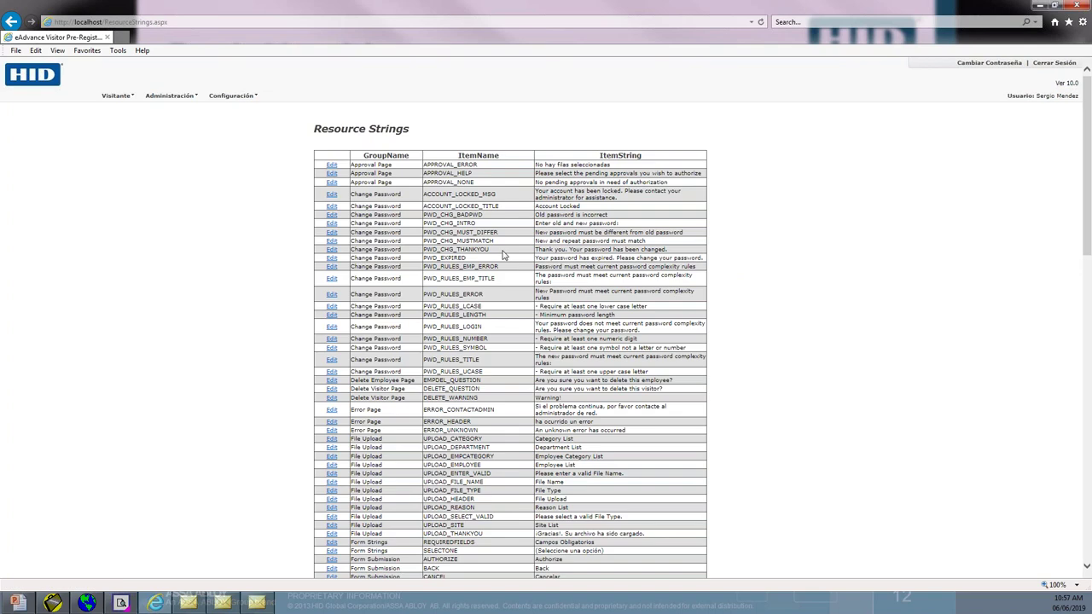
{"action": "scroll", "coordinate": [546, 316], "scroll_direction": "down", "scroll_amount": 15}
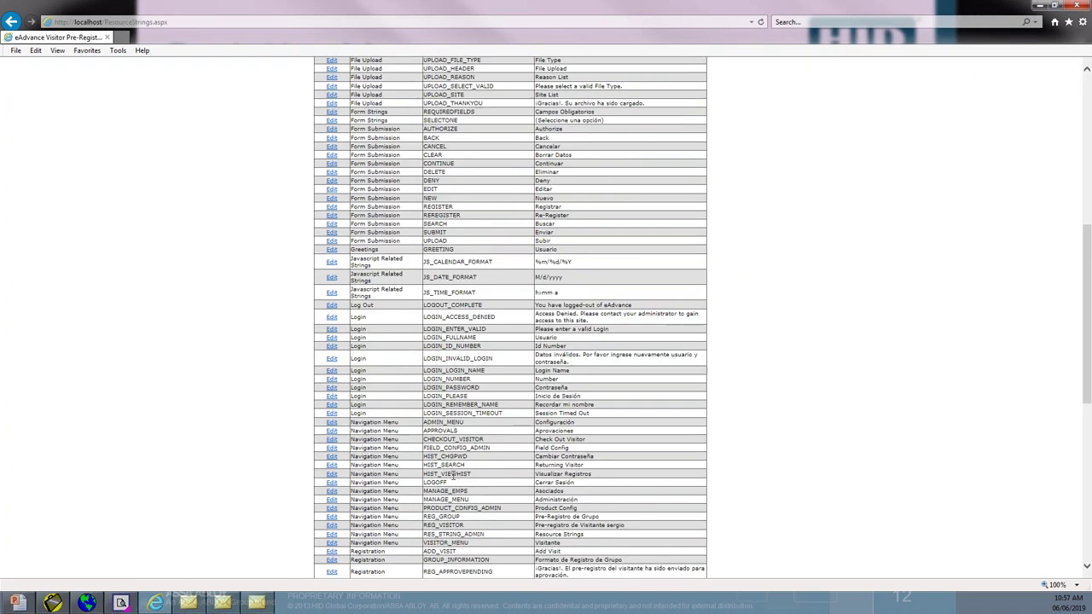
{"action": "scroll", "coordinate": [546, 316], "scroll_direction": "up", "scroll_amount": 15}
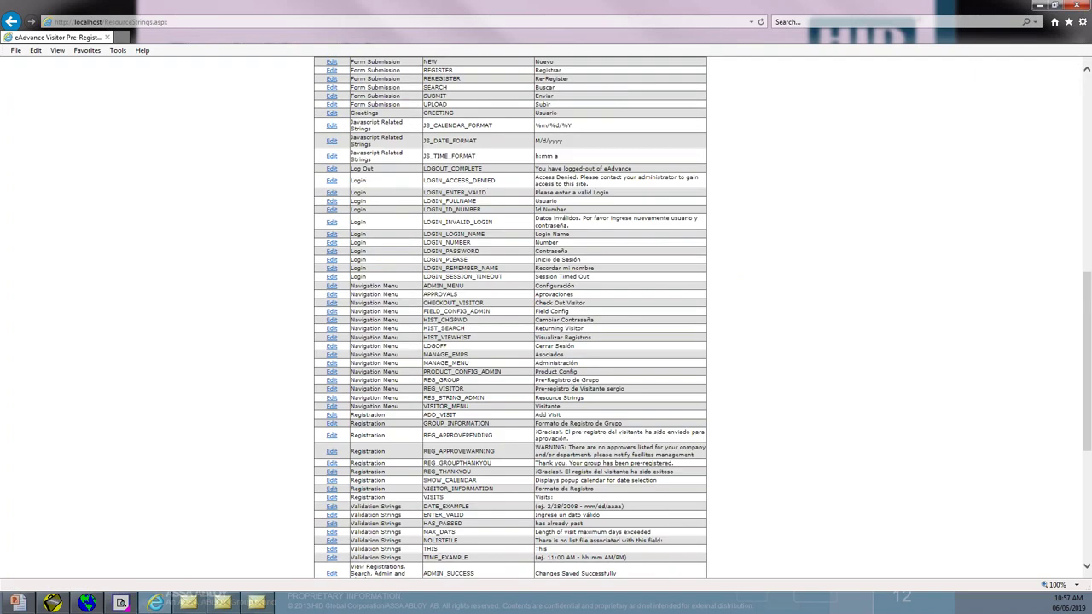
{"action": "mouse_move", "coordinate": [240, 94]}
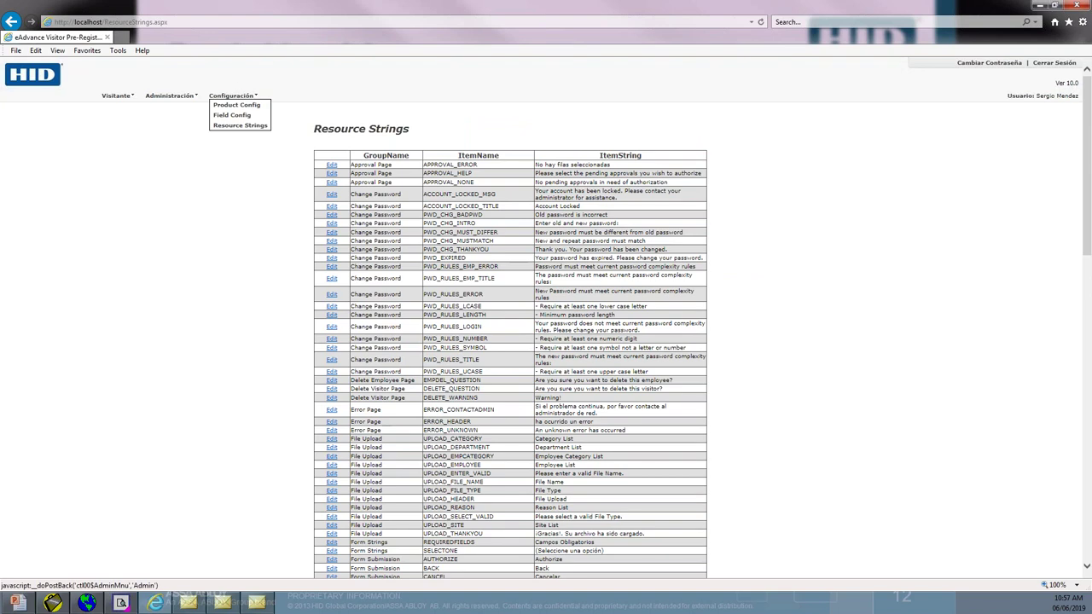
{"action": "left_click", "coordinate": [236, 105]}
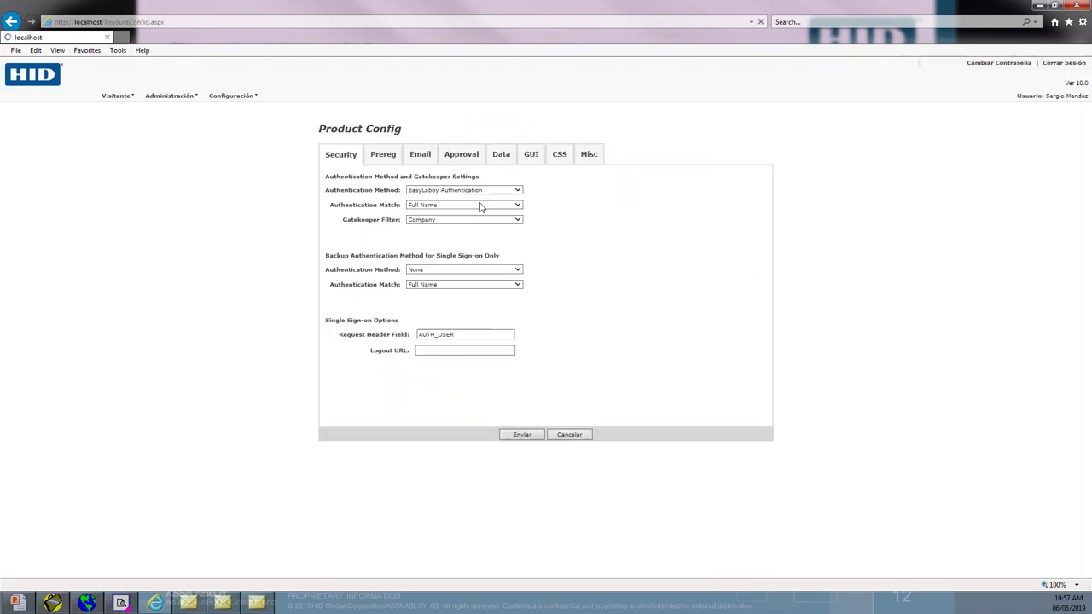
{"action": "left_click", "coordinate": [243, 125]}
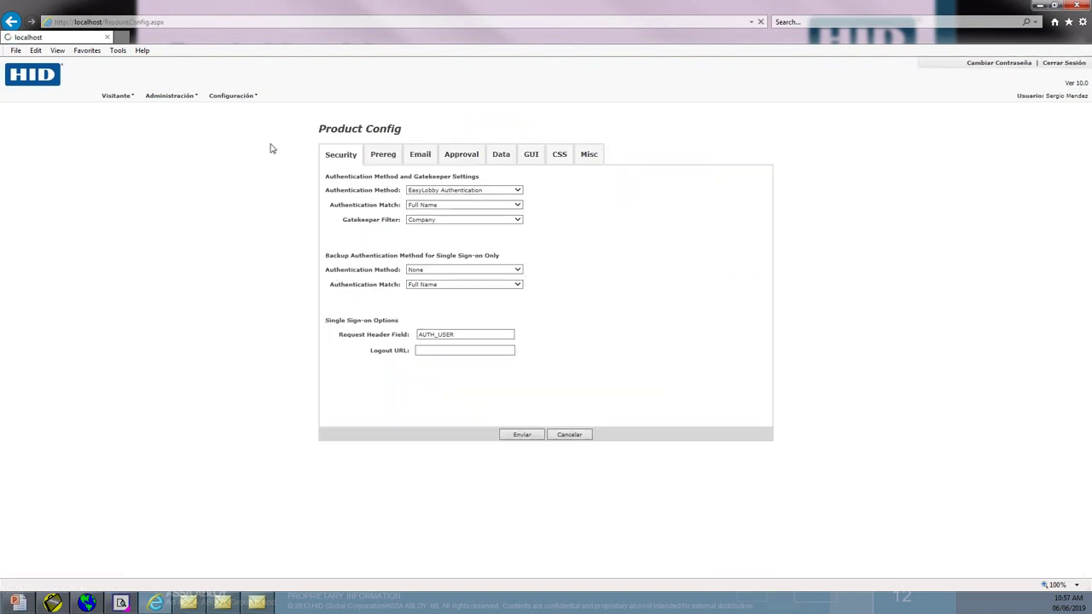
Scroll through Field Config's Visitor grid of visibility, rows, columns and Spanish labels, then reopen pre-registration.
{"action": "mouse_move", "coordinate": [233, 96]}
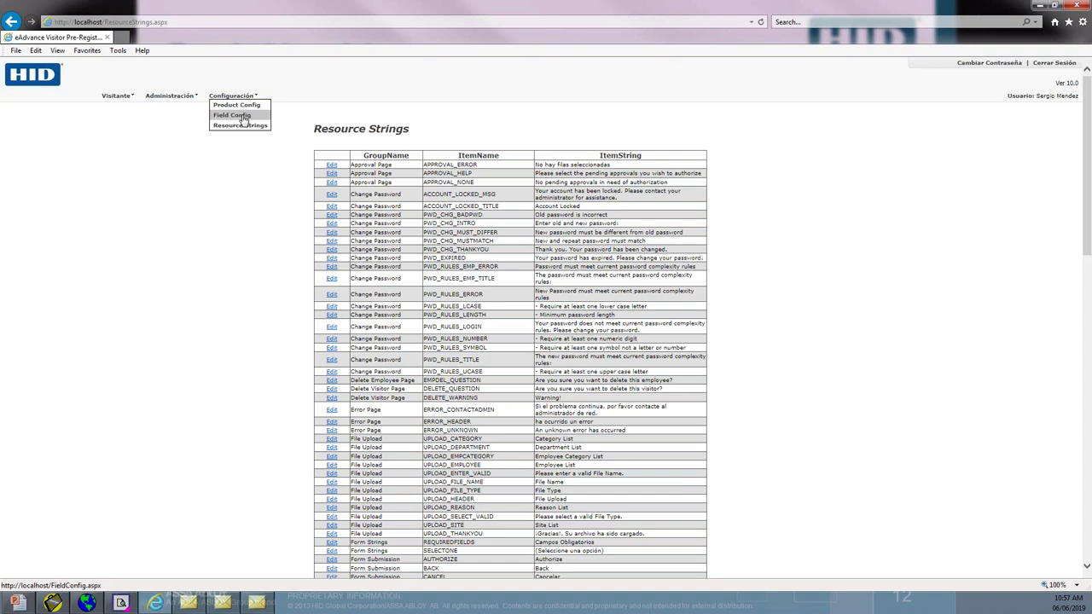
{"action": "left_click", "coordinate": [242, 116]}
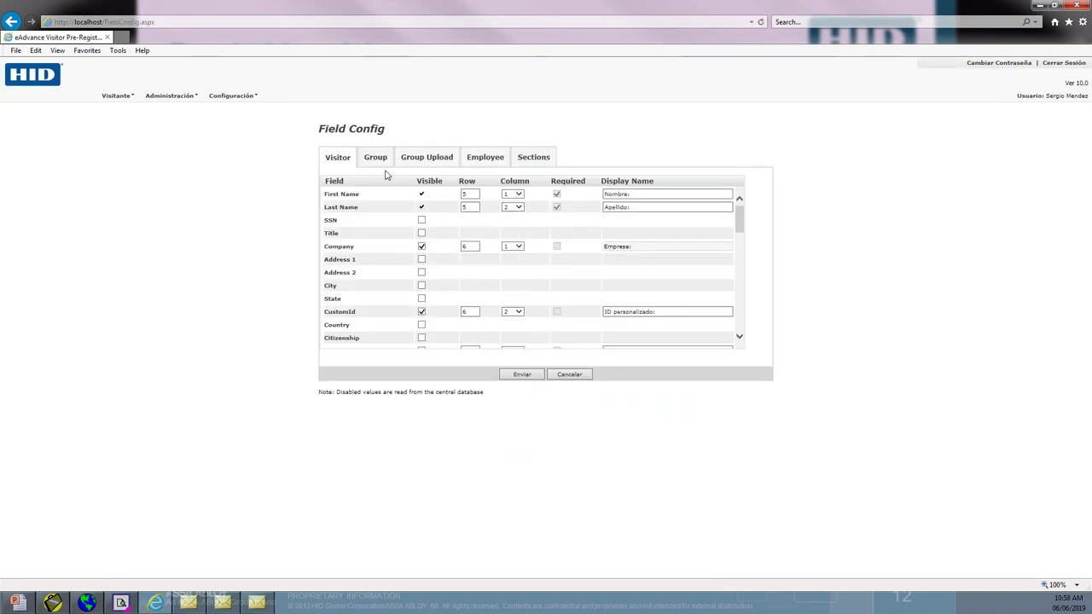
{"action": "scroll", "coordinate": [355, 214], "scroll_direction": "down", "scroll_amount": 4}
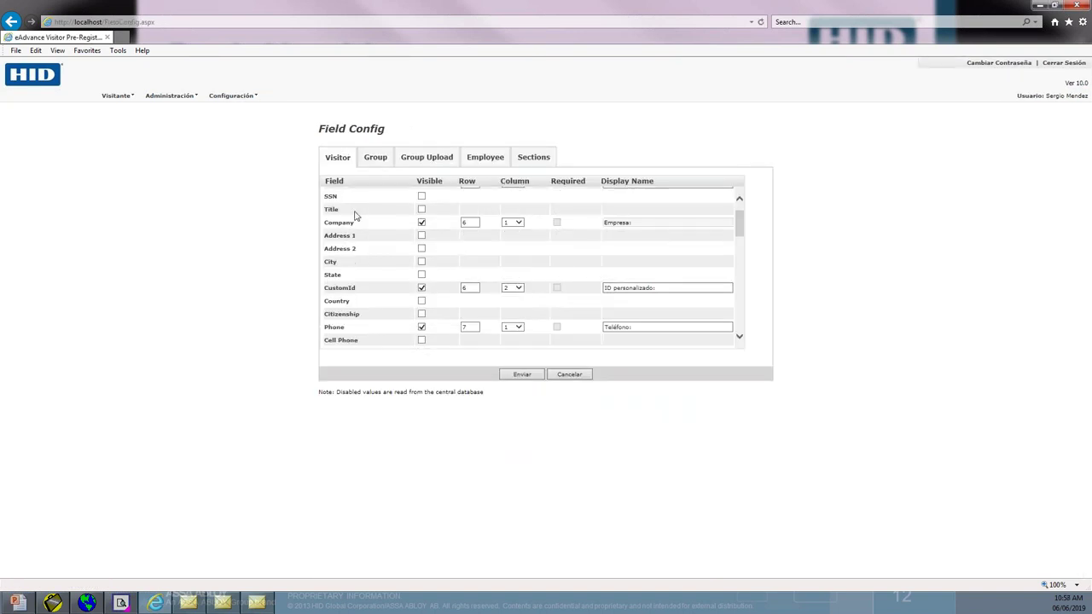
{"action": "scroll", "coordinate": [357, 241], "scroll_direction": "down", "scroll_amount": 4}
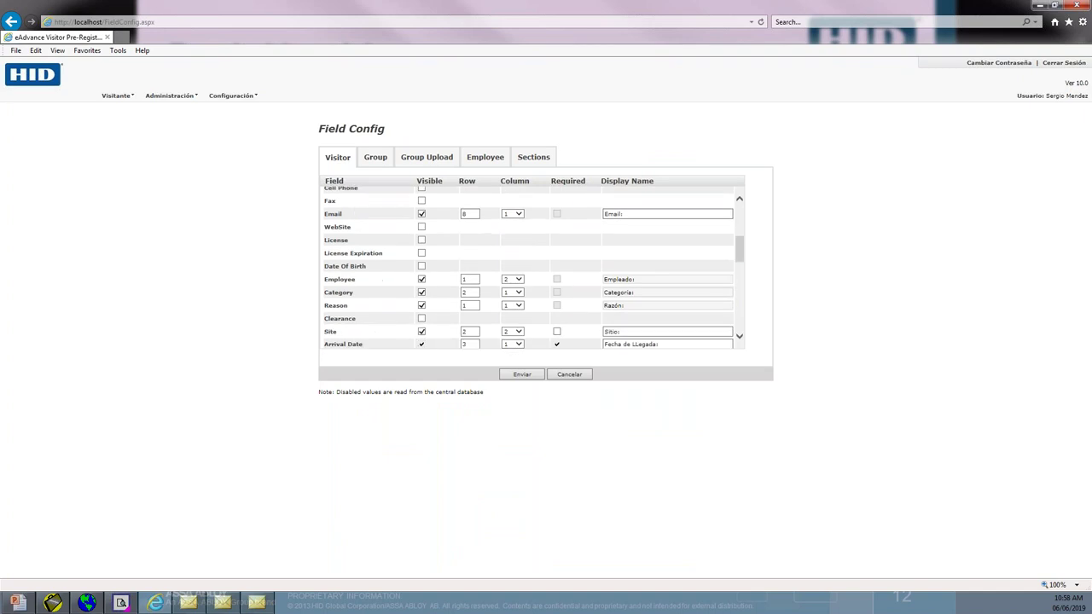
{"action": "scroll", "coordinate": [374, 256], "scroll_direction": "down", "scroll_amount": 3}
{"action": "scroll", "coordinate": [378, 261], "scroll_direction": "up", "scroll_amount": 8}
{"action": "scroll", "coordinate": [380, 270], "scroll_direction": "up", "scroll_amount": 3}
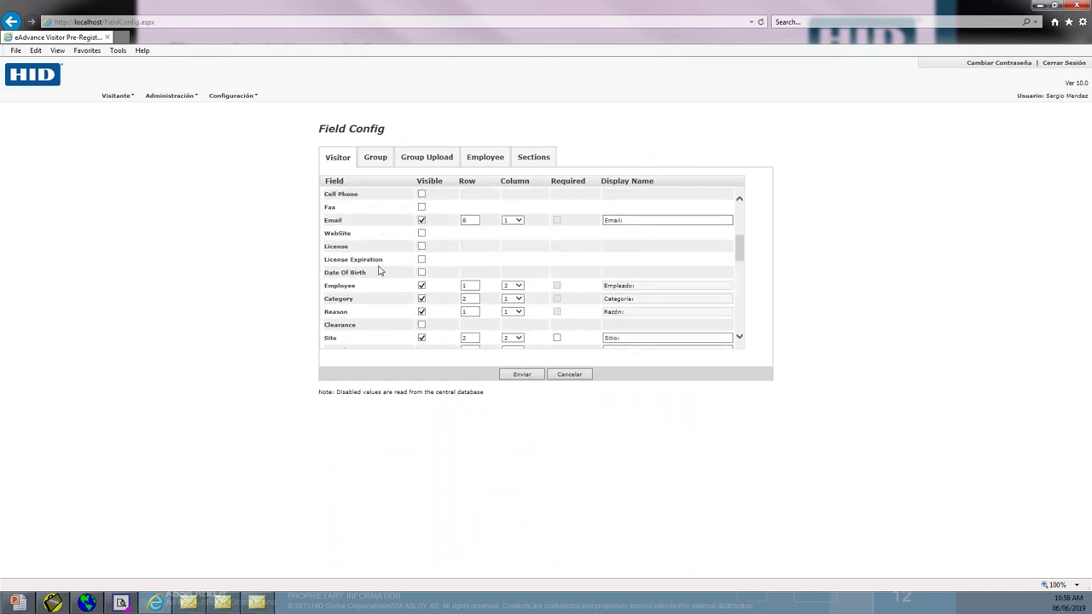
{"action": "scroll", "coordinate": [380, 270], "scroll_direction": "down", "scroll_amount": 5}
{"action": "scroll", "coordinate": [382, 269], "scroll_direction": "up", "scroll_amount": 8}
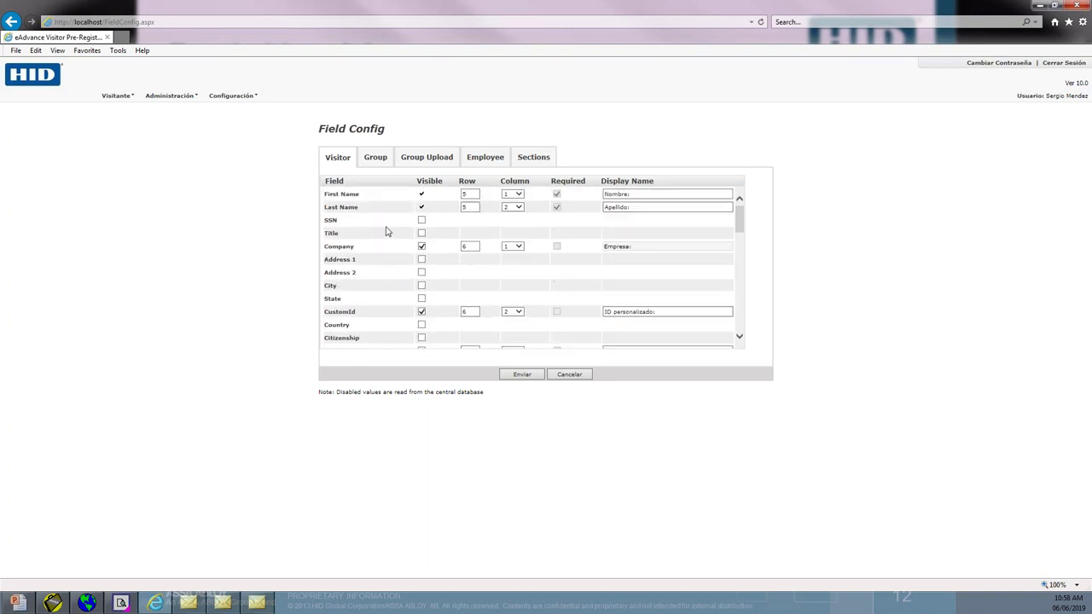
{"action": "scroll", "coordinate": [386, 231], "scroll_direction": "down", "scroll_amount": 1}
{"action": "scroll", "coordinate": [386, 231], "scroll_direction": "down", "scroll_amount": 3}
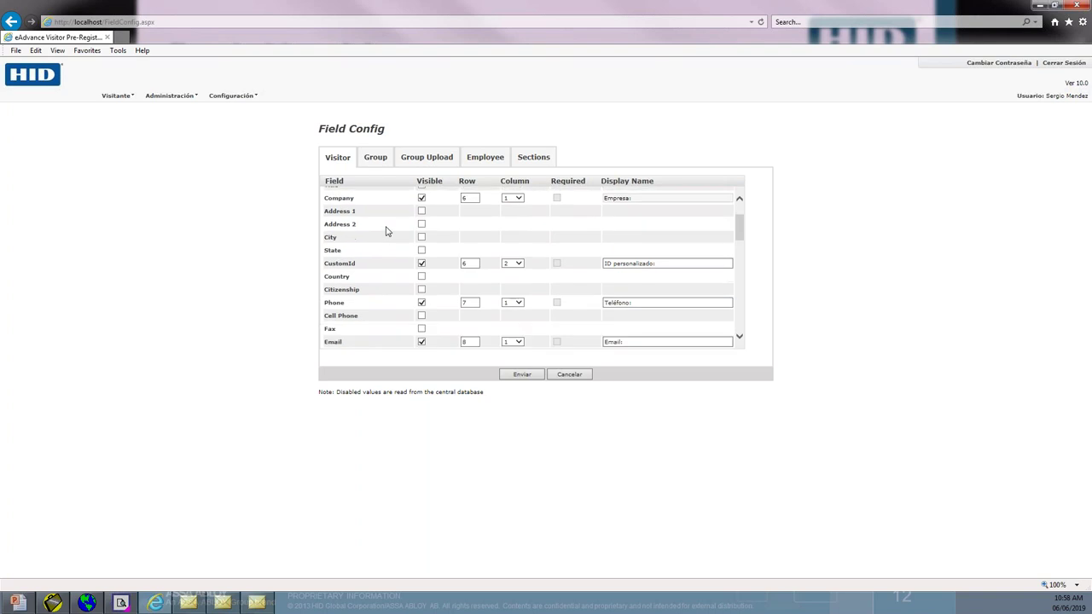
{"action": "scroll", "coordinate": [386, 231], "scroll_direction": "up", "scroll_amount": 4}
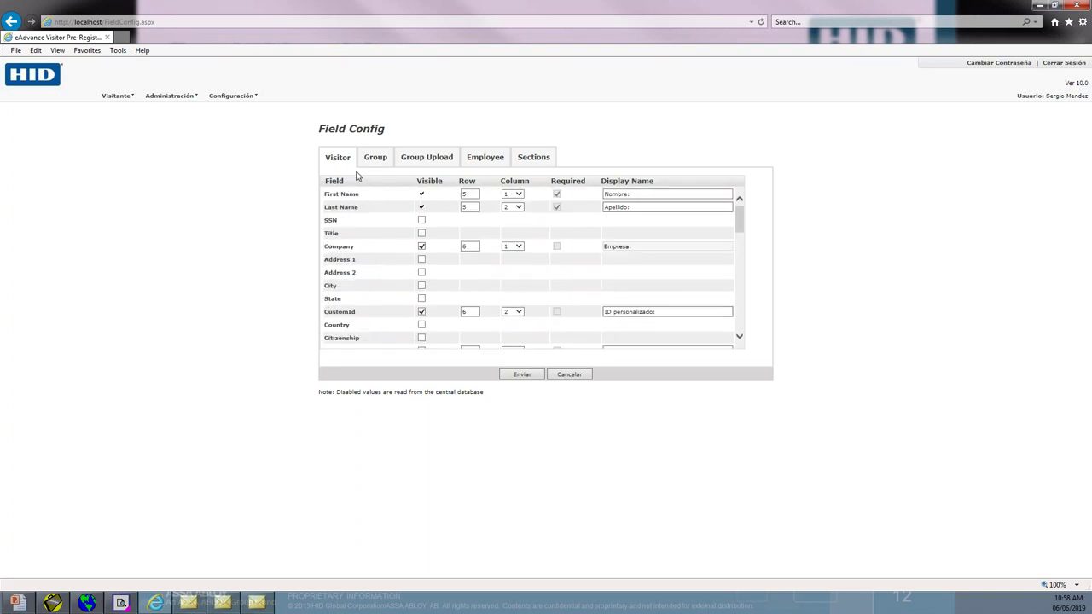
{"action": "mouse_move", "coordinate": [125, 92]}
{"action": "left_click", "coordinate": [133, 105]}
Search returning visitors for 'jose', page to results 61-70, and re-register the Aldakar visitor.
{"action": "mouse_move", "coordinate": [128, 98]}
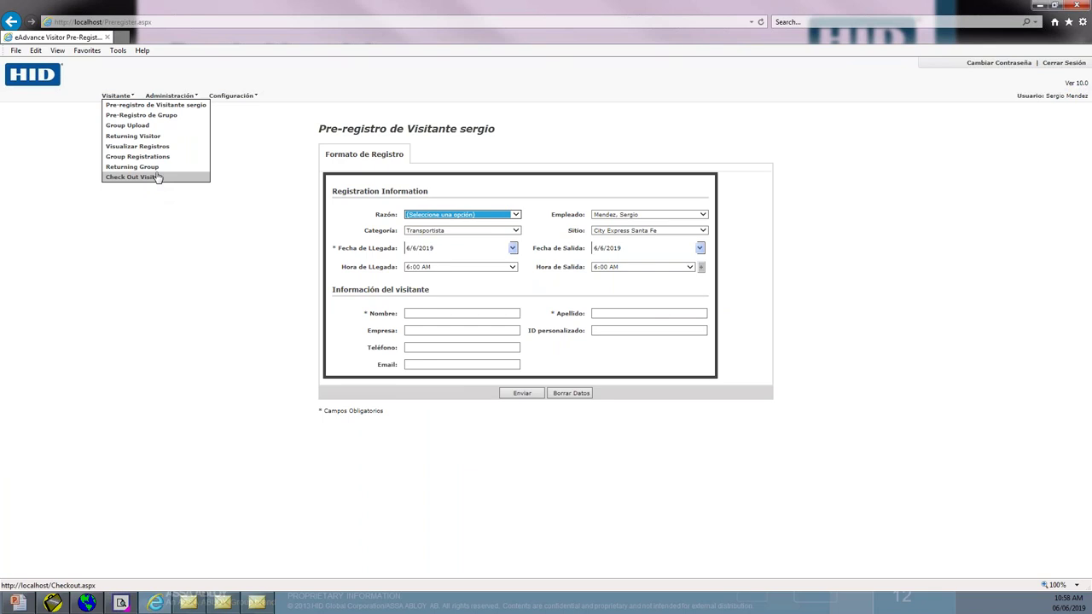
{"action": "left_click", "coordinate": [157, 135]}
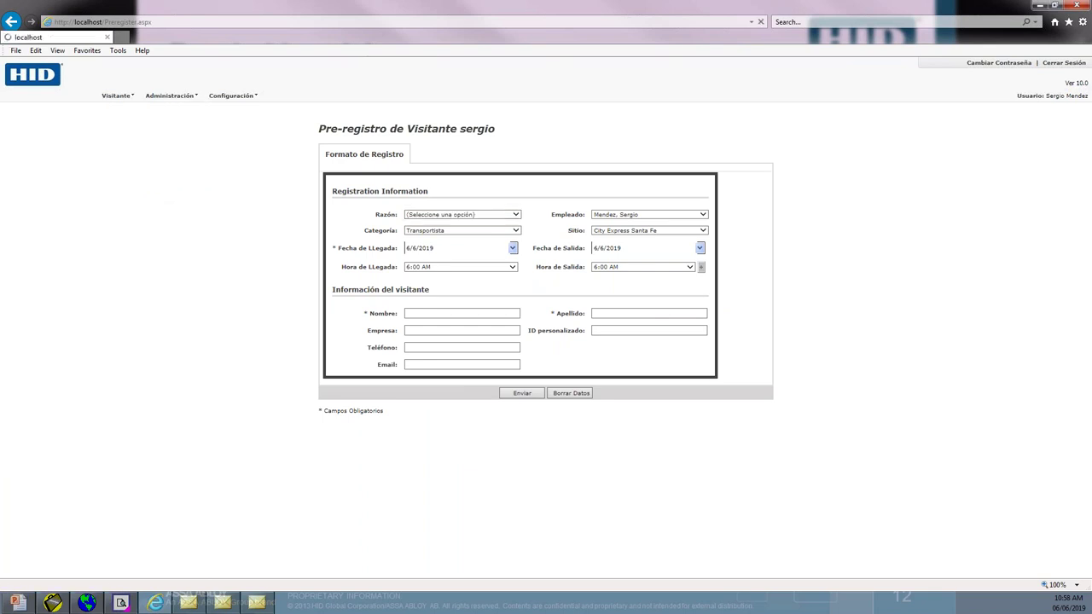
{"action": "type", "text": "jose"}
{"action": "left_click", "coordinate": [522, 190]}
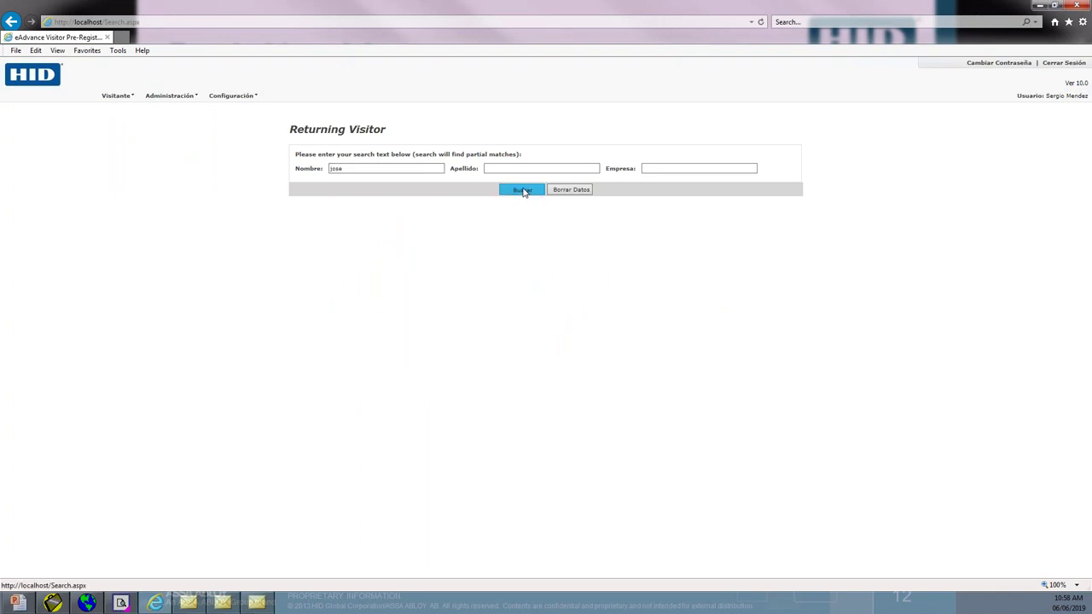
{"action": "scroll", "coordinate": [484, 358], "scroll_direction": "down", "scroll_amount": 2}
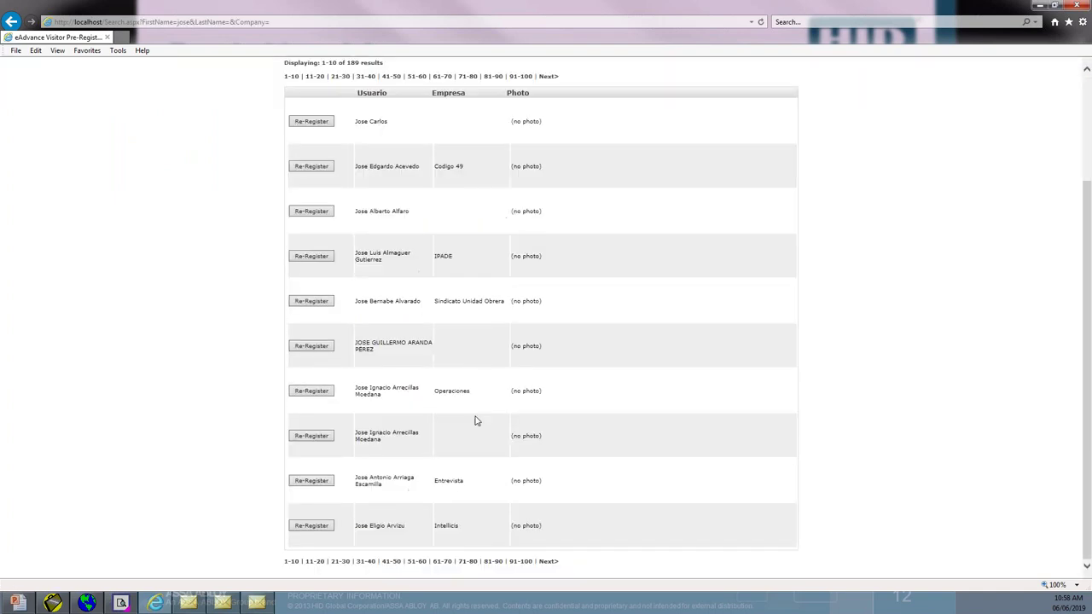
{"action": "left_click", "coordinate": [390, 562]}
{"action": "scroll", "coordinate": [408, 455], "scroll_direction": "down", "scroll_amount": 3}
{"action": "left_click", "coordinate": [469, 560]}
{"action": "scroll", "coordinate": [448, 469], "scroll_direction": "down", "scroll_amount": 3}
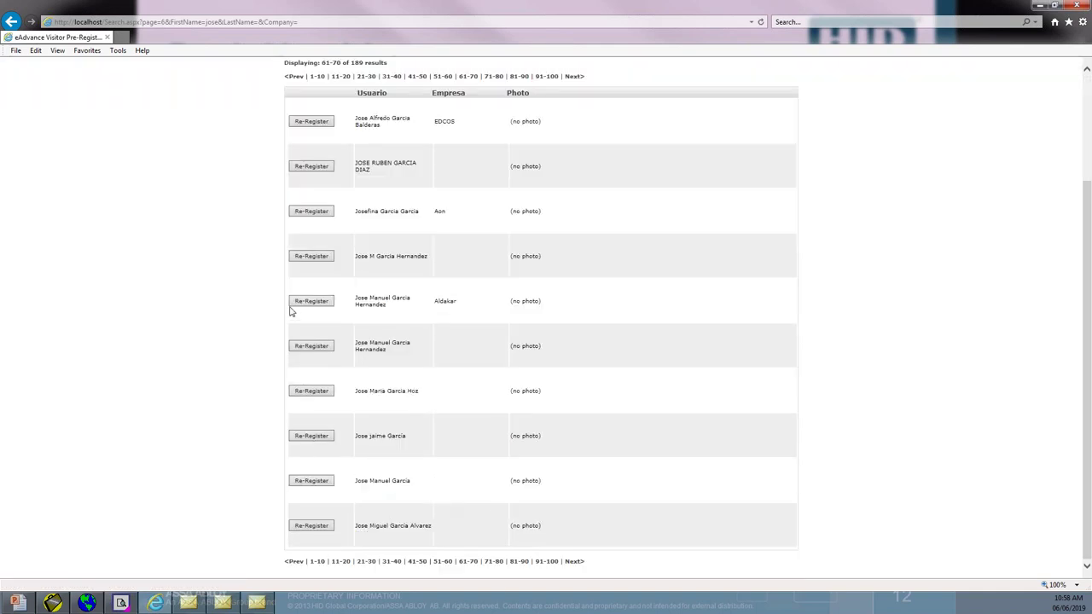
{"action": "left_click", "coordinate": [329, 307]}
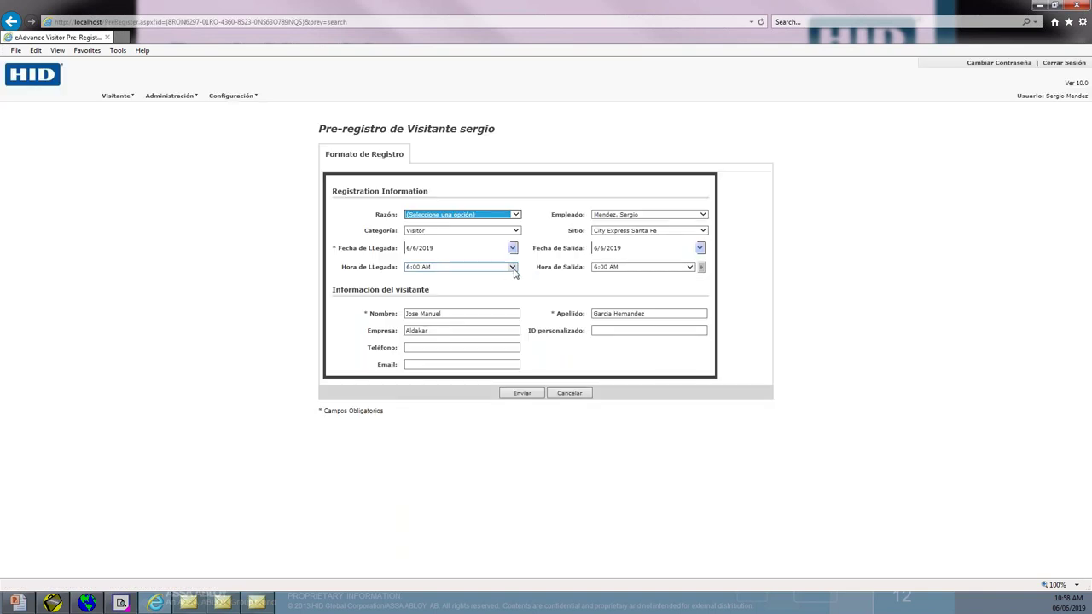
Set arrival to 1:30 PM and departure to 2:45 PM, then submit the Aldakar pre-registration.
{"action": "left_click", "coordinate": [513, 267]}
{"action": "left_click_drag", "start_coordinate": [509, 333], "coordinate": [466, 405]}
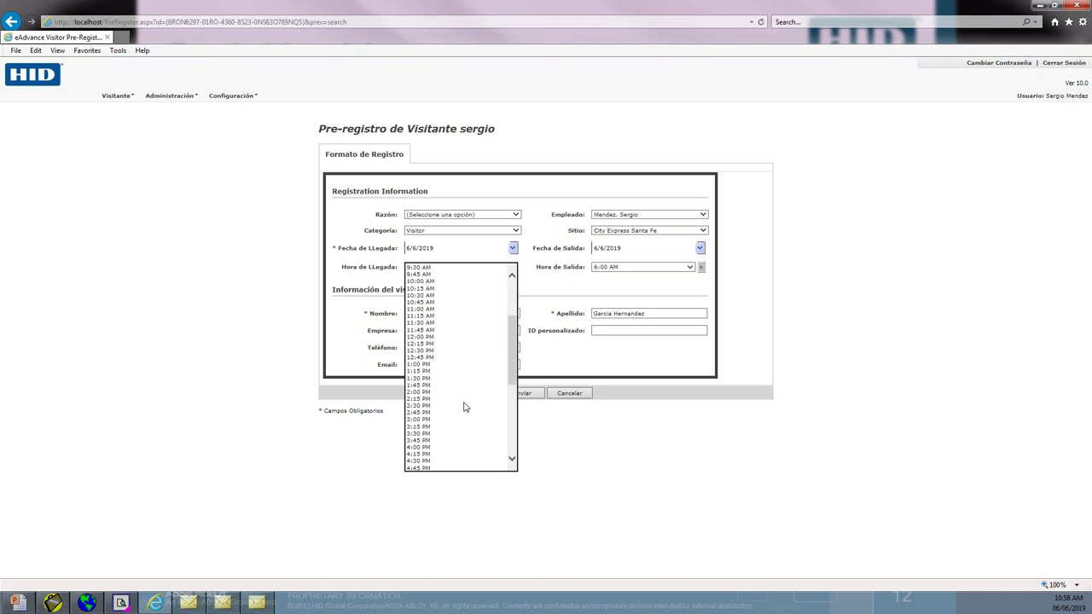
{"action": "left_click", "coordinate": [461, 379]}
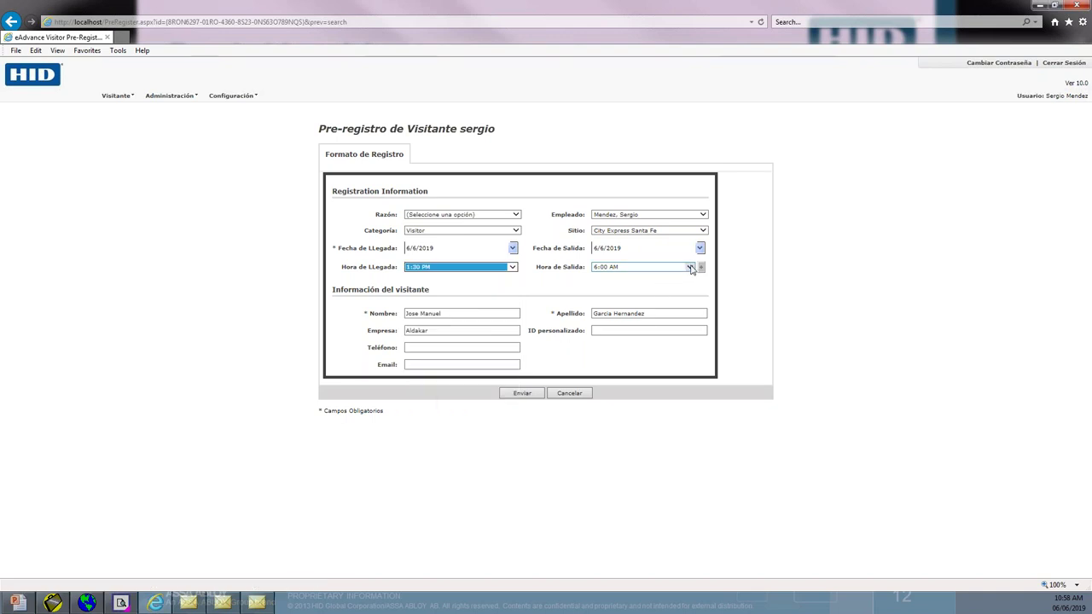
{"action": "left_click", "coordinate": [687, 268]}
{"action": "scroll", "coordinate": [636, 376], "scroll_direction": "down", "scroll_amount": 6}
{"action": "left_click", "coordinate": [615, 385]}
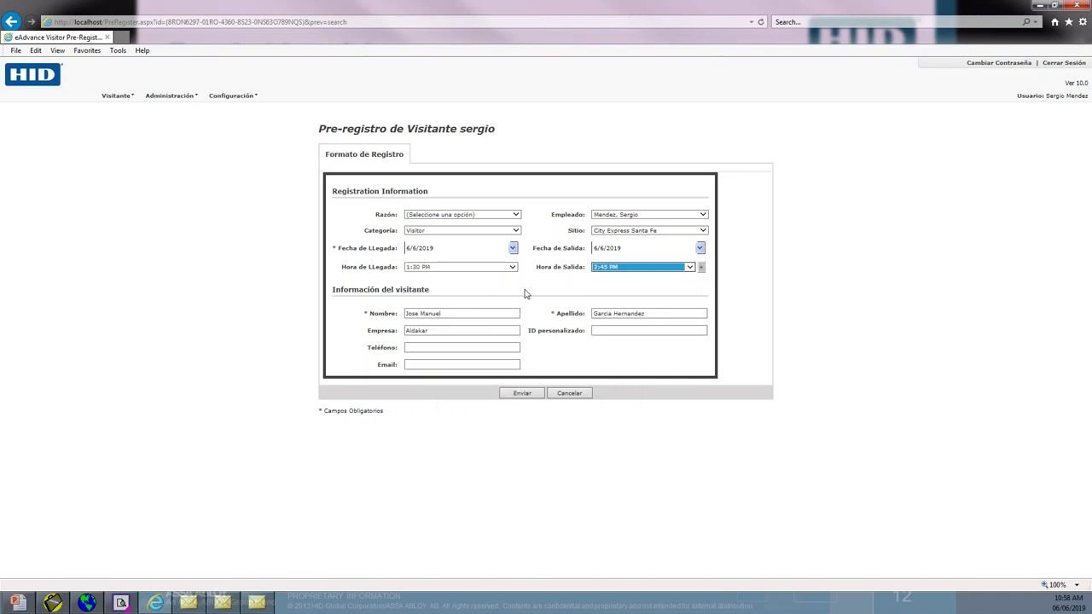
{"action": "left_click", "coordinate": [517, 395]}
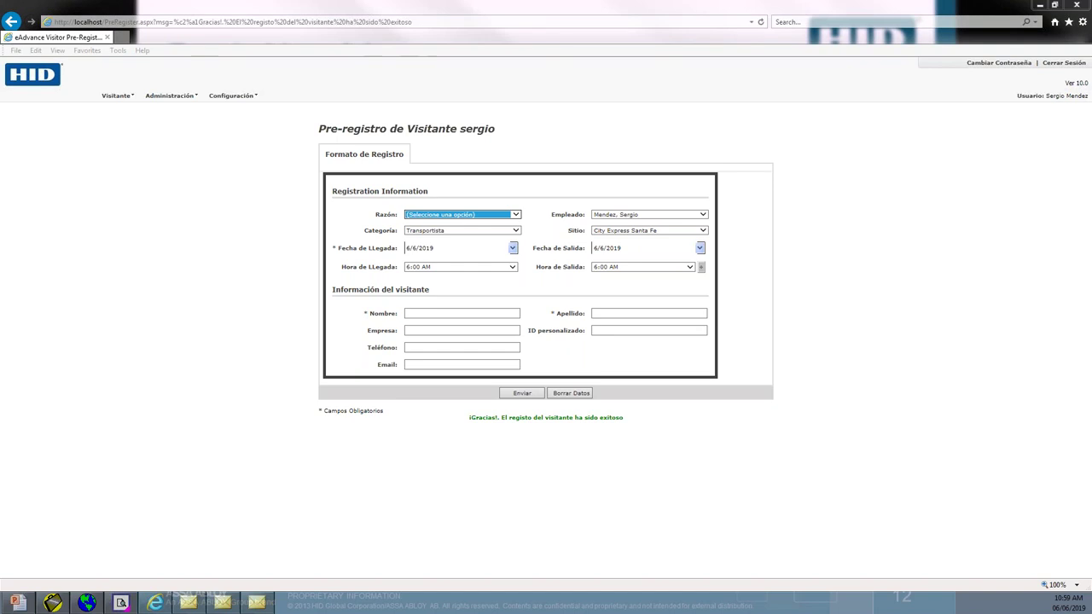
{"action": "left_click", "coordinate": [475, 366]}
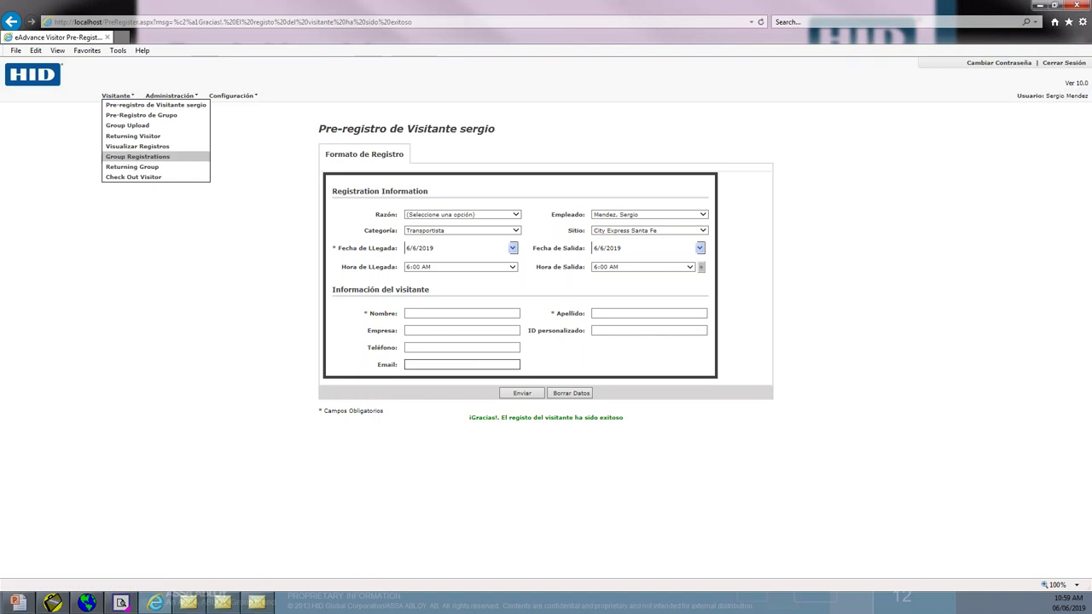
Open Visualizar Registros to confirm the 1:30–2:45 PM visit, then return to the PowerPoint slide show.
{"action": "left_click", "coordinate": [136, 146]}
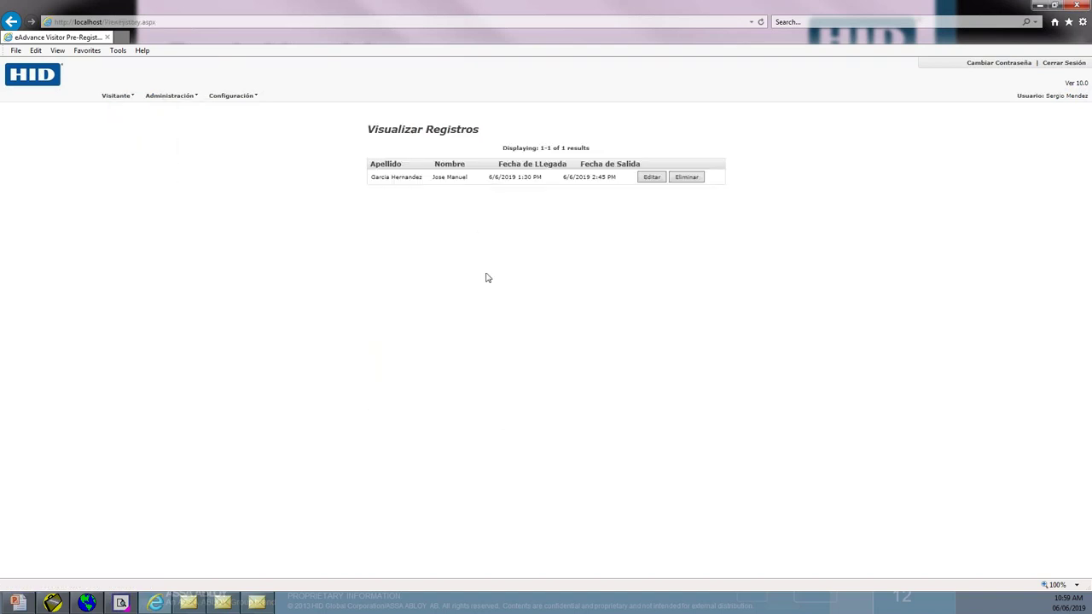
{"action": "mouse_move", "coordinate": [30, 602]}
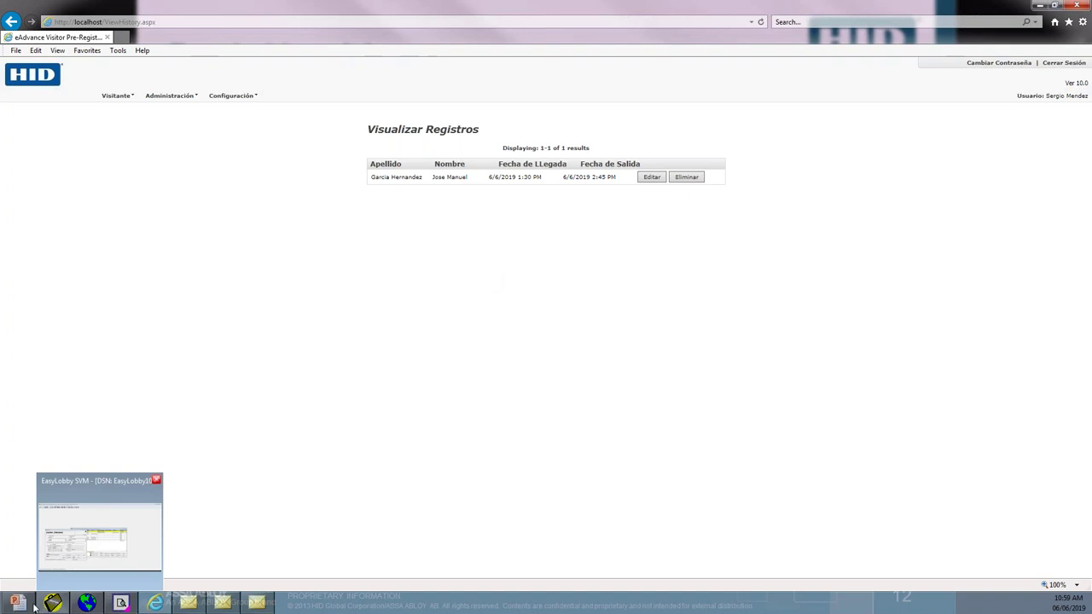
{"action": "left_click", "coordinate": [17, 602]}
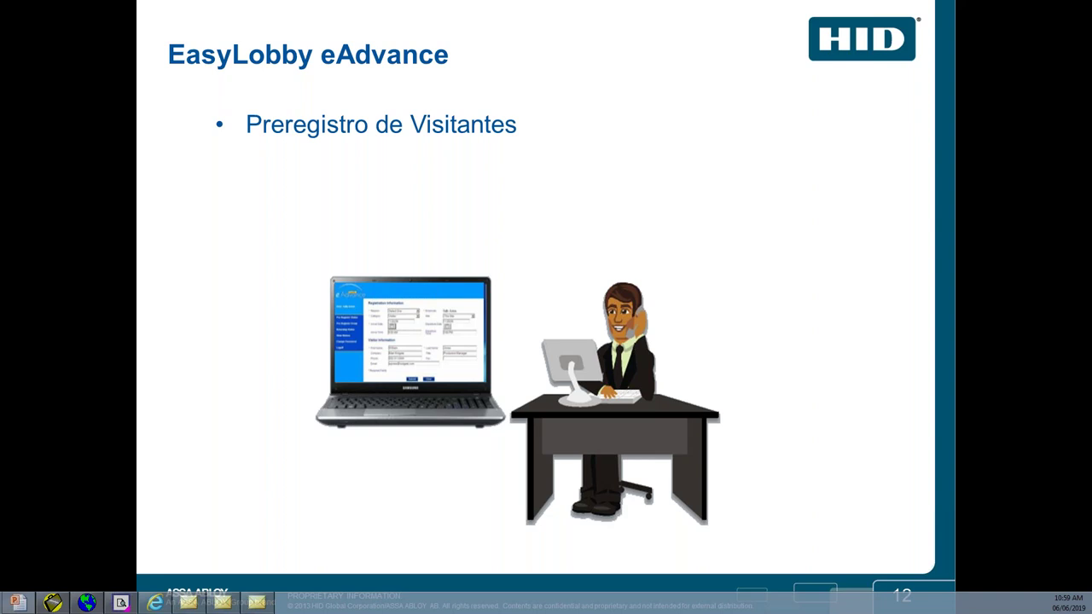
Step forward to the simple pre-registration slide and back, then switch to EasyLobby SVM.
{"action": "key", "text": "Right"}
{"action": "key", "text": "Right"}
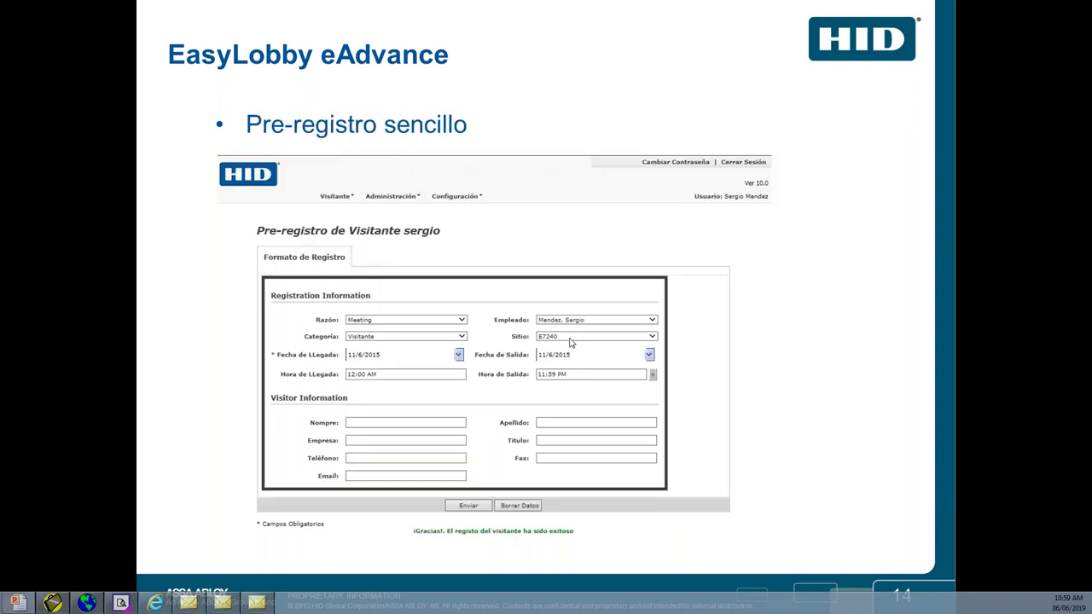
{"action": "key", "text": "Right"}
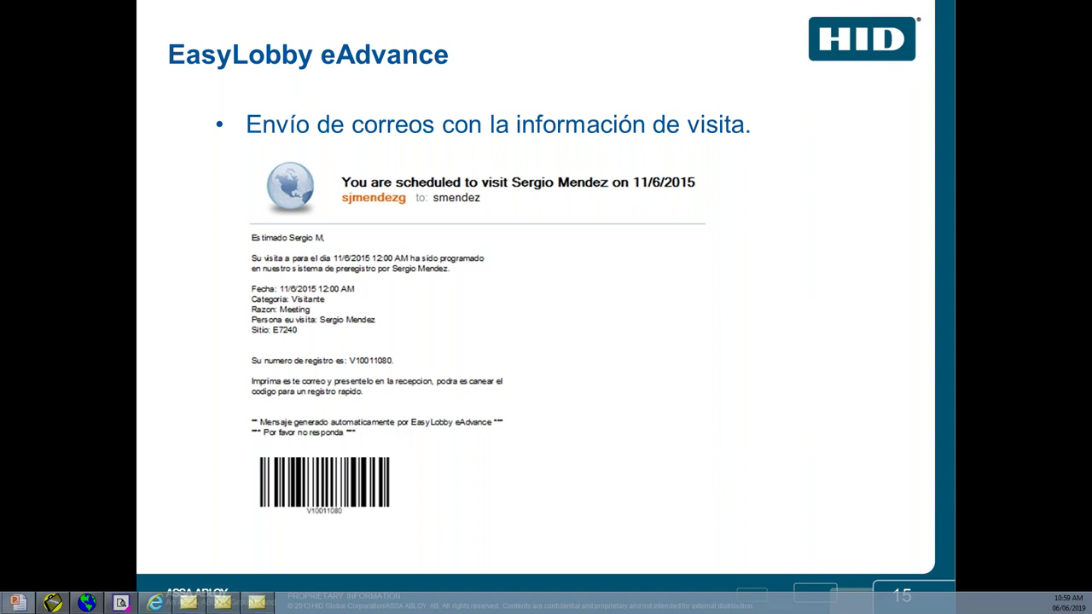
{"action": "key", "text": "Left"}
{"action": "key", "text": "Left"}
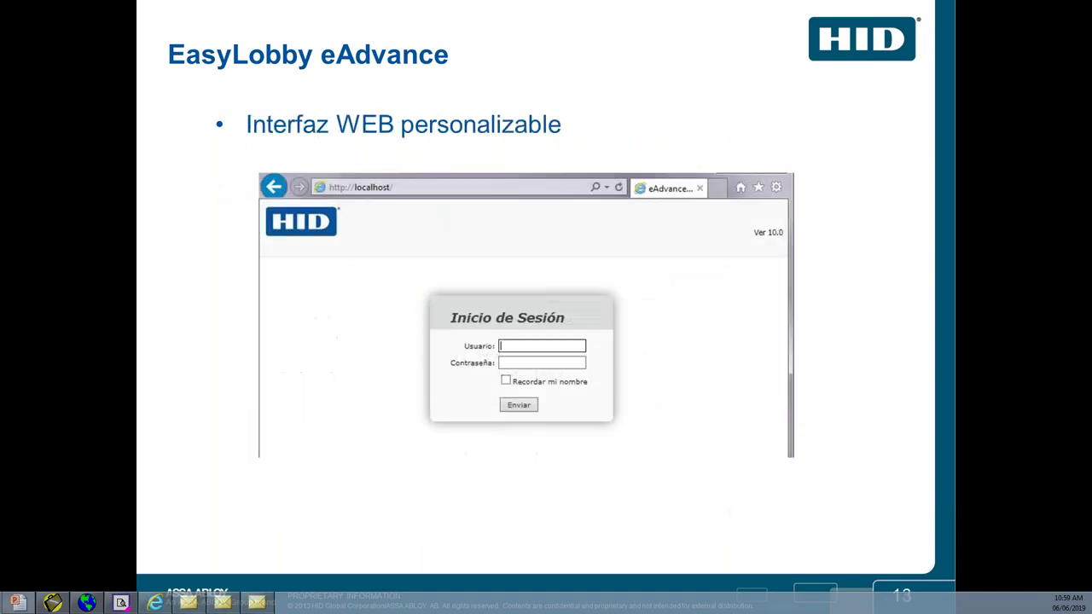
{"action": "key", "text": "Left"}
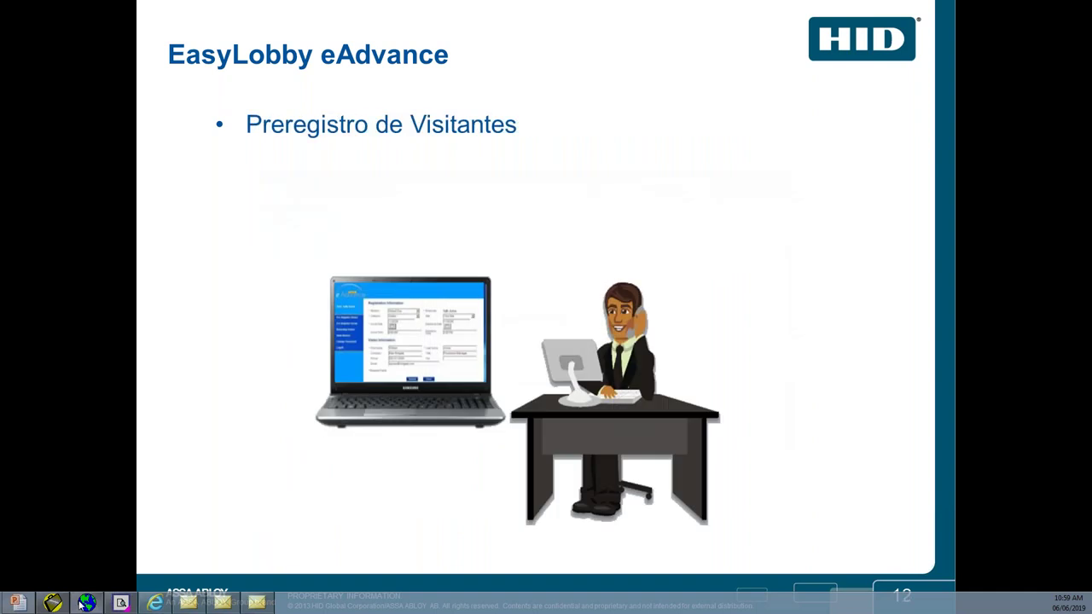
{"action": "key", "text": "alt+Tab"}
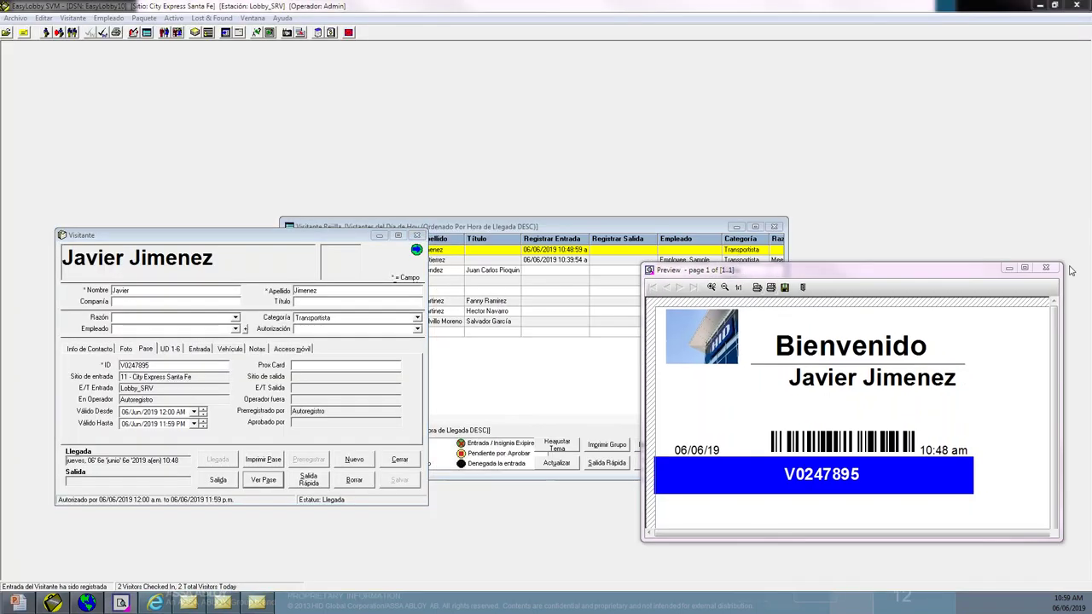
Close the badge preview and Visitante details, check the Empleado menu, and shift today's visitor grid left.
{"action": "left_click", "coordinate": [1055, 271]}
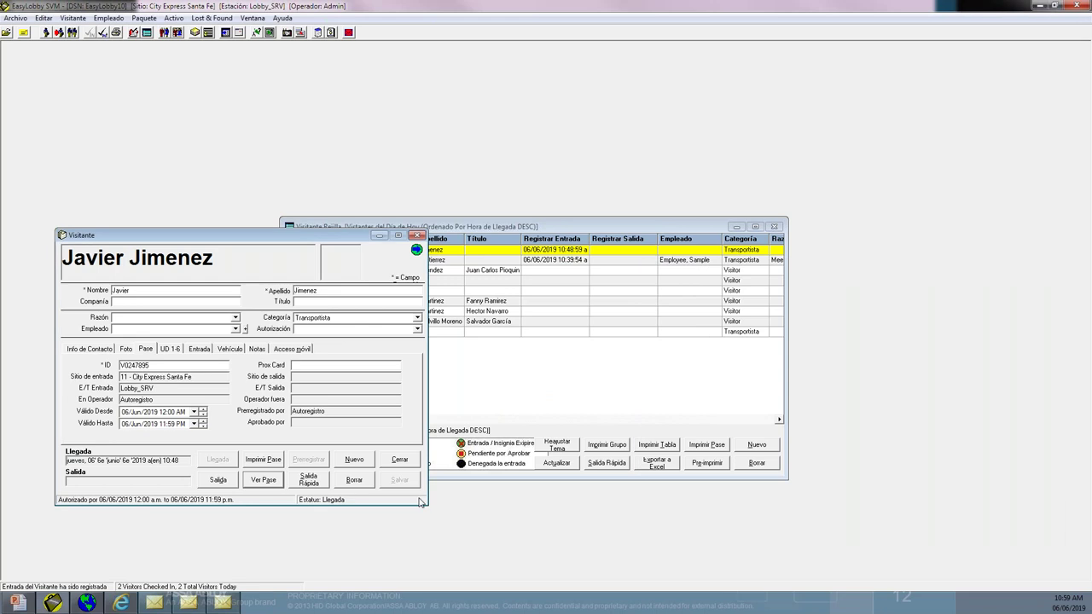
{"action": "left_click", "coordinate": [410, 462]}
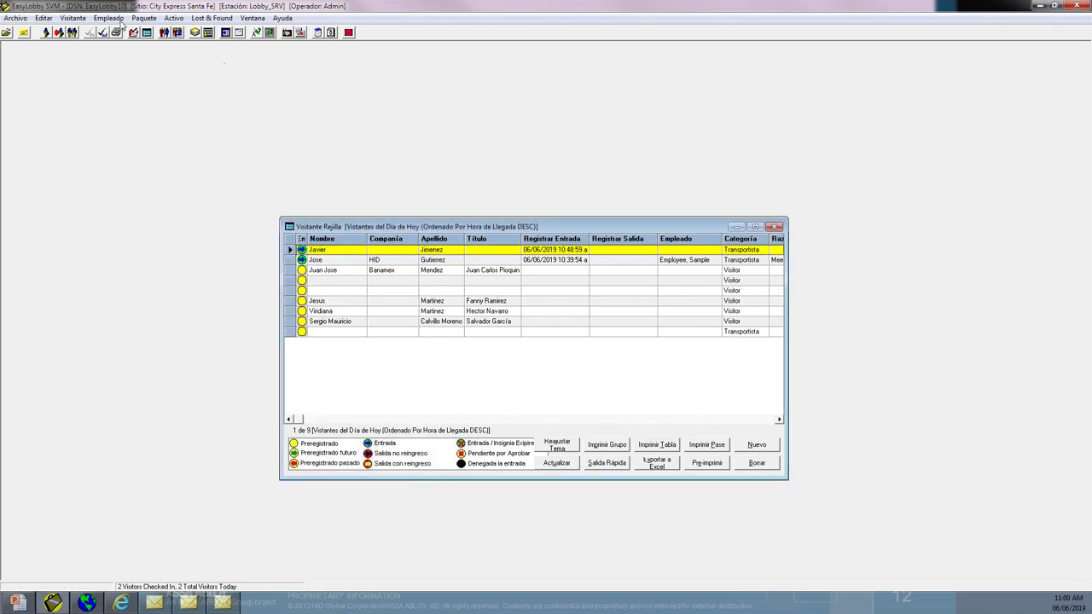
{"action": "left_click", "coordinate": [116, 19]}
{"action": "mouse_move", "coordinate": [128, 33]}
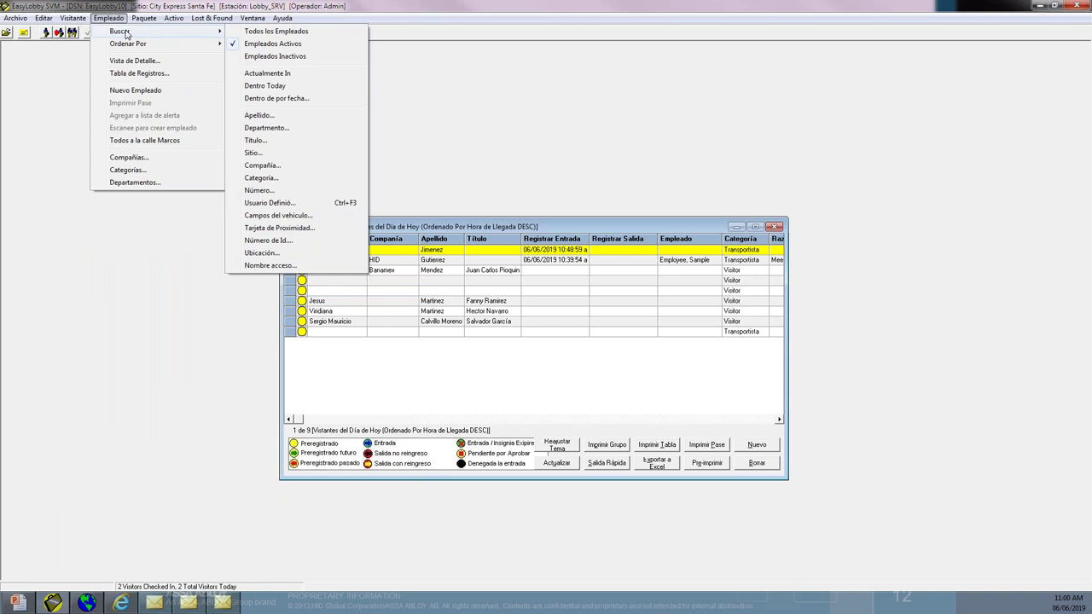
{"action": "left_click", "coordinate": [168, 338]}
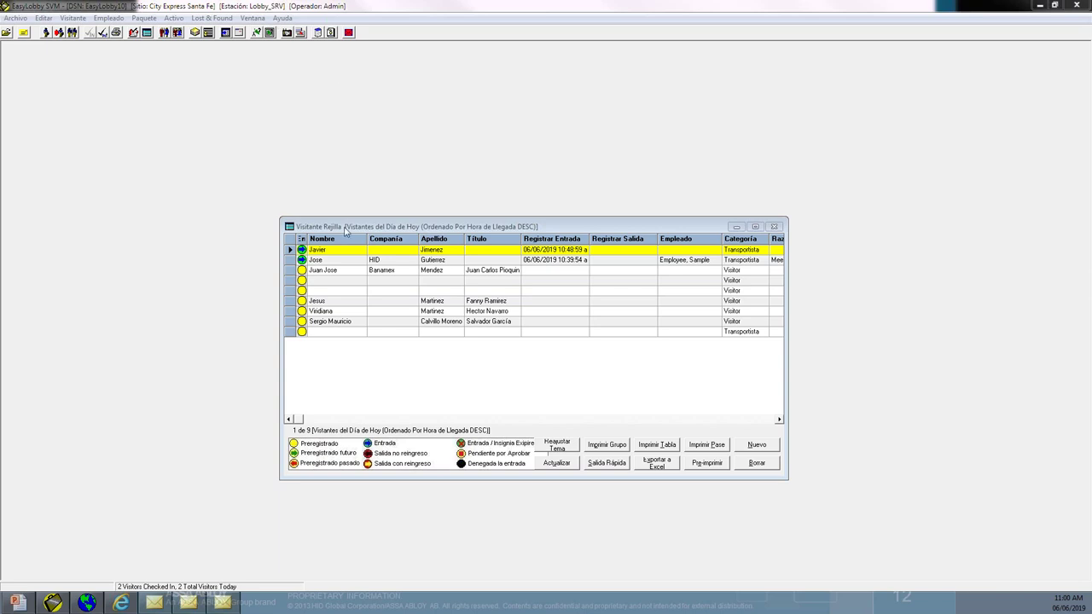
{"action": "left_click_drag", "start_coordinate": [352, 229], "coordinate": [285, 224]}
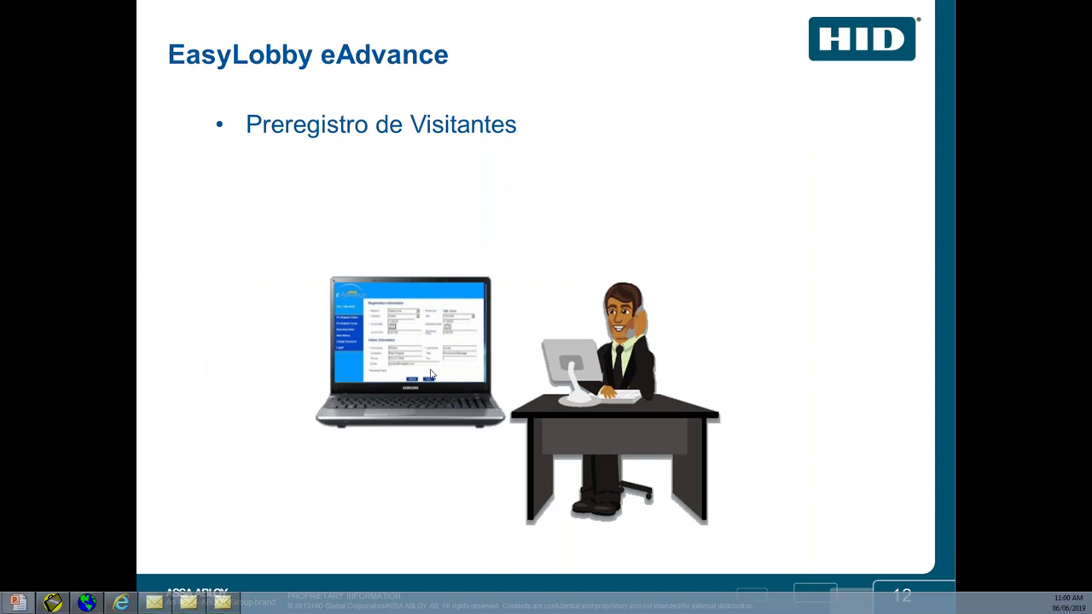
Step the slide show back three slides to slide 8, then bring up EasyLobby SVM.
{"action": "key", "text": "Page_Up"}
{"action": "key", "text": "Page_Up"}
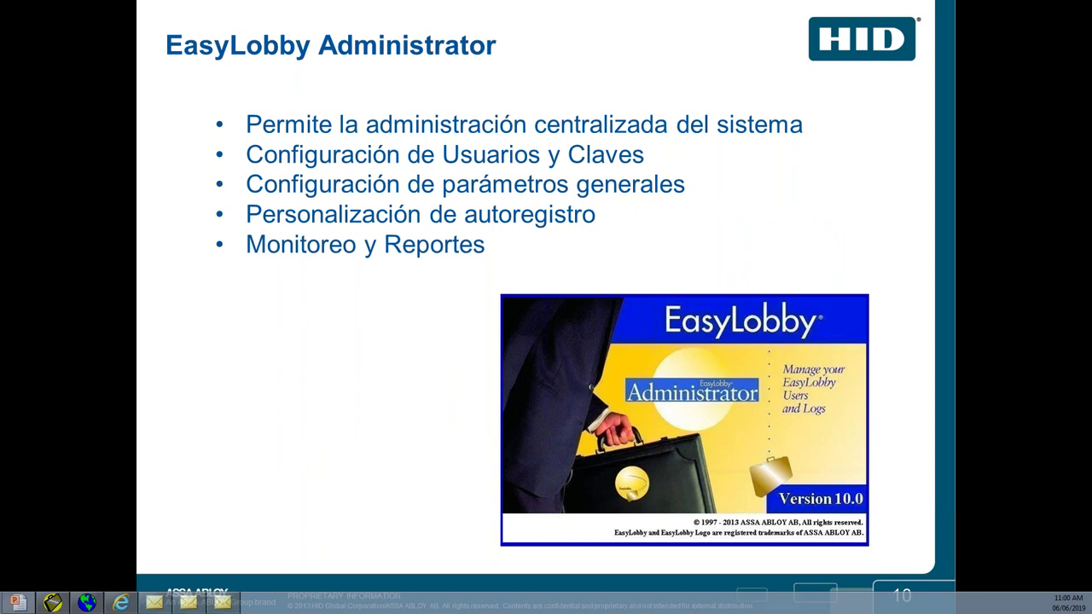
{"action": "key", "text": "Page_Up"}
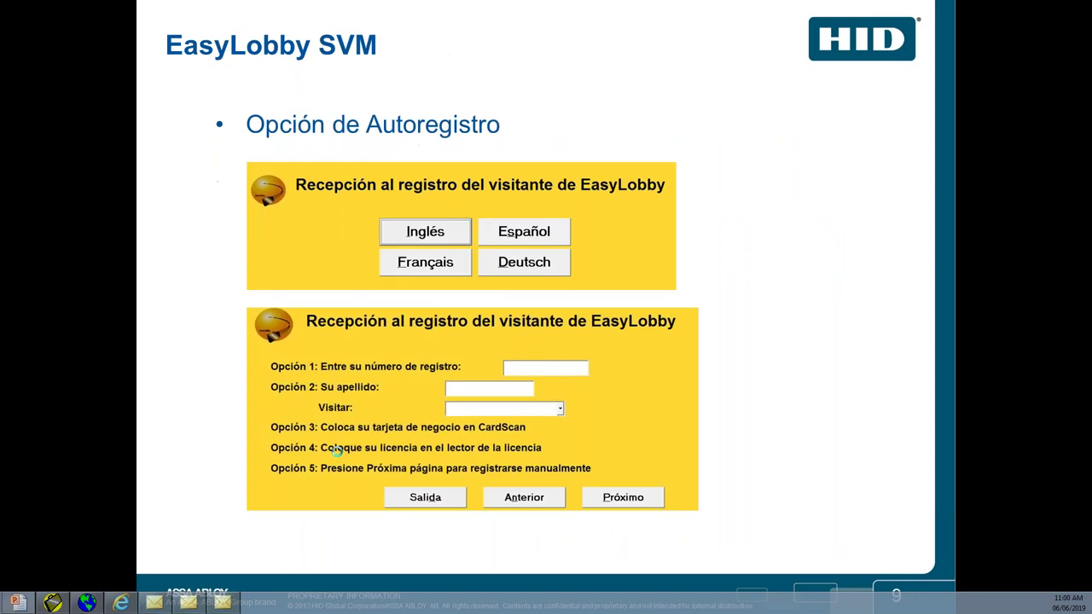
{"action": "key", "text": "Page_Up"}
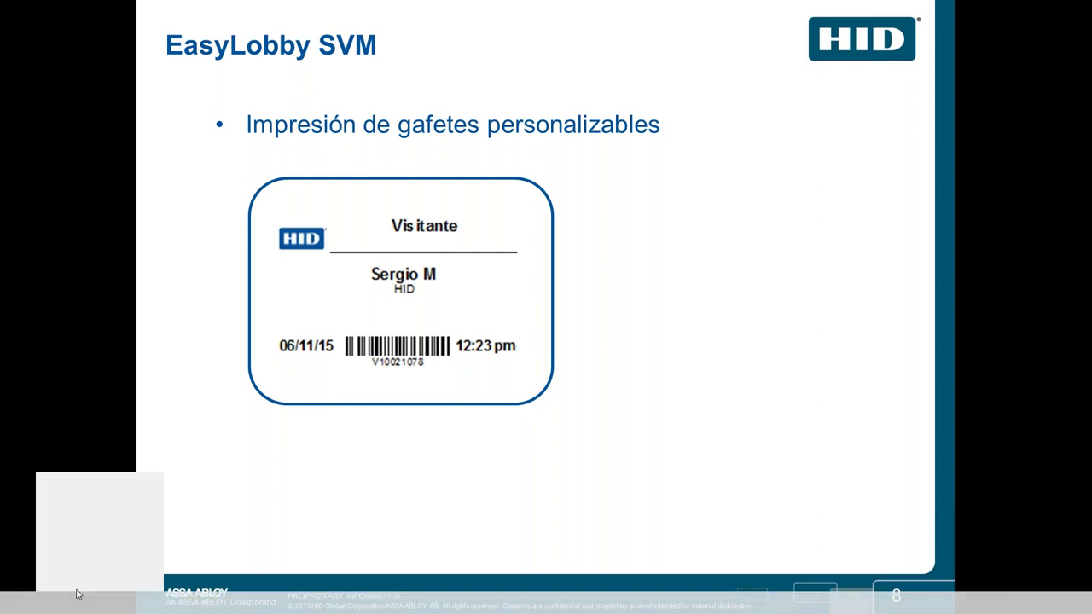
{"action": "left_click", "coordinate": [77, 593]}
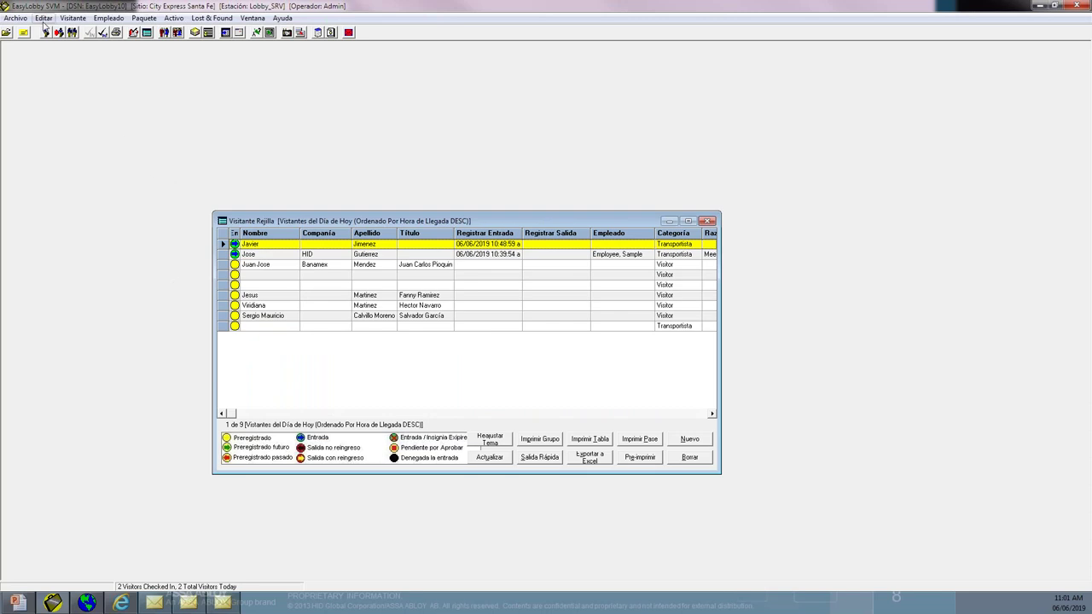
{"action": "left_click", "coordinate": [39, 18]}
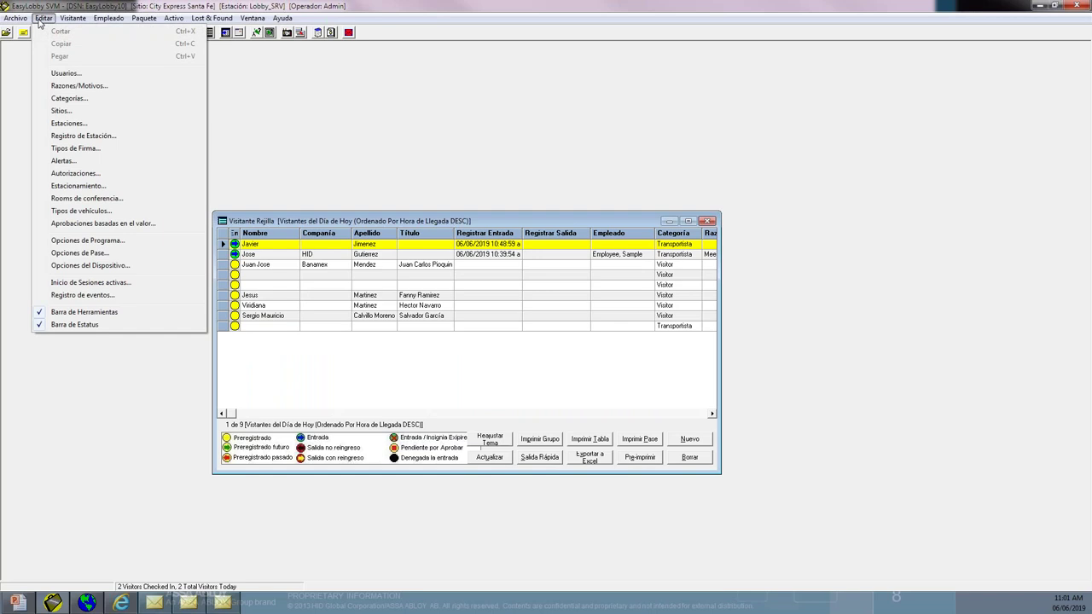
{"action": "left_click", "coordinate": [83, 123]}
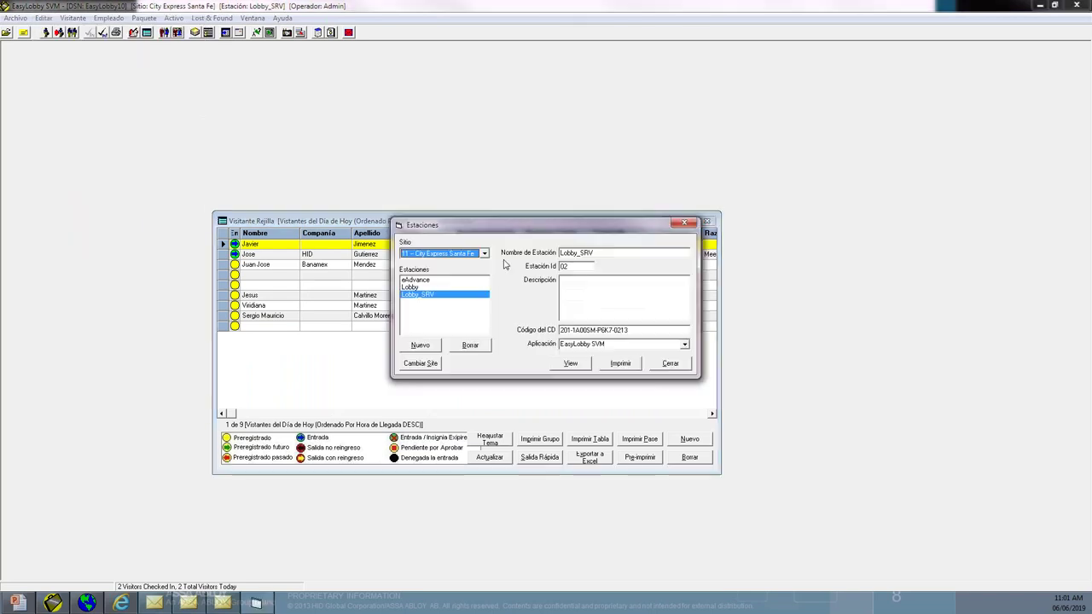
{"action": "left_click", "coordinate": [672, 367]}
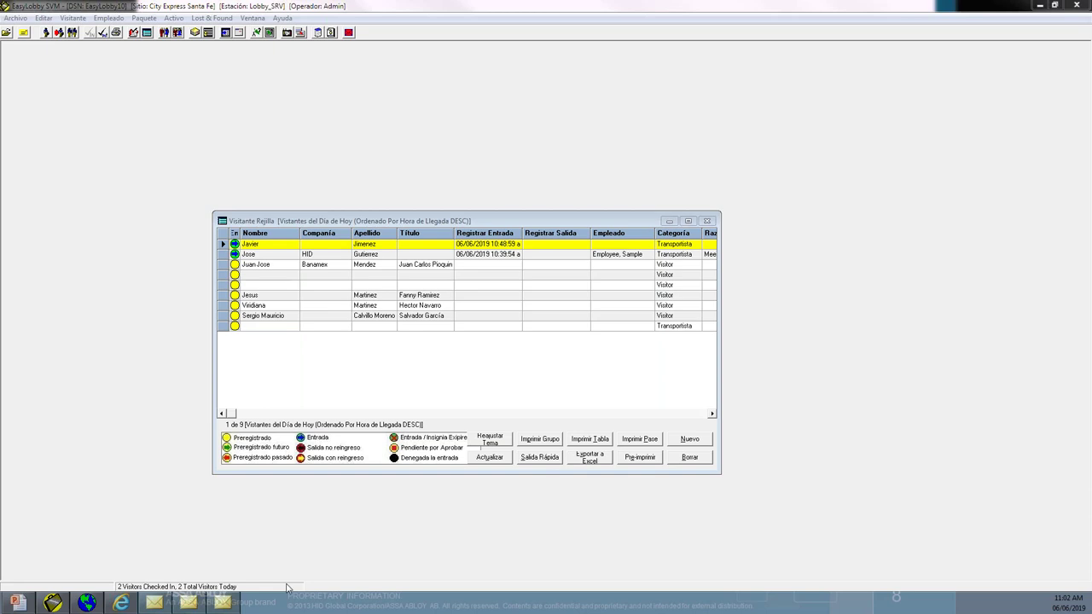
Glance at the EasyLobby SVM window, then return to the slide show's badge printing slide.
{"action": "left_click", "coordinate": [59, 606]}
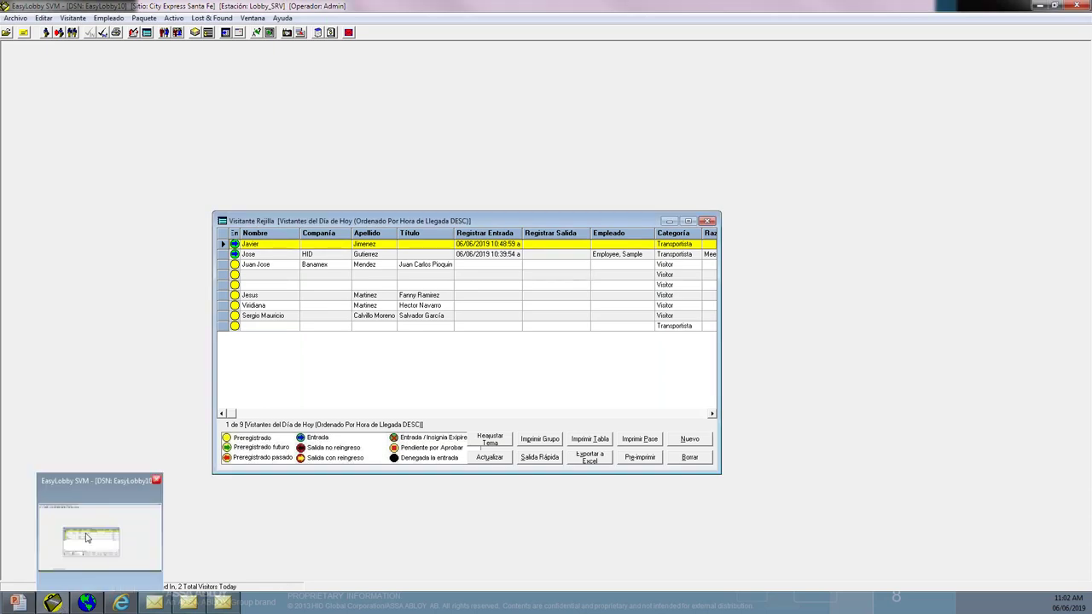
{"action": "key", "text": "alt+Tab"}
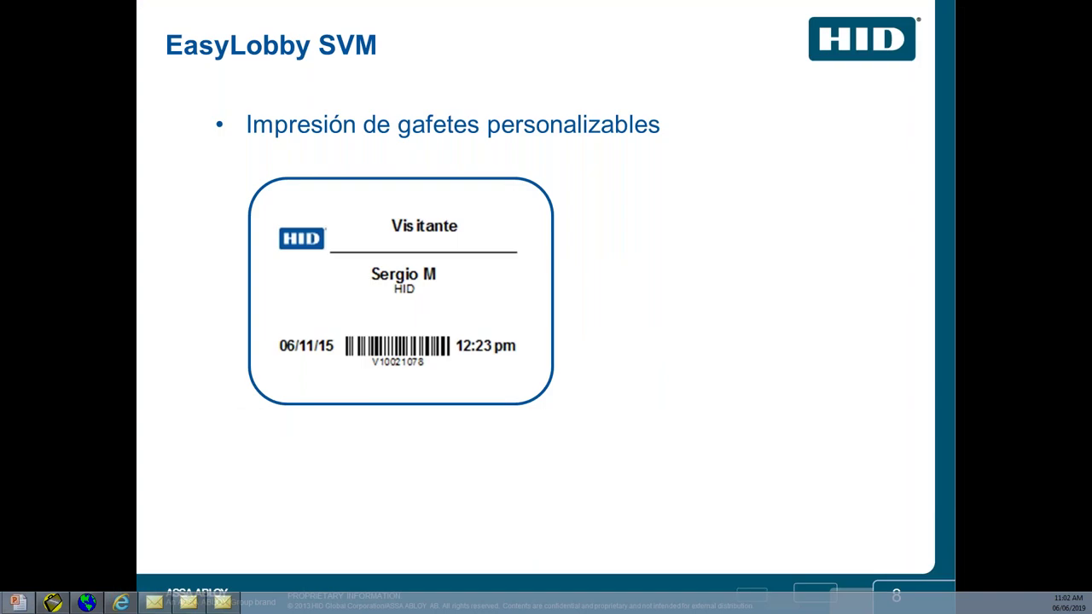
{"action": "key", "text": "Left"}
{"action": "key", "text": "Left"}
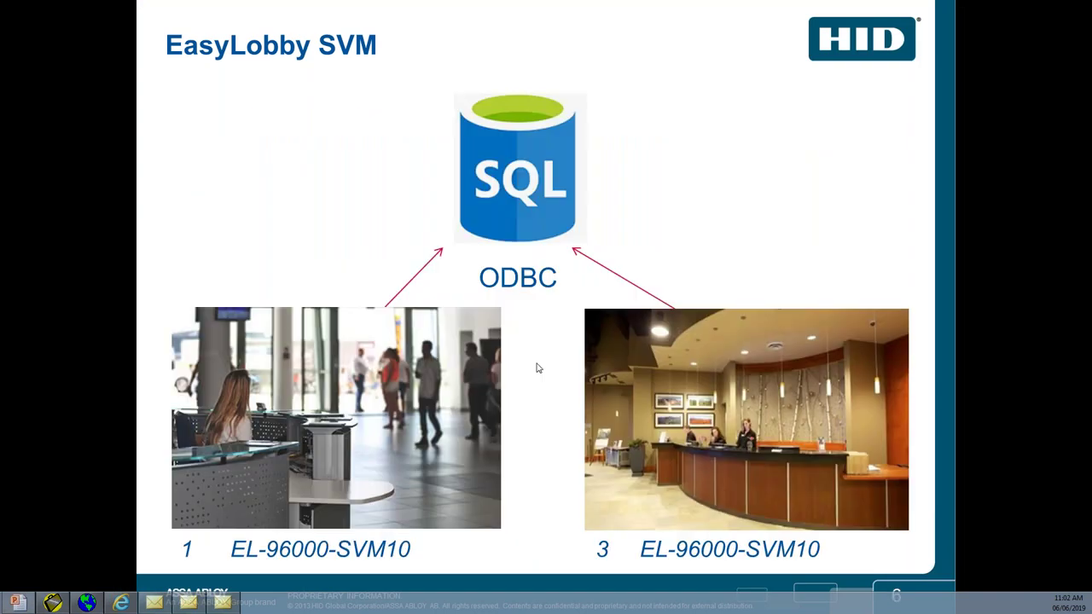
{"action": "key", "text": "Right"}
{"action": "key", "text": "Right"}
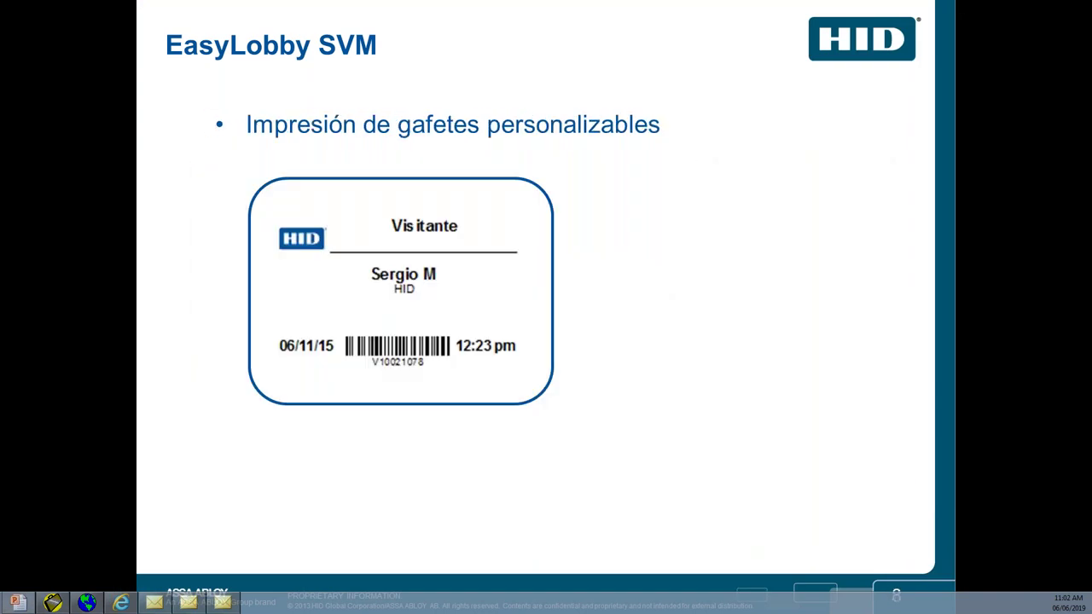
{"action": "key", "text": "Right"}
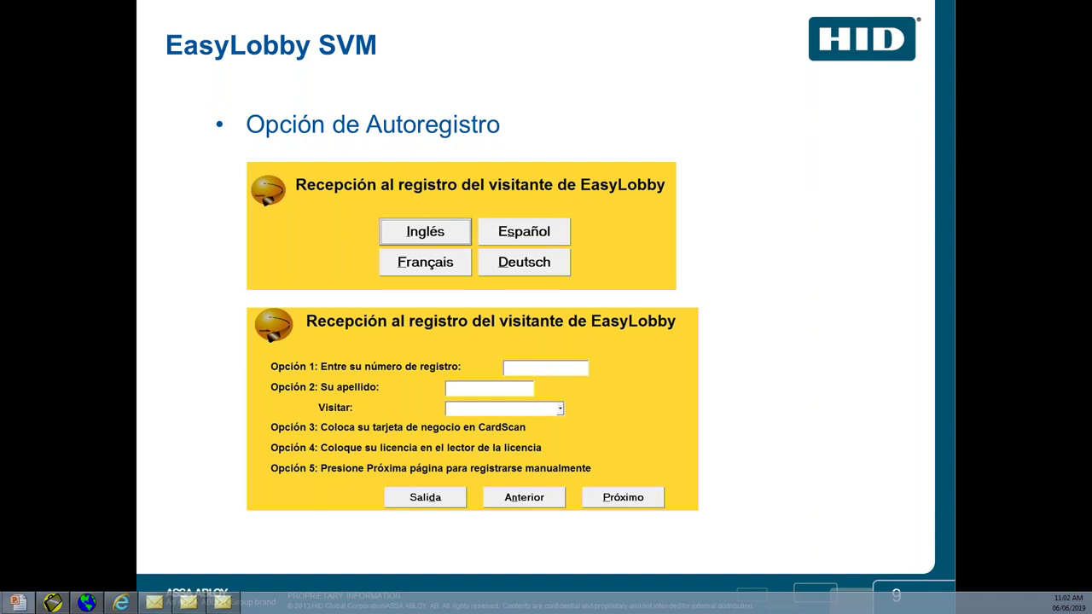
Check the EasyLobby SVM grid again, then advance the slides to slide 11, 'EasyLobby Satellite'.
{"action": "mouse_move", "coordinate": [64, 607]}
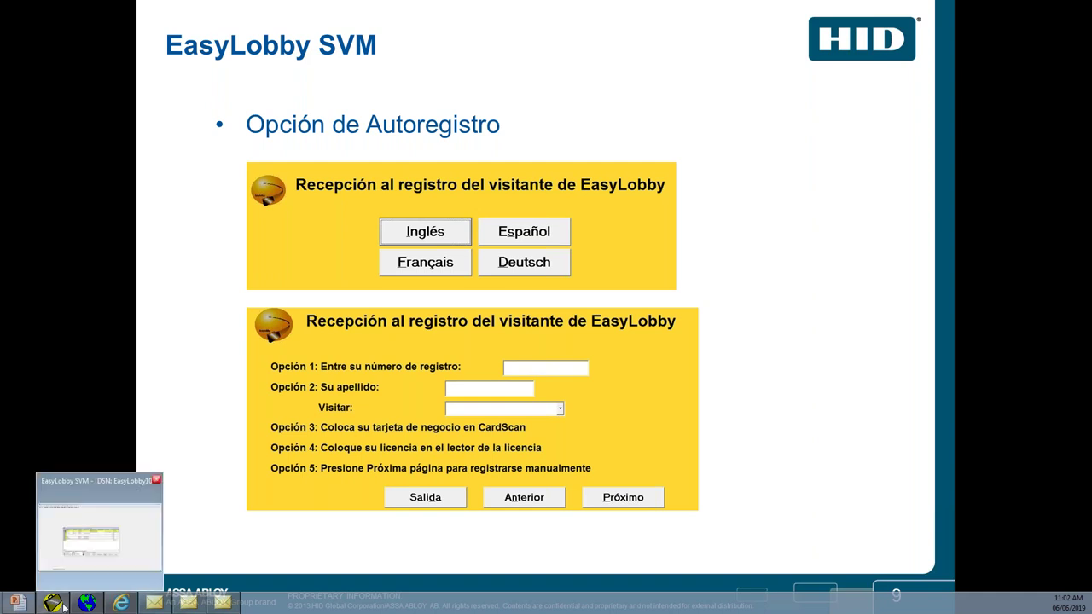
{"action": "left_click", "coordinate": [108, 549]}
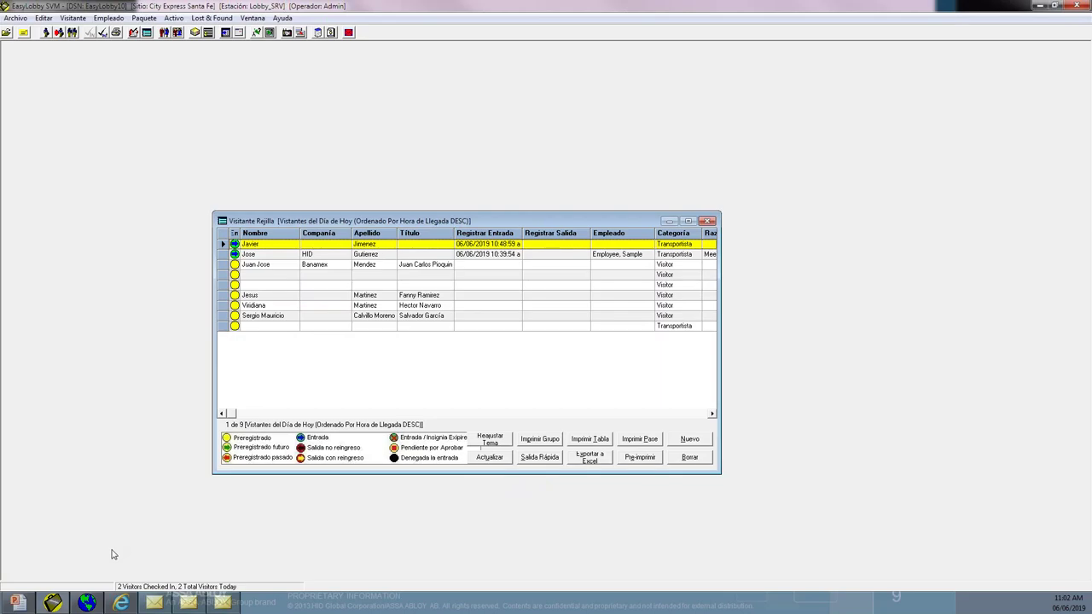
{"action": "left_click", "coordinate": [17, 603]}
{"action": "left_click", "coordinate": [401, 300]}
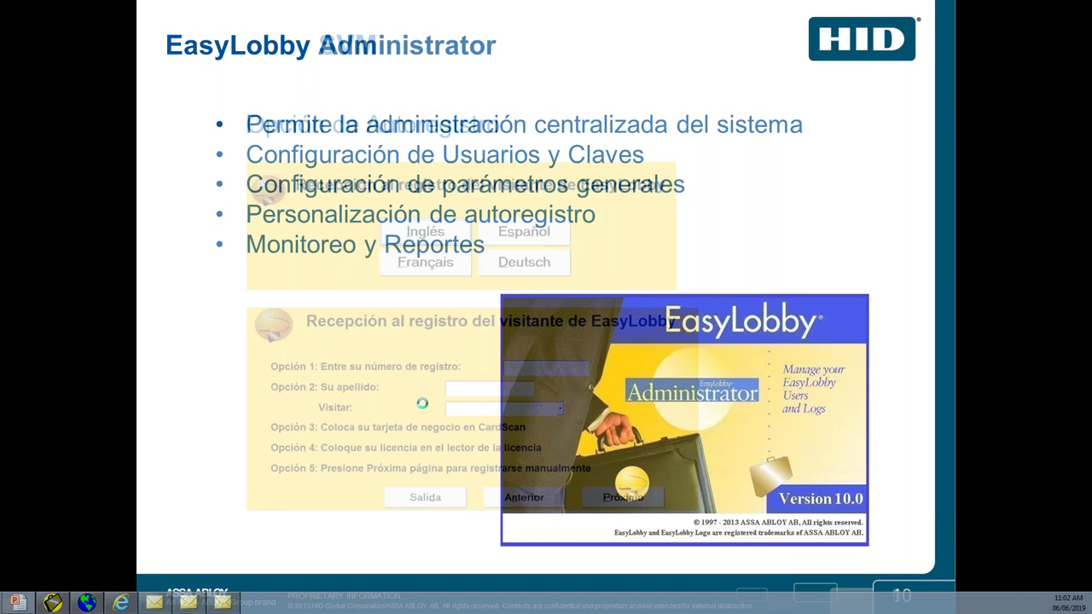
{"action": "left_click", "coordinate": [422, 402]}
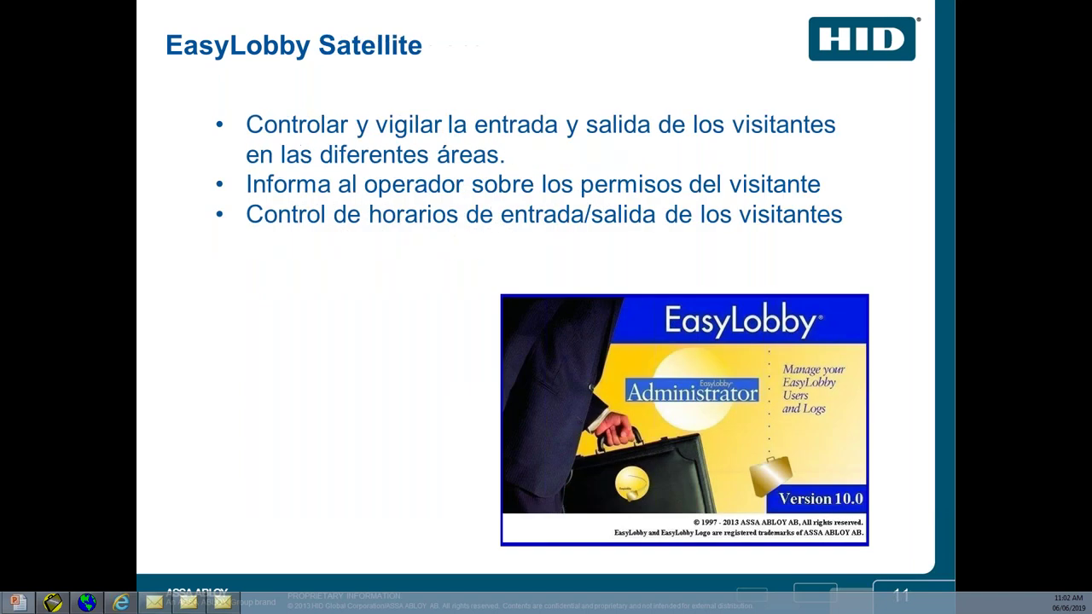
Advance through the eAdvance, pre-registration, visitor lookup and HID Mobile Access slides to Reportes.
{"action": "key", "text": "Right"}
{"action": "key", "text": "Right"}
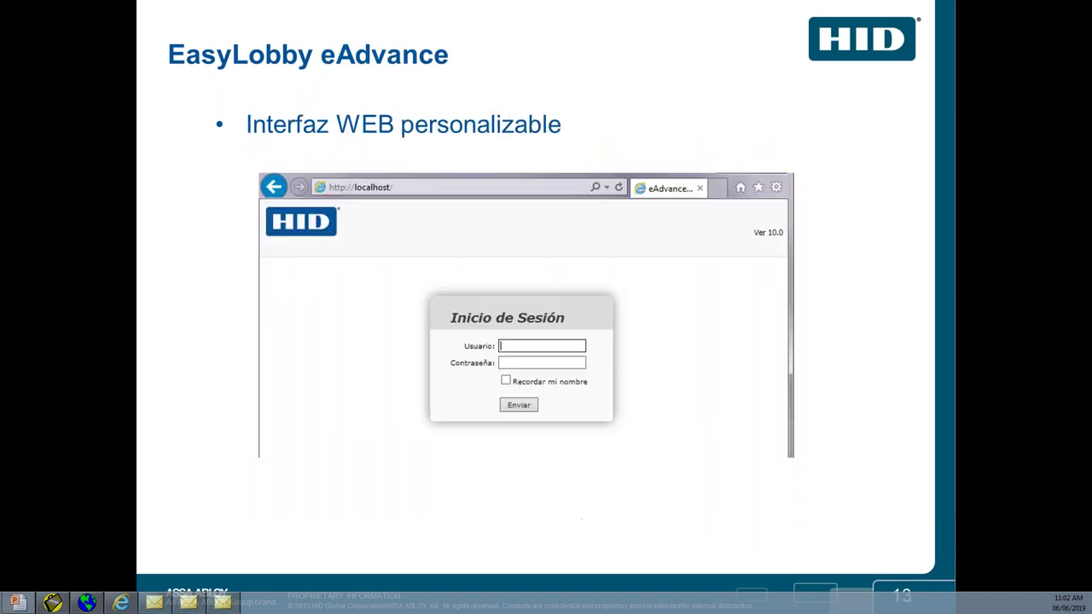
{"action": "key", "text": "Right"}
{"action": "key", "text": "Right"}
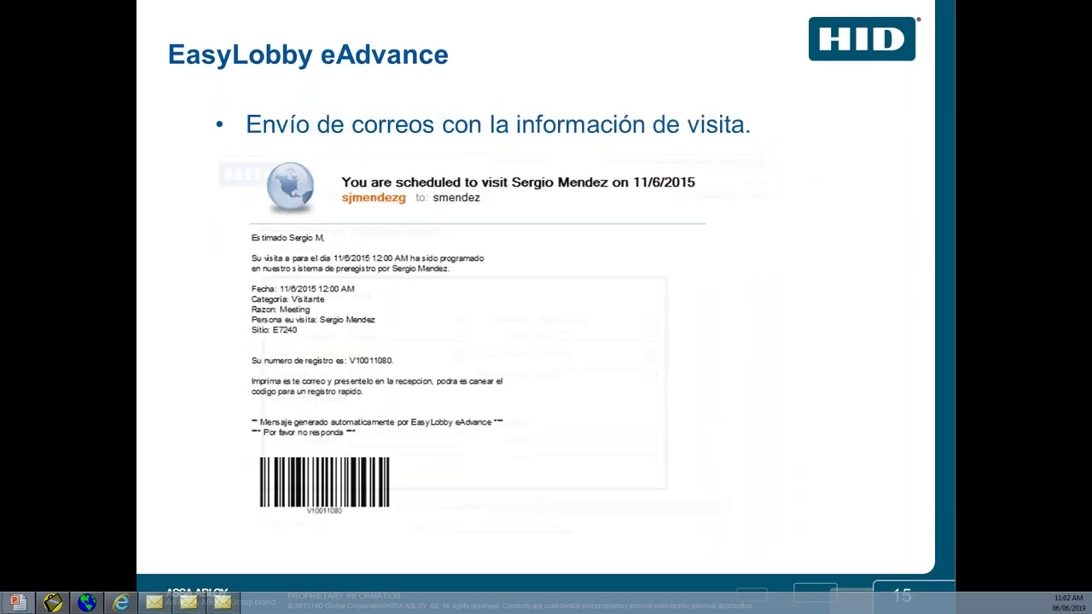
{"action": "key", "text": "Right"}
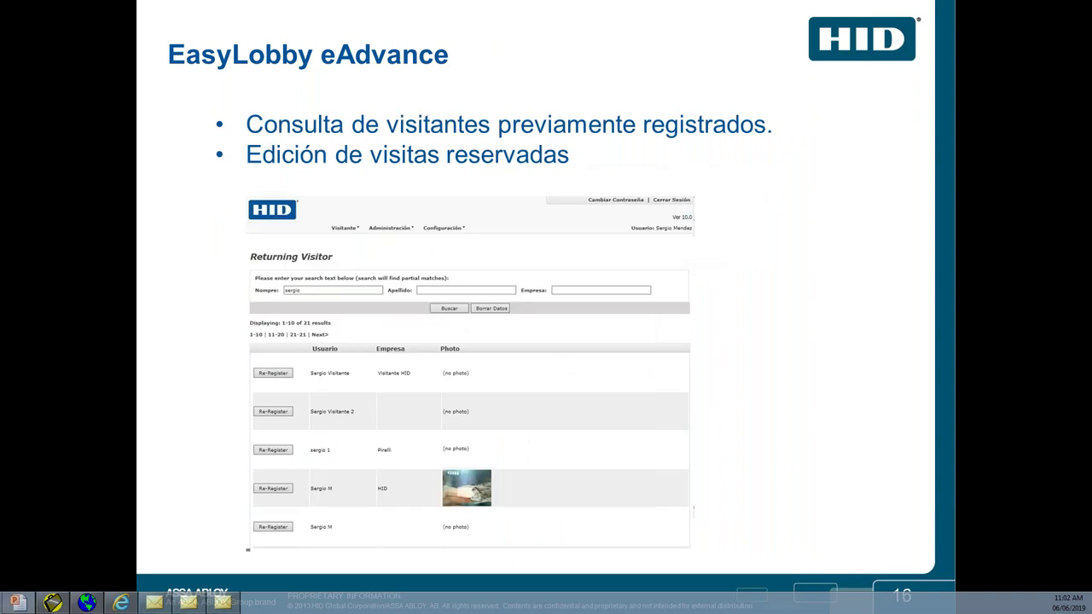
{"action": "key", "text": "Right"}
{"action": "key", "text": "Right"}
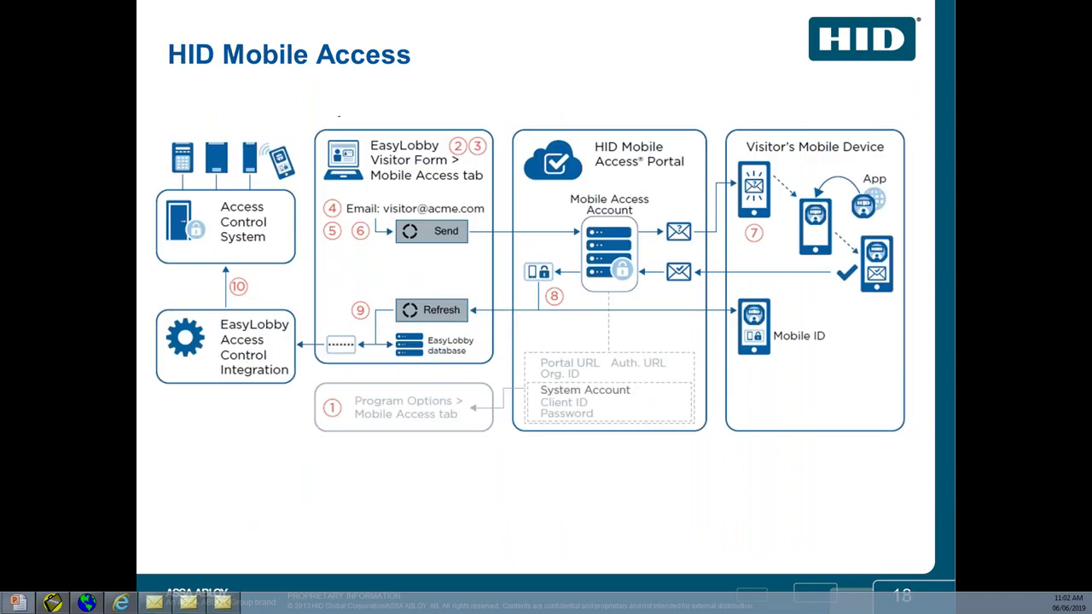
{"action": "key", "text": "Right"}
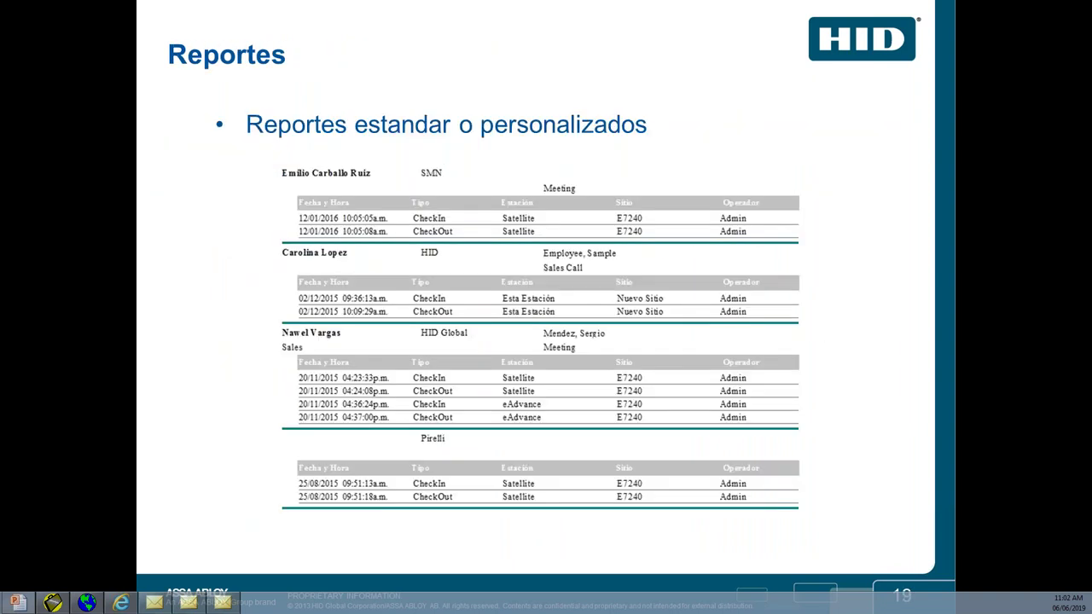
{"action": "key", "text": "Right"}
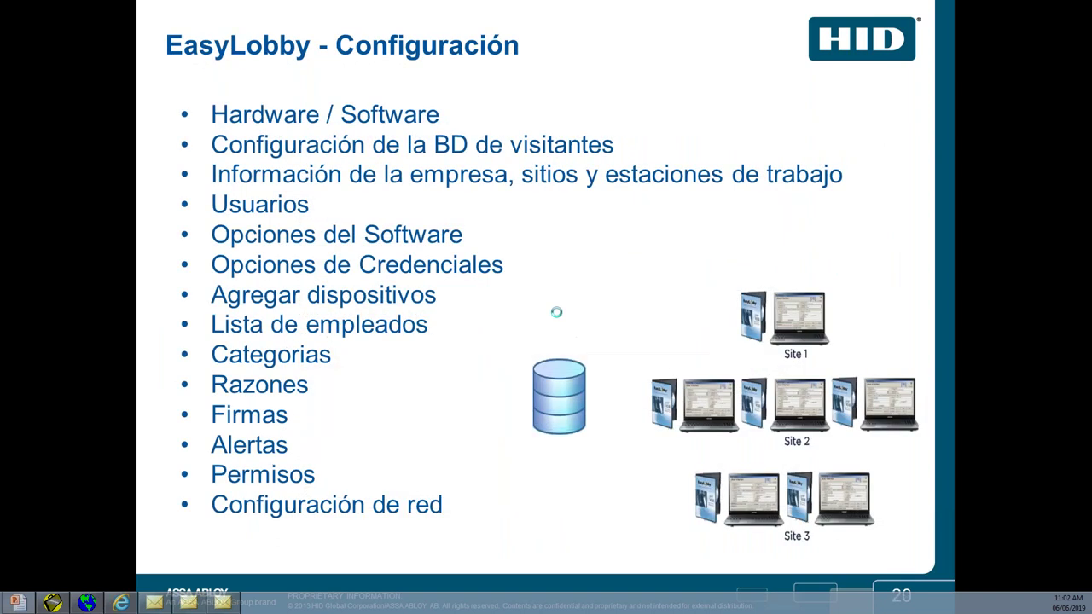
{"action": "key", "text": "Right"}
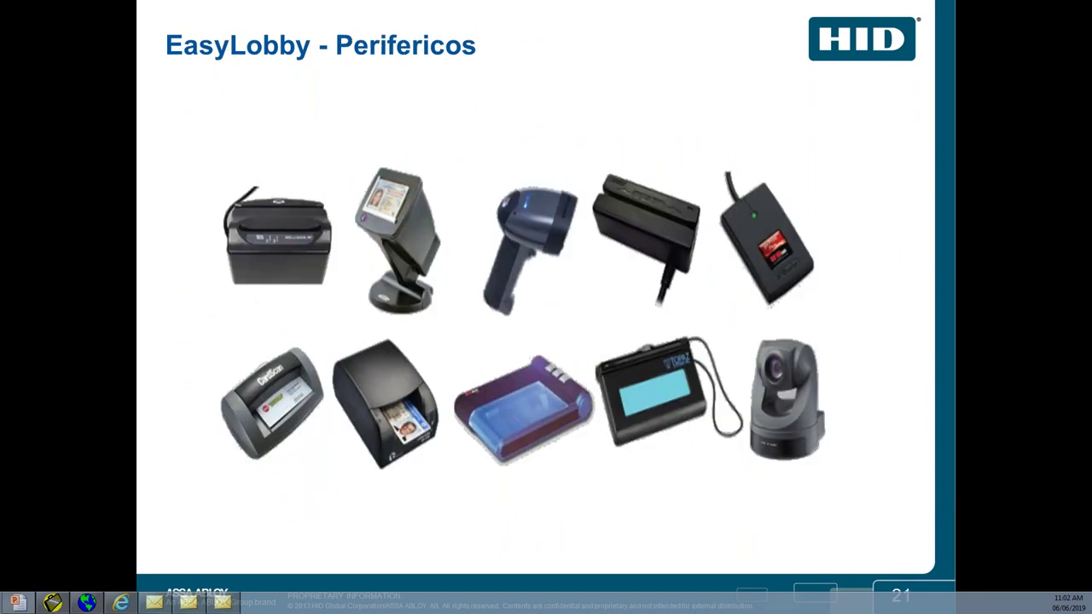
{"action": "key", "text": "Right"}
Show the Periféricos and access control integration slides, reaching slide 24, 'Descarga de Información'.
{"action": "key", "text": "Left"}
{"action": "key", "text": "Right"}
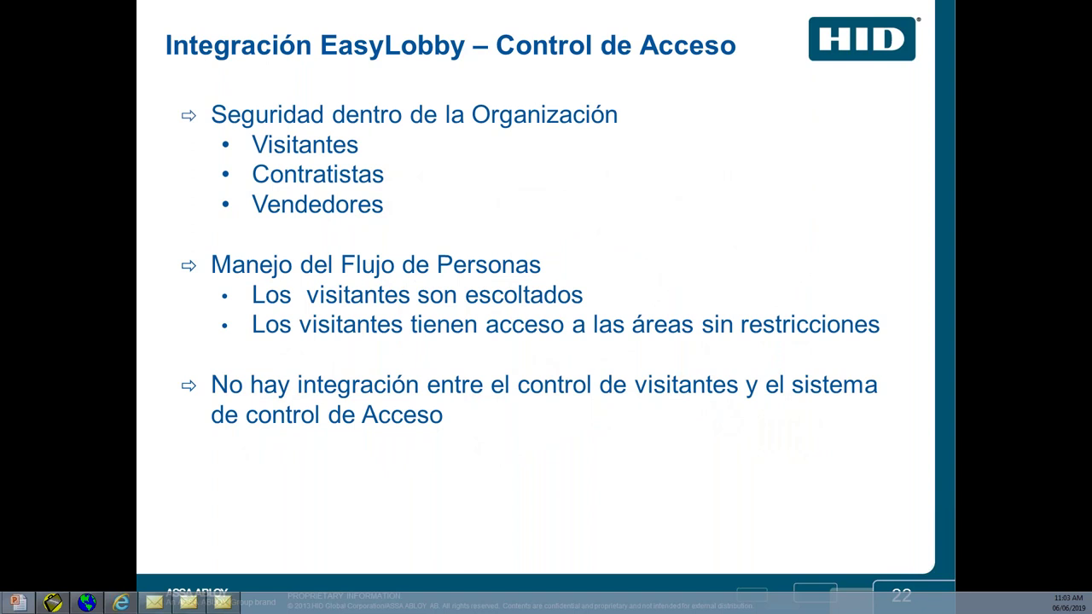
{"action": "key", "text": "Right"}
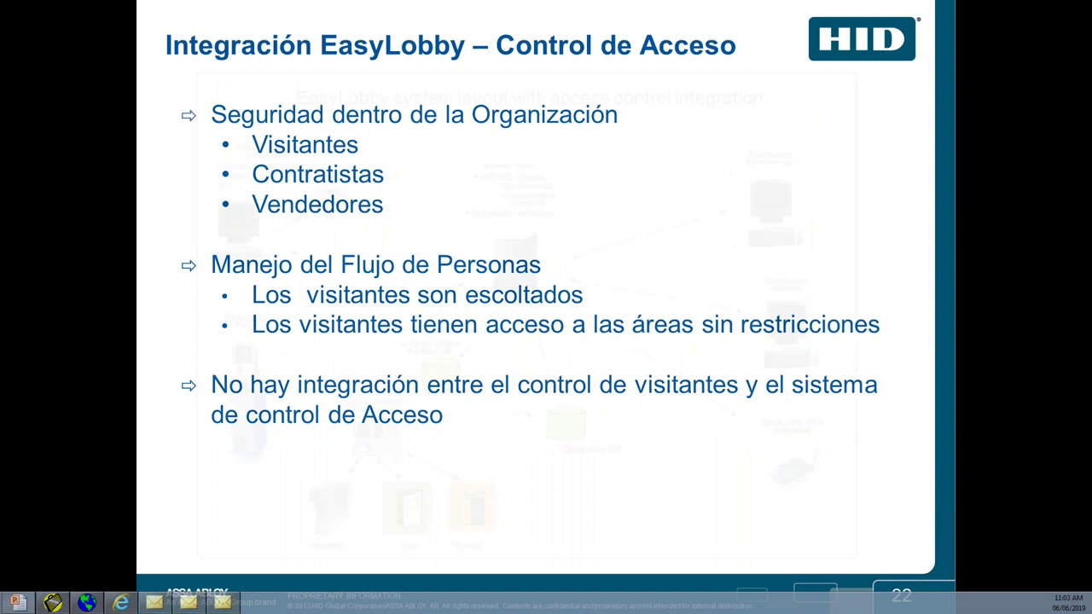
{"action": "key", "text": "Right"}
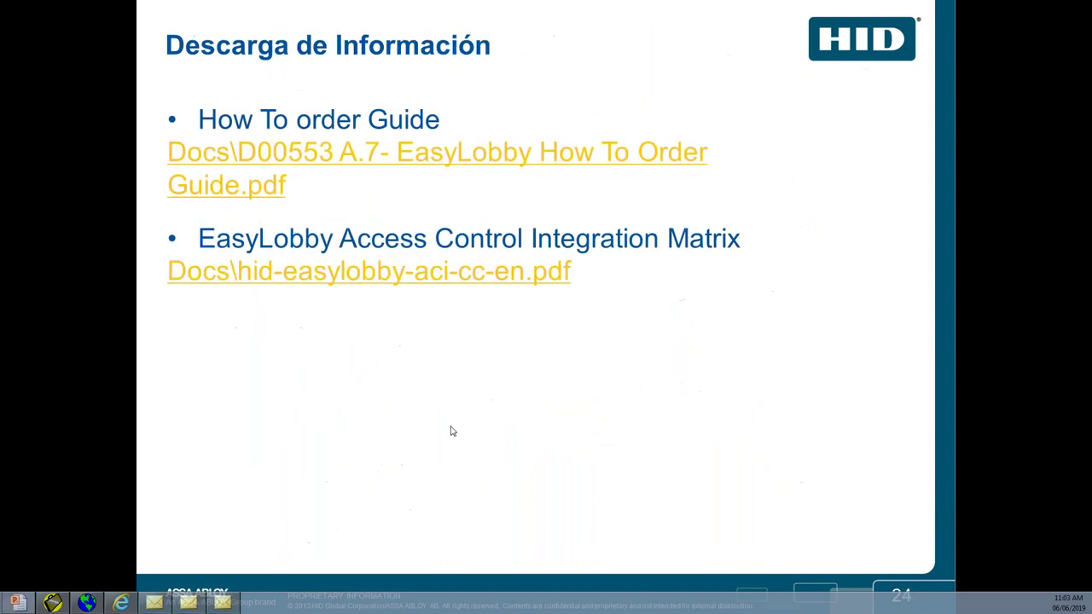
Open the How To Order Guide PDF in Acrobat Reader, maximized, and browse its first pages.
{"action": "left_click", "coordinate": [469, 166]}
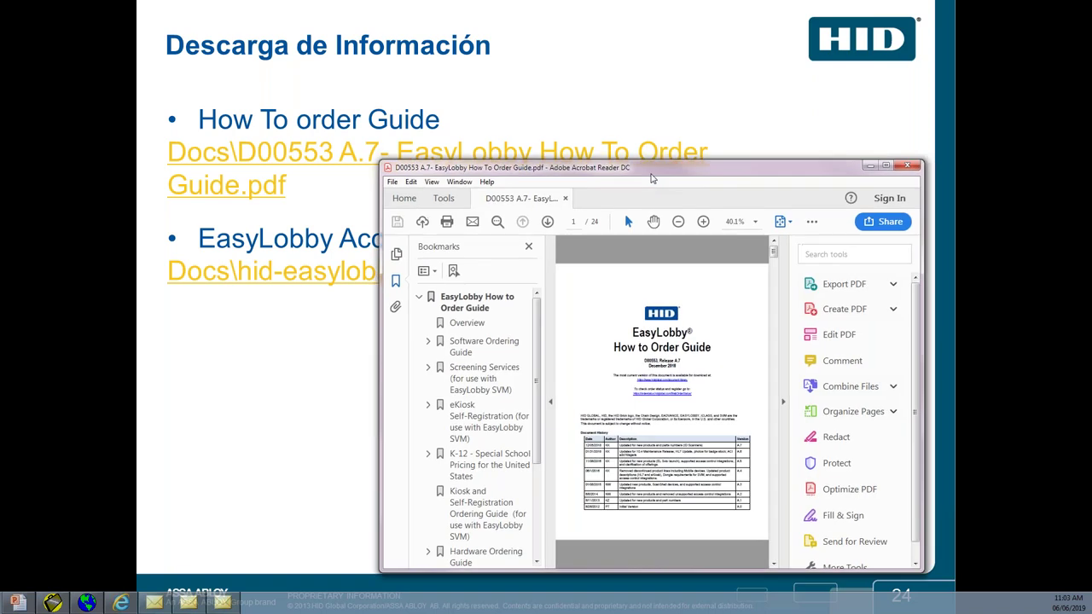
{"action": "double_click", "coordinate": [652, 171]}
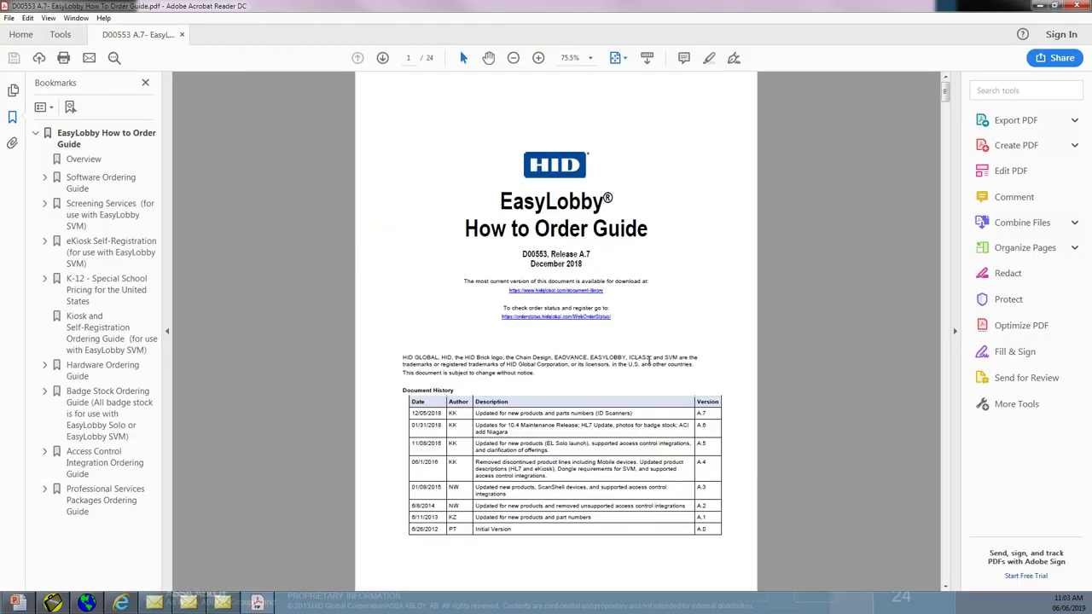
{"action": "scroll", "coordinate": [650, 360], "scroll_direction": "down", "scroll_amount": 10}
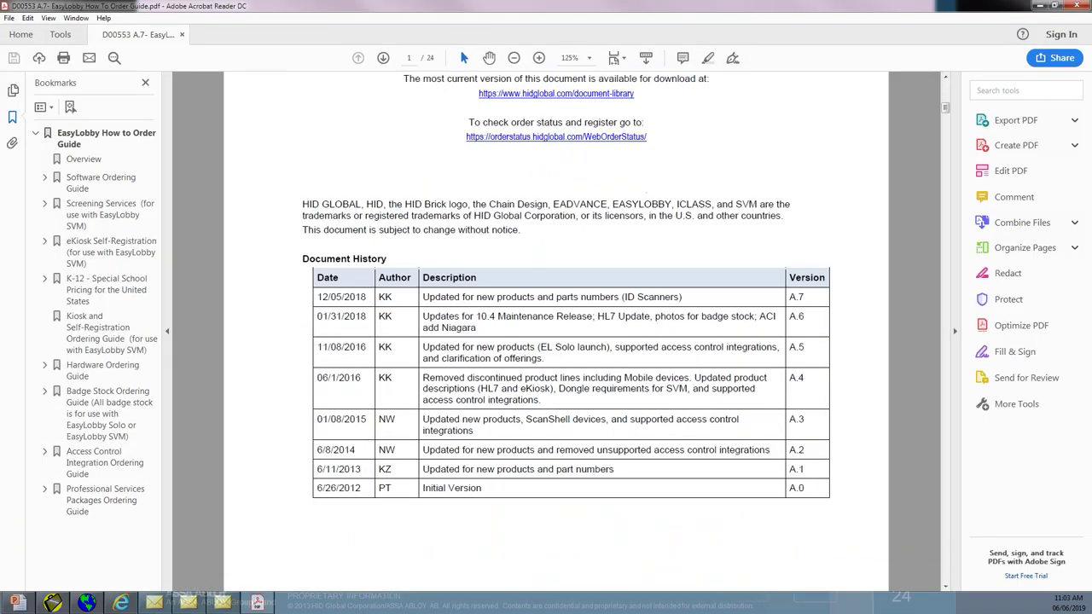
{"action": "left_click_drag", "start_coordinate": [946, 117], "coordinate": [958, 330]}
{"action": "scroll", "coordinate": [687, 311], "scroll_direction": "up", "scroll_amount": 8}
{"action": "left_click_drag", "start_coordinate": [738, 276], "coordinate": [674, 276]}
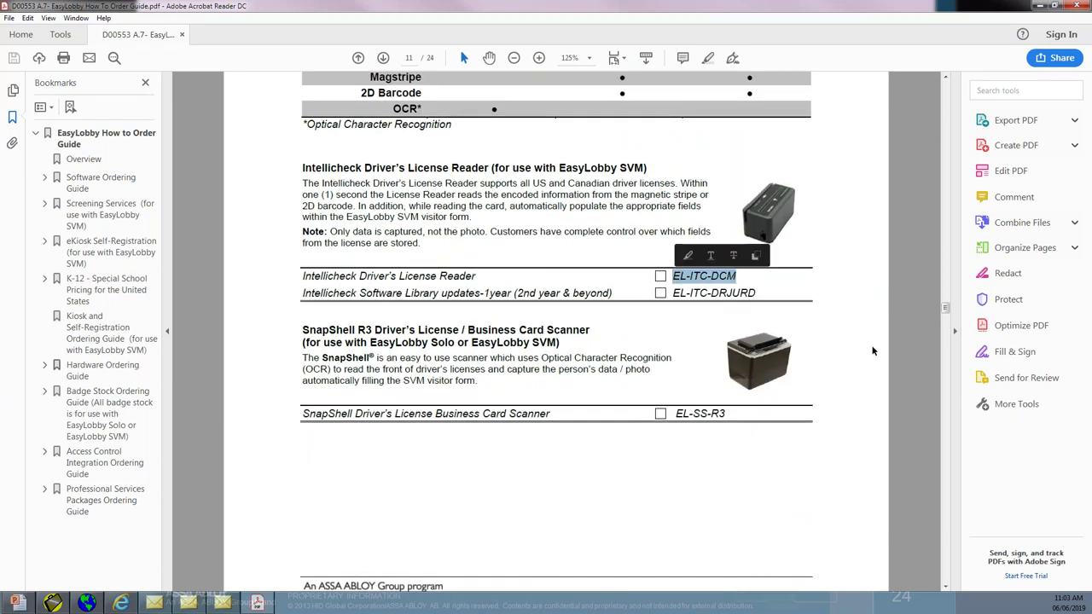
Scroll to page 14's printer, webcam and signature pads, marking the RFIDeas reader part number.
{"action": "scroll", "coordinate": [874, 350], "scroll_direction": "down", "scroll_amount": 8}
{"action": "scroll", "coordinate": [875, 351], "scroll_direction": "down", "scroll_amount": 3}
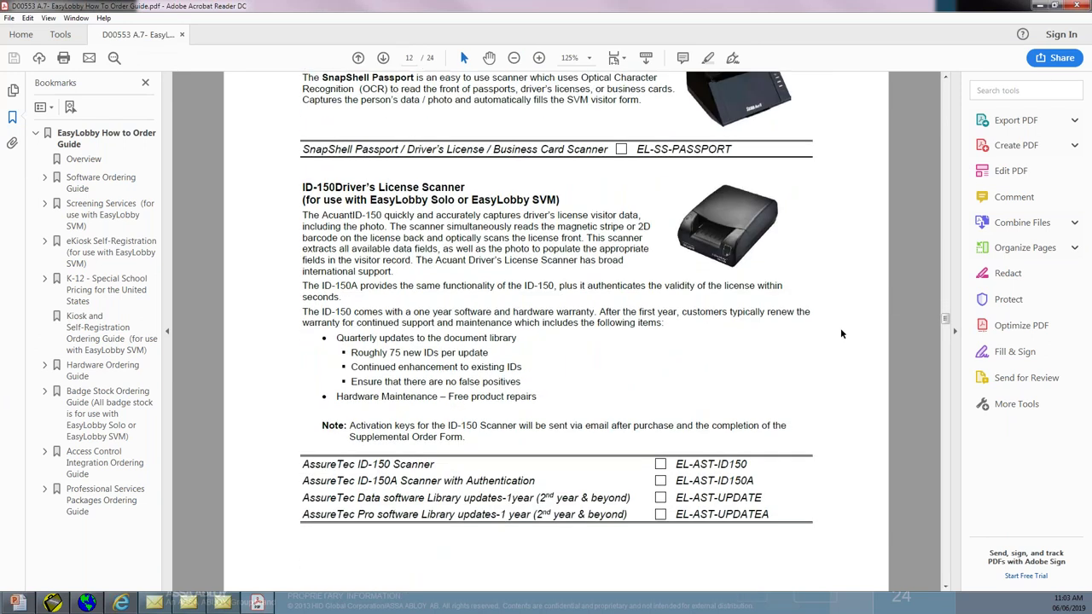
{"action": "left_click_drag", "start_coordinate": [945, 318], "coordinate": [947, 347]}
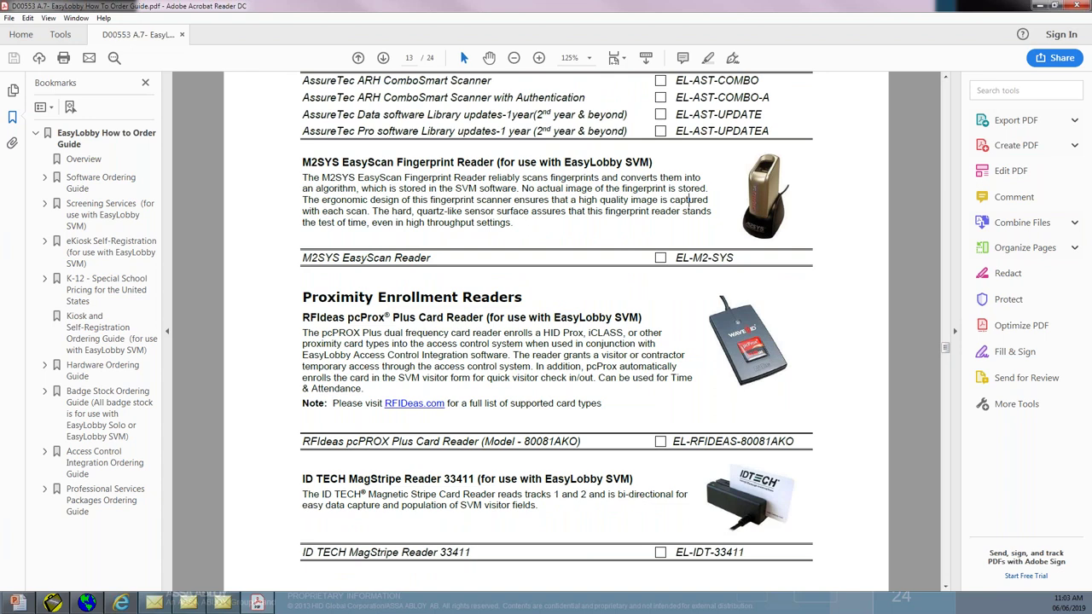
{"action": "scroll", "coordinate": [883, 440], "scroll_direction": "down", "scroll_amount": 2}
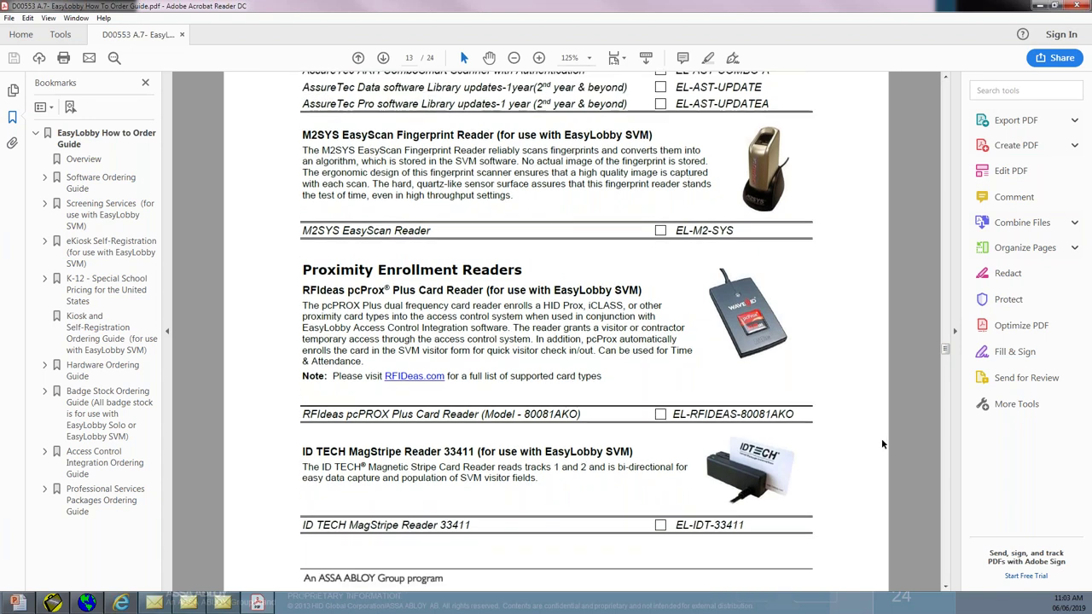
{"action": "left_click_drag", "start_coordinate": [797, 377], "coordinate": [673, 376]}
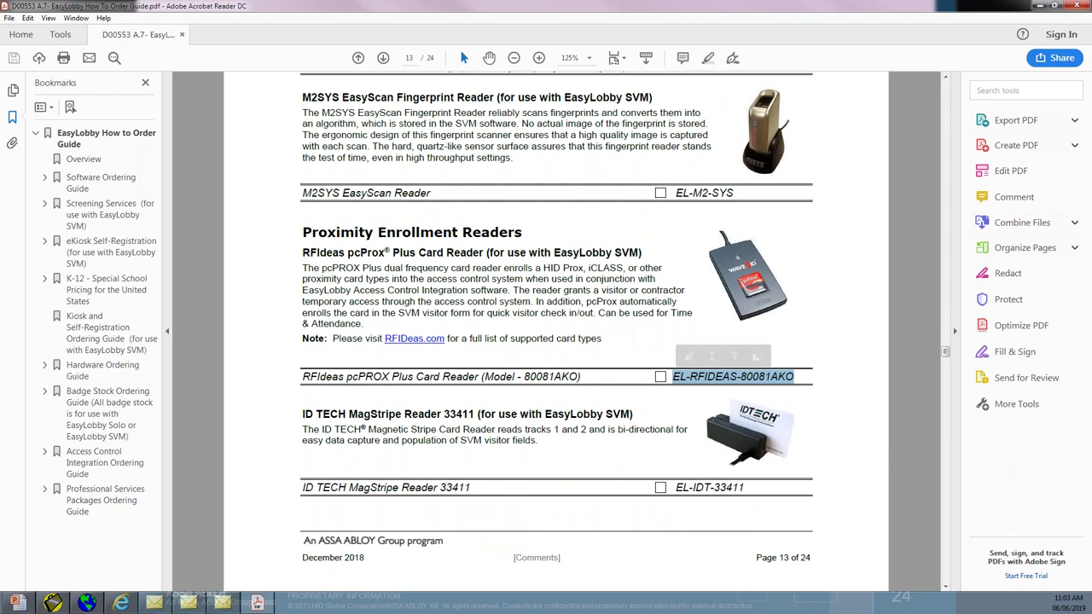
{"action": "scroll", "coordinate": [597, 322], "scroll_direction": "down", "scroll_amount": 10}
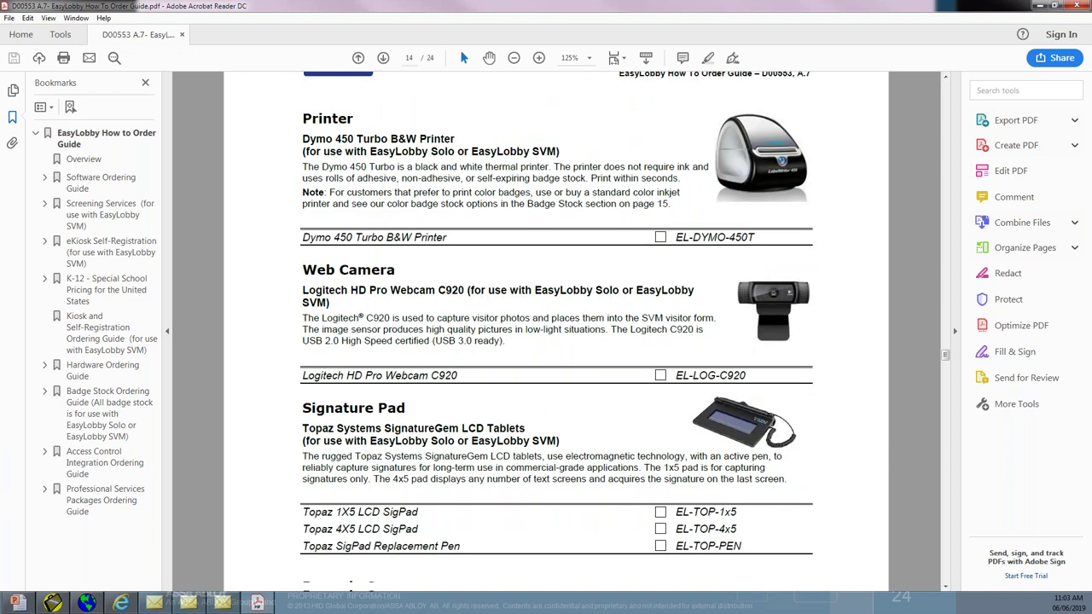